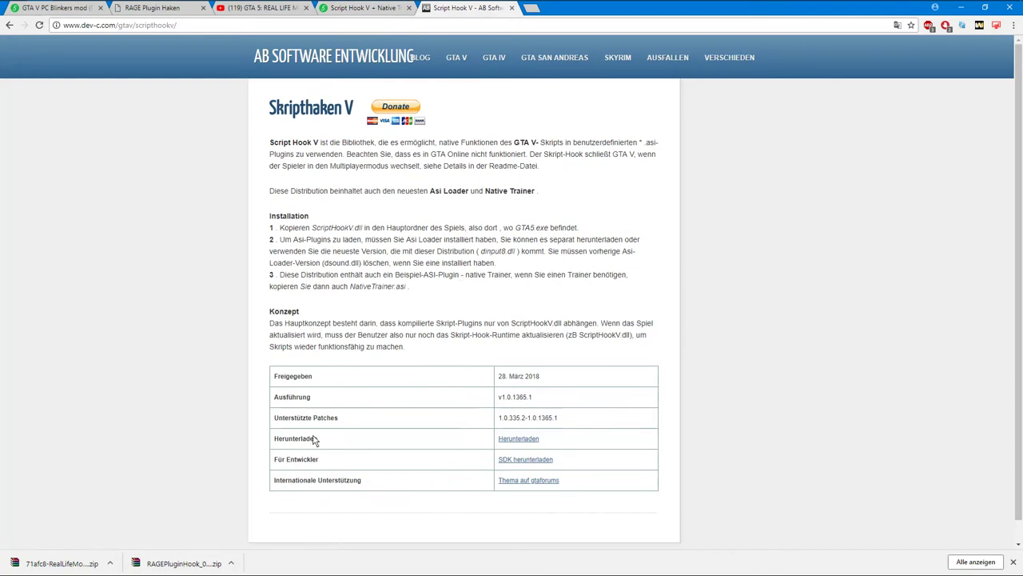
Download Script Hook V v1.0.1365.1 from its dev-c.com page, close that page and minimise the browser
{"action": "left_click", "coordinate": [513, 442]}
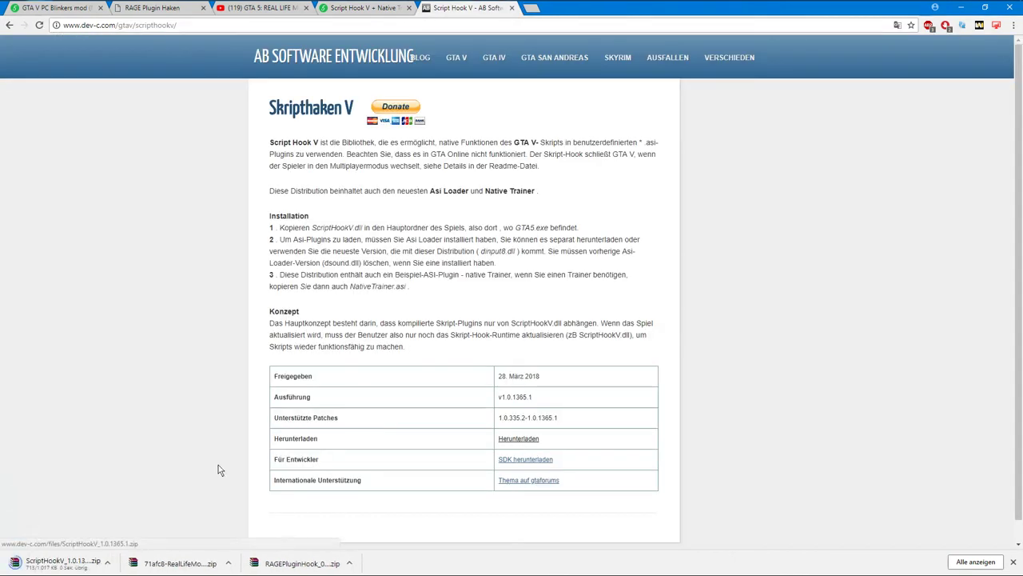
{"action": "left_click", "coordinate": [510, 8]}
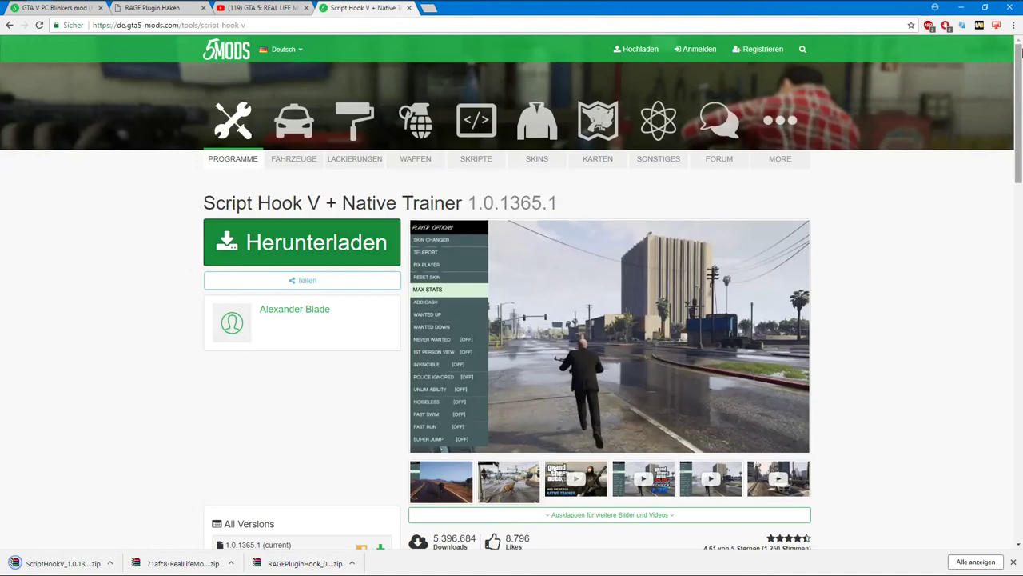
{"action": "left_click", "coordinate": [963, 10]}
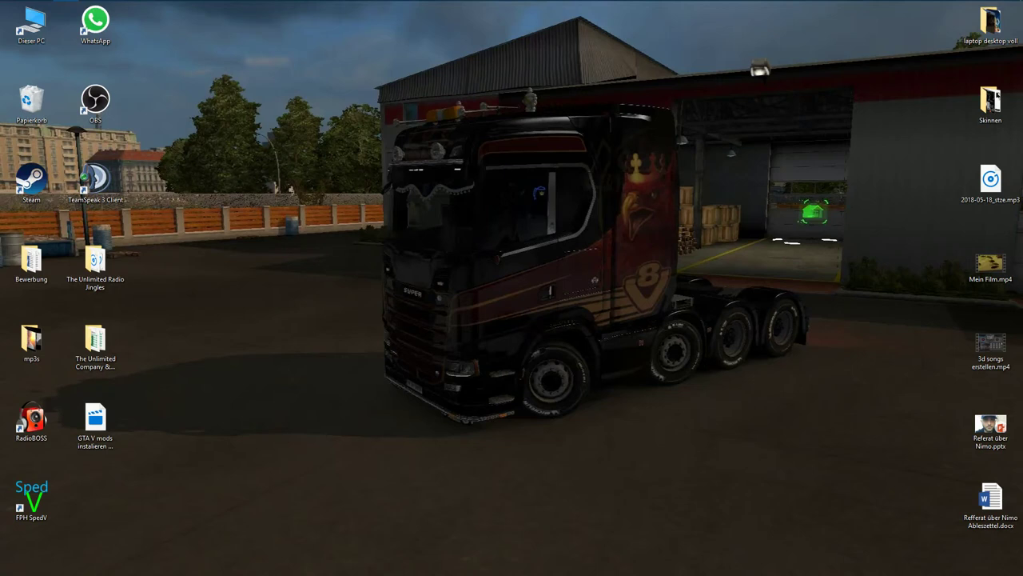
In File Explorer, open the Grand Theft Auto V folder under SteamLibrary\steamapps\common on drive D
{"action": "key", "text": "super+e"}
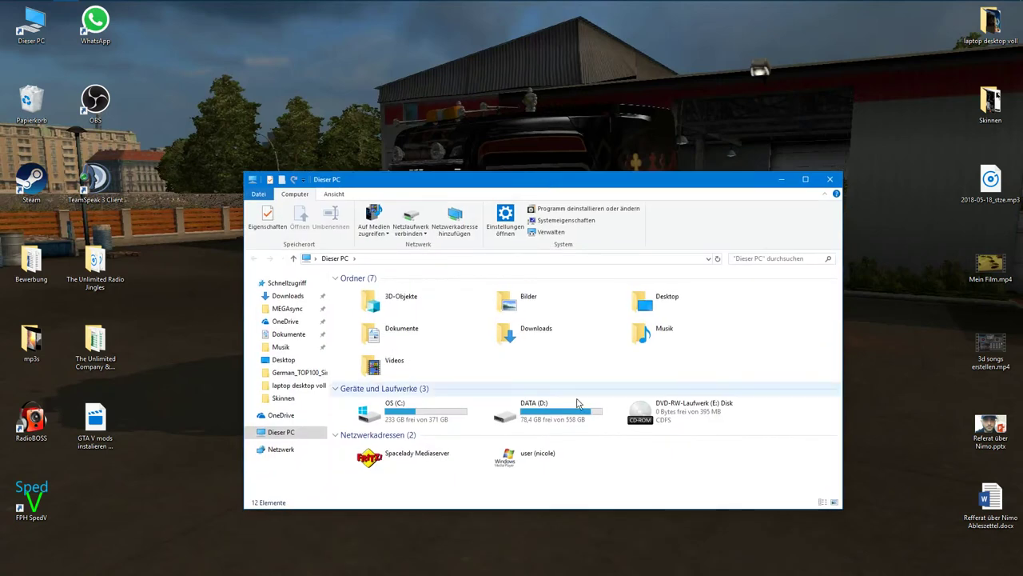
{"action": "double_click", "coordinate": [577, 406]}
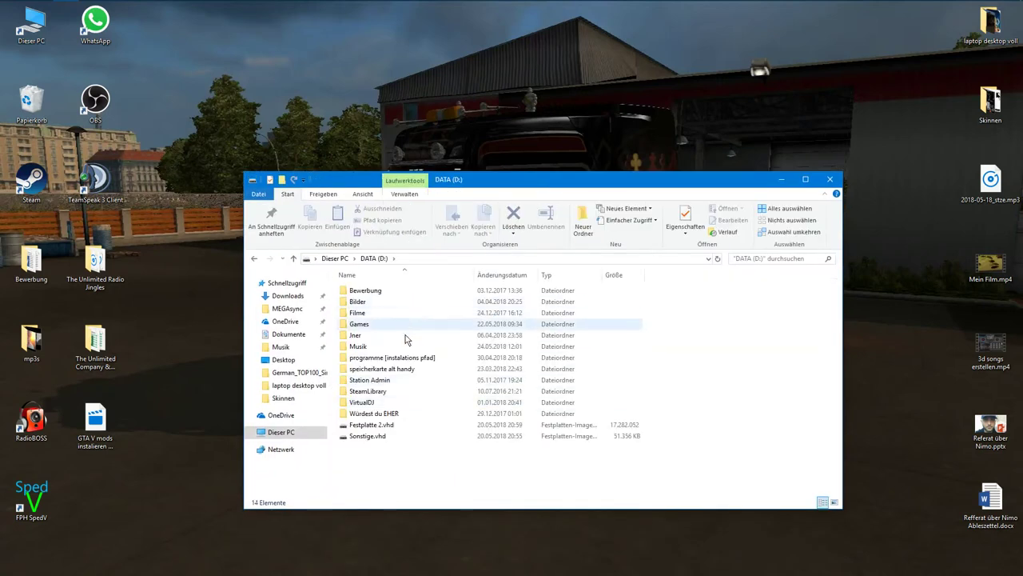
{"action": "double_click", "coordinate": [396, 391]}
{"action": "double_click", "coordinate": [401, 291]}
{"action": "double_click", "coordinate": [400, 291]}
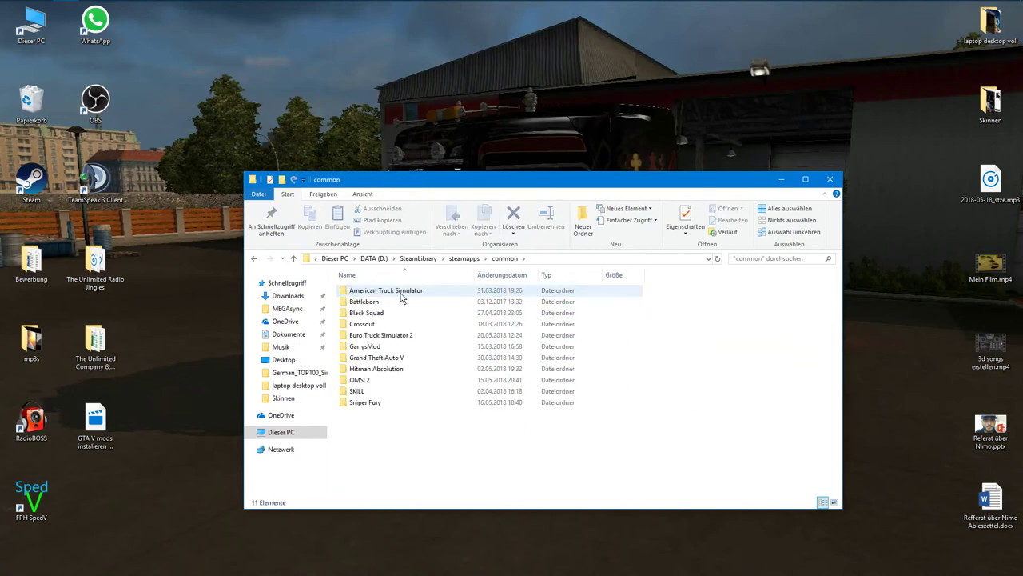
{"action": "double_click", "coordinate": [383, 358]}
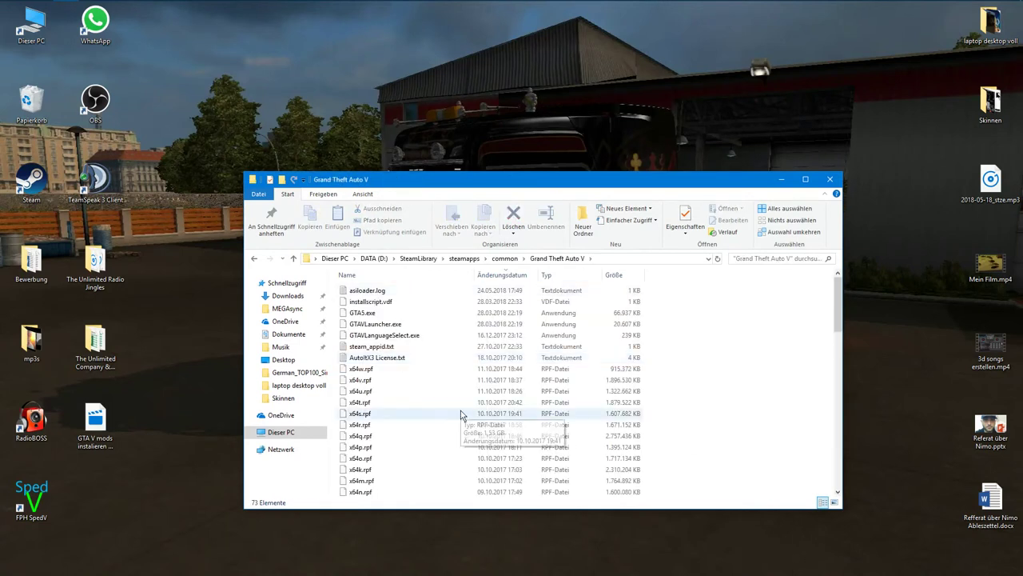
Maximise the Grand Theft Auto V folder window and sort its contents by name
{"action": "left_click", "coordinate": [805, 179]}
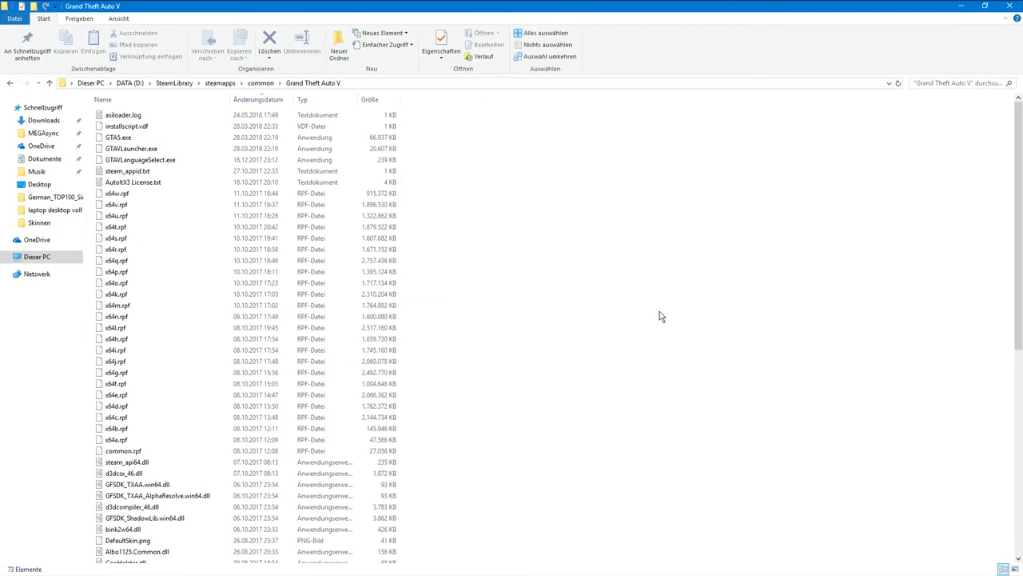
{"action": "scroll", "coordinate": [560, 240], "scroll_direction": "down", "scroll_amount": 1}
{"action": "left_click", "coordinate": [183, 102]}
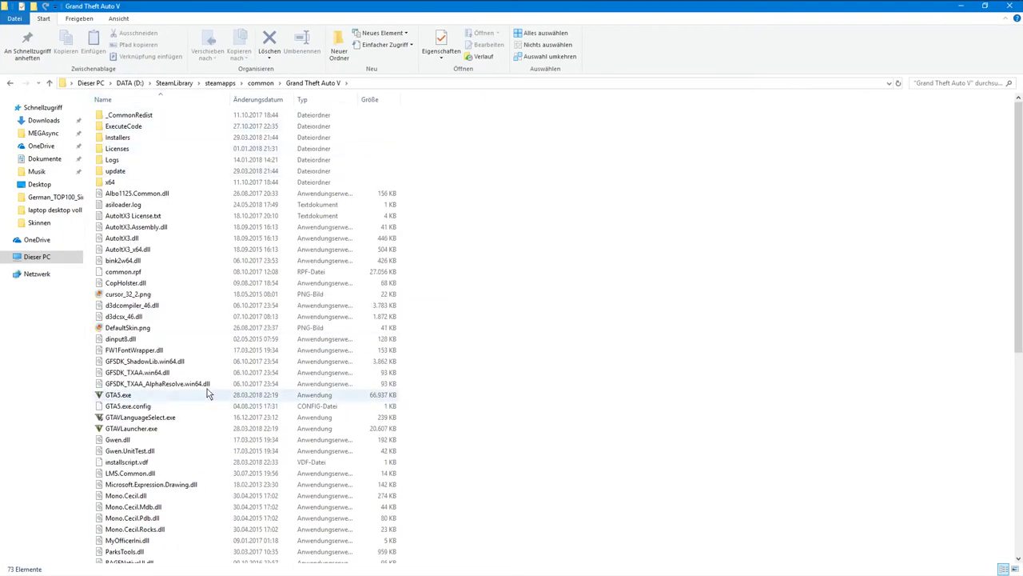
Switch to the browser and review the Script Hook V + Native Trainer page, including its installation notes and related mods
{"action": "mouse_move", "coordinate": [68, 7]}
{"action": "left_click", "coordinate": [32, 11]}
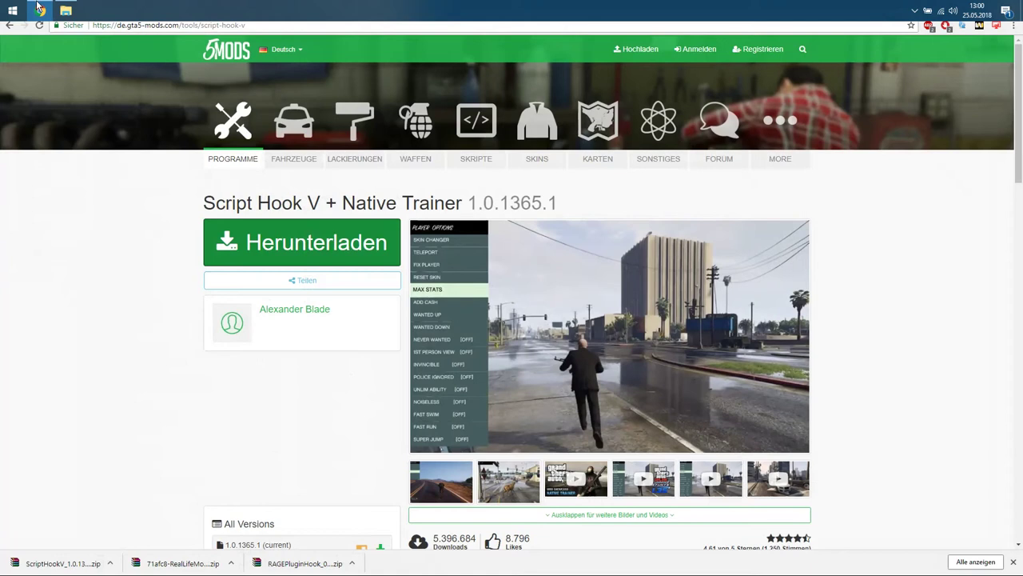
{"action": "scroll", "coordinate": [150, 318], "scroll_direction": "down", "scroll_amount": 2}
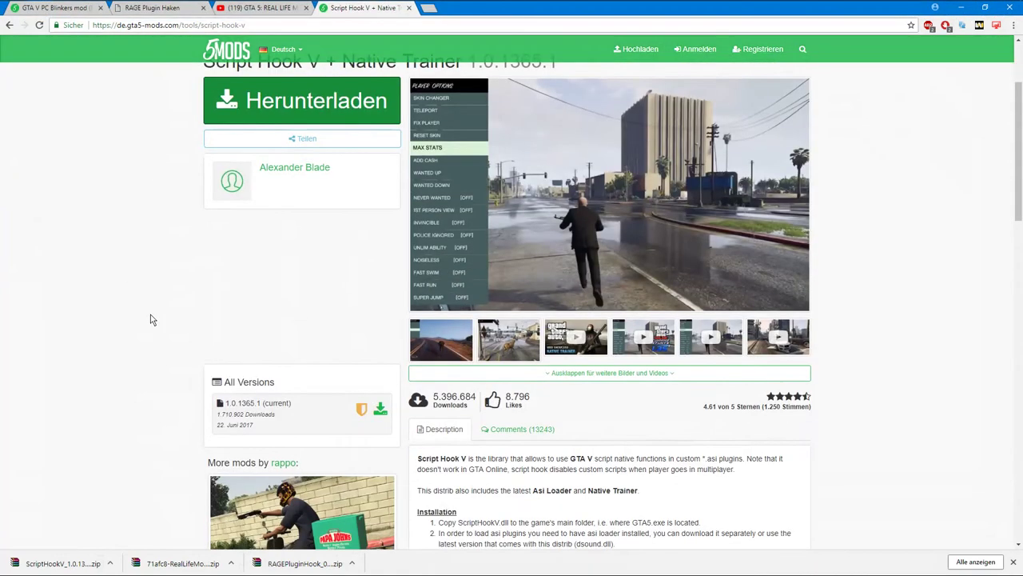
{"action": "scroll", "coordinate": [151, 316], "scroll_direction": "down", "scroll_amount": 5}
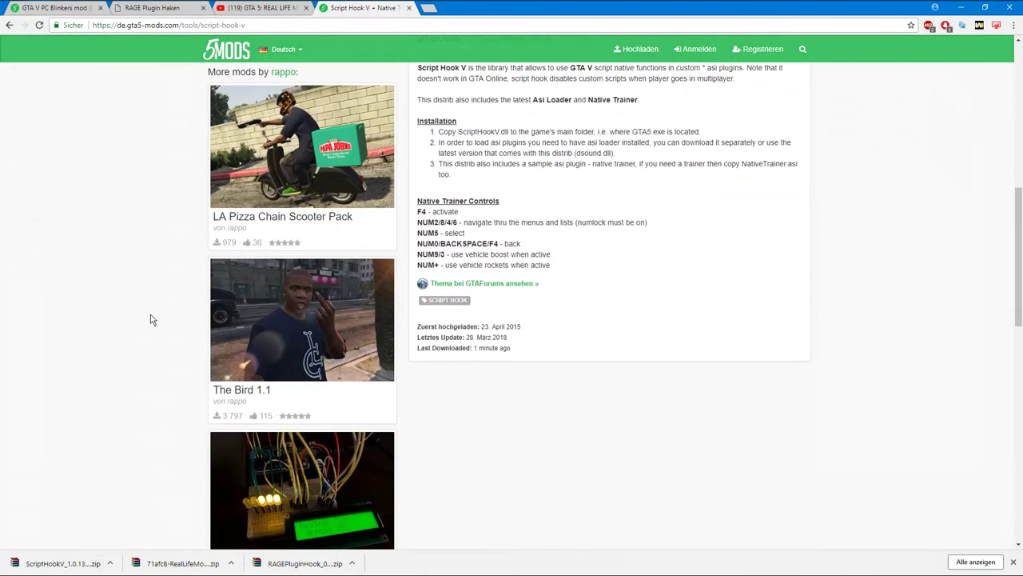
{"action": "scroll", "coordinate": [151, 318], "scroll_direction": "down", "scroll_amount": 5}
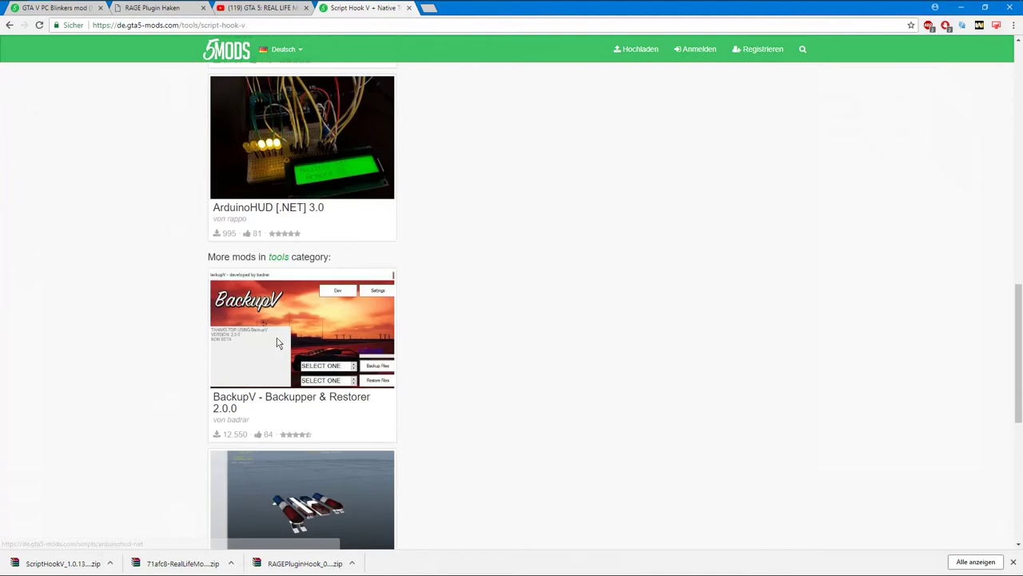
{"action": "scroll", "coordinate": [277, 342], "scroll_direction": "down", "scroll_amount": 2}
{"action": "scroll", "coordinate": [276, 342], "scroll_direction": "down", "scroll_amount": 1}
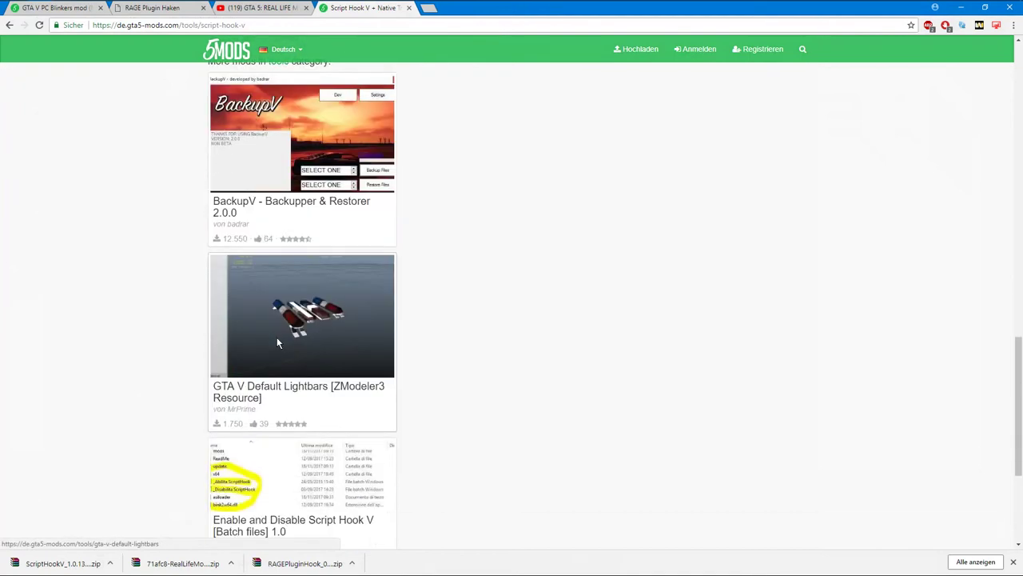
{"action": "scroll", "coordinate": [278, 343], "scroll_direction": "down", "scroll_amount": 1}
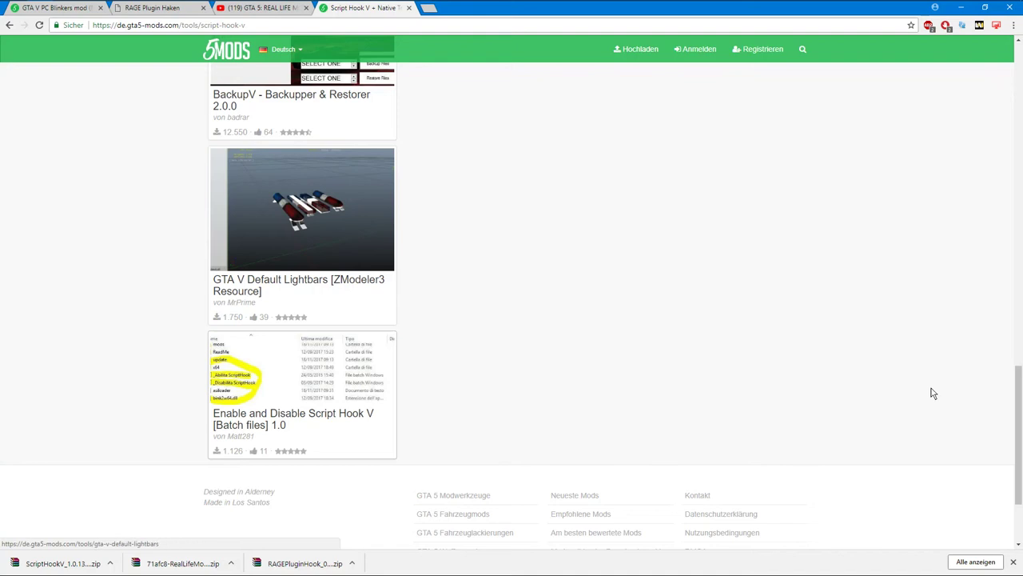
{"action": "scroll", "coordinate": [929, 391], "scroll_direction": "up", "scroll_amount": 15}
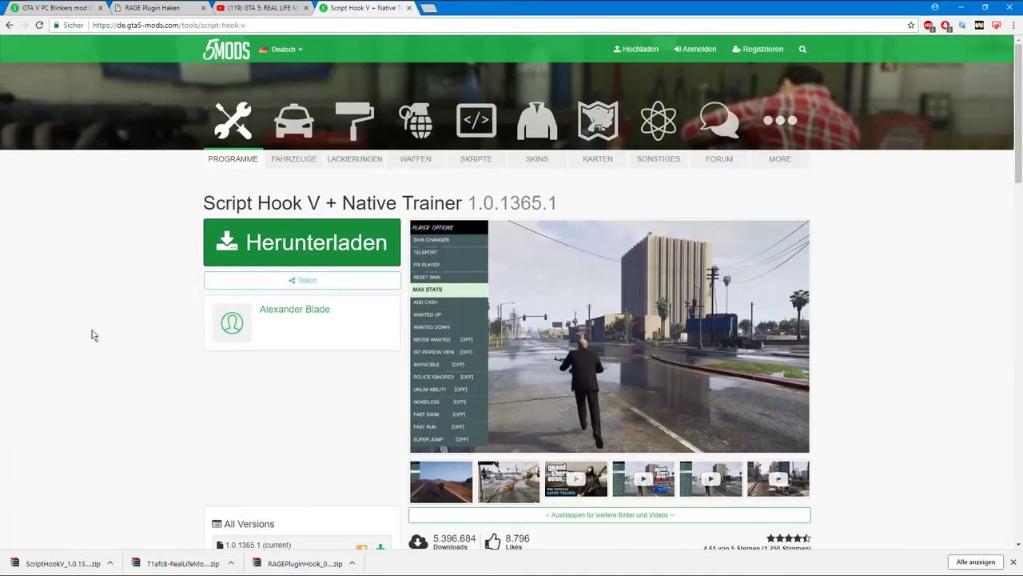
Copy dinput8.dll and ScriptHookV.dll from the bin folder of ScriptHookV_1.0.1365.1.zip into the Grand Theft Auto V folder
{"action": "key", "text": "super+Down"}
{"action": "key", "text": "super+Down"}
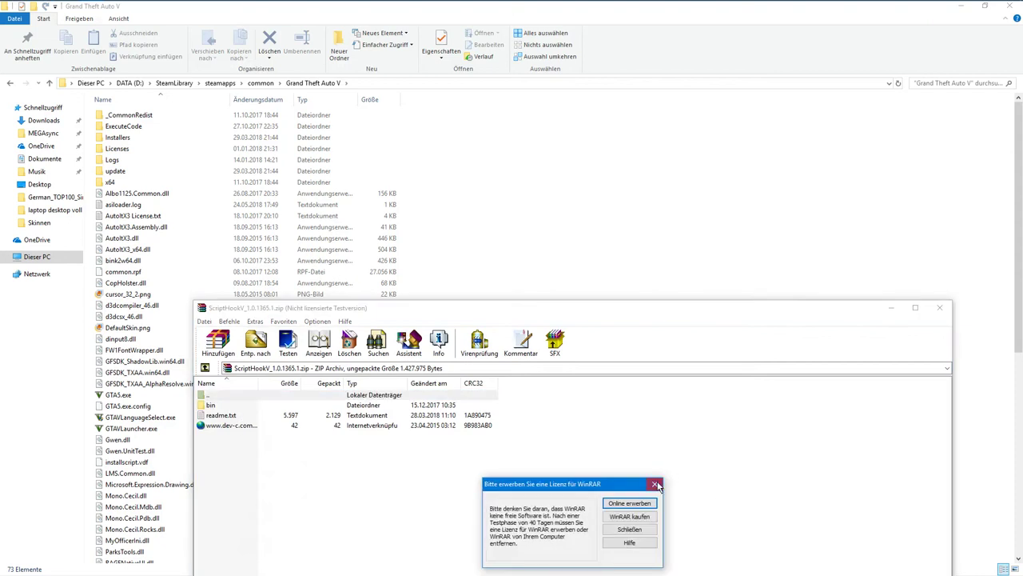
{"action": "left_click", "coordinate": [656, 484]}
{"action": "double_click", "coordinate": [301, 405]}
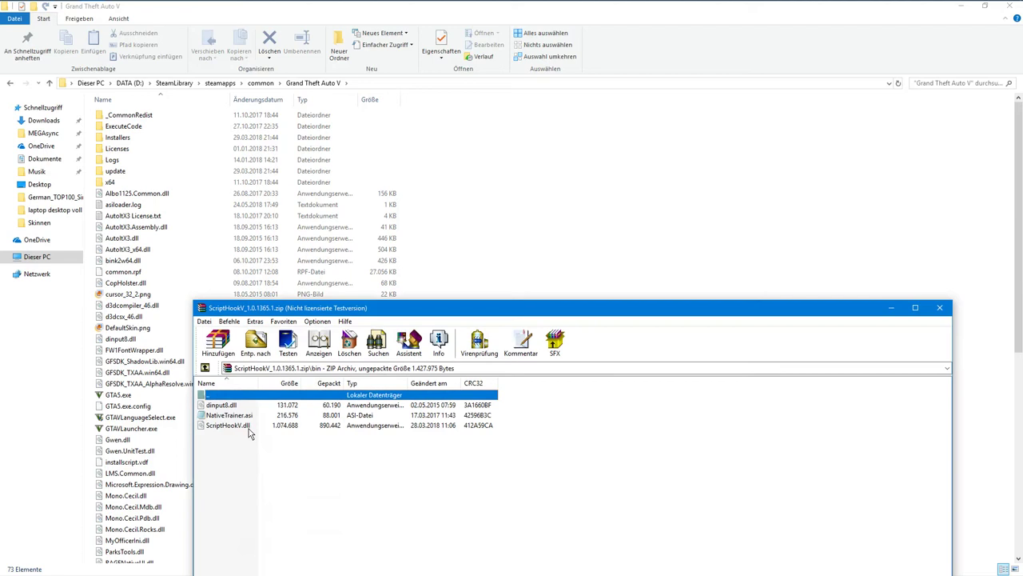
{"action": "left_click", "coordinate": [232, 425]}
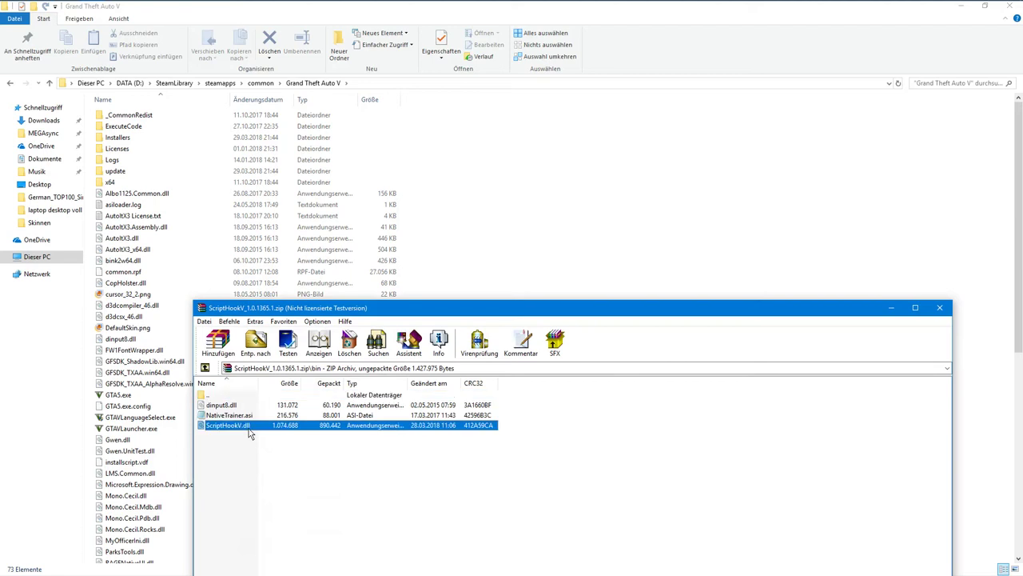
{"action": "left_click", "coordinate": [253, 406], "text": "ctrl"}
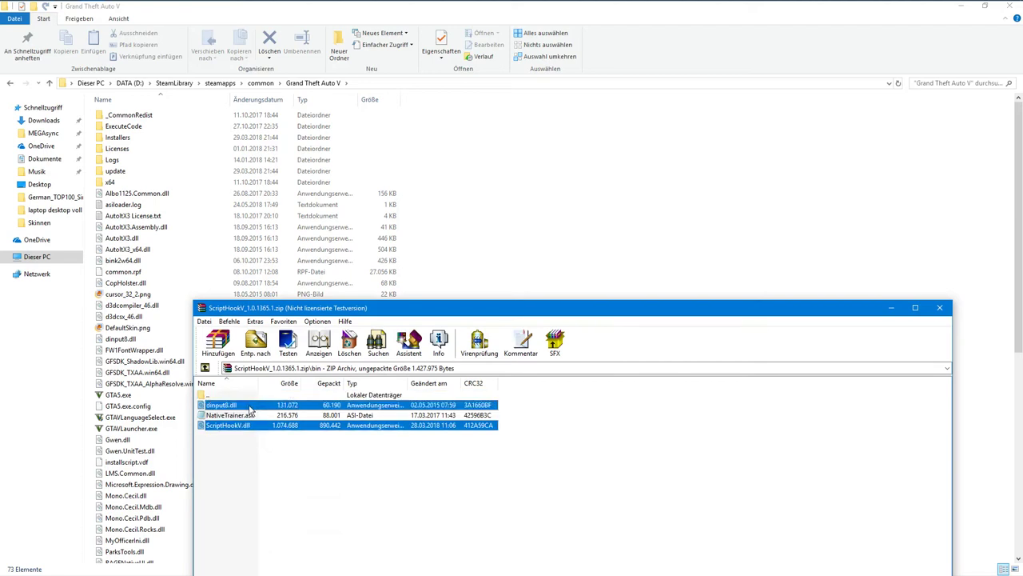
{"action": "left_click", "coordinate": [512, 244]}
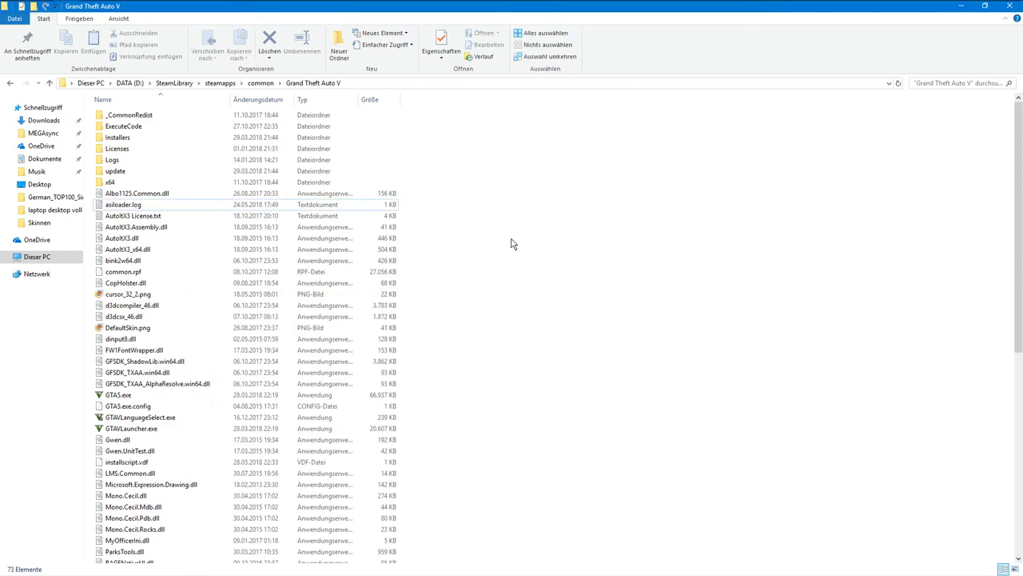
{"action": "left_click", "coordinate": [203, 218]}
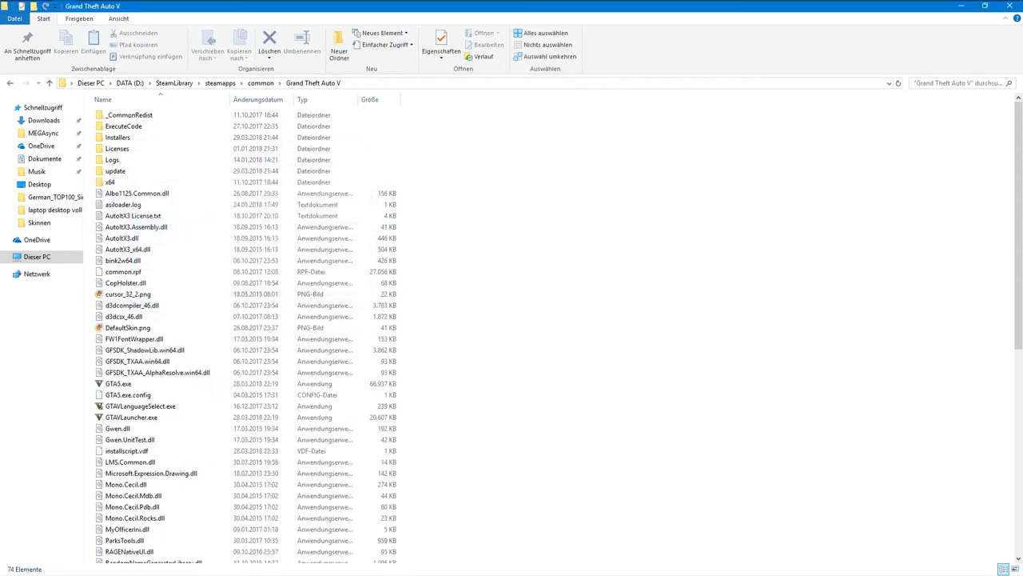
Check readme.txt in the root of the ScriptHookV archive, then close the text file and the archive
{"action": "key", "text": "alt+Tab"}
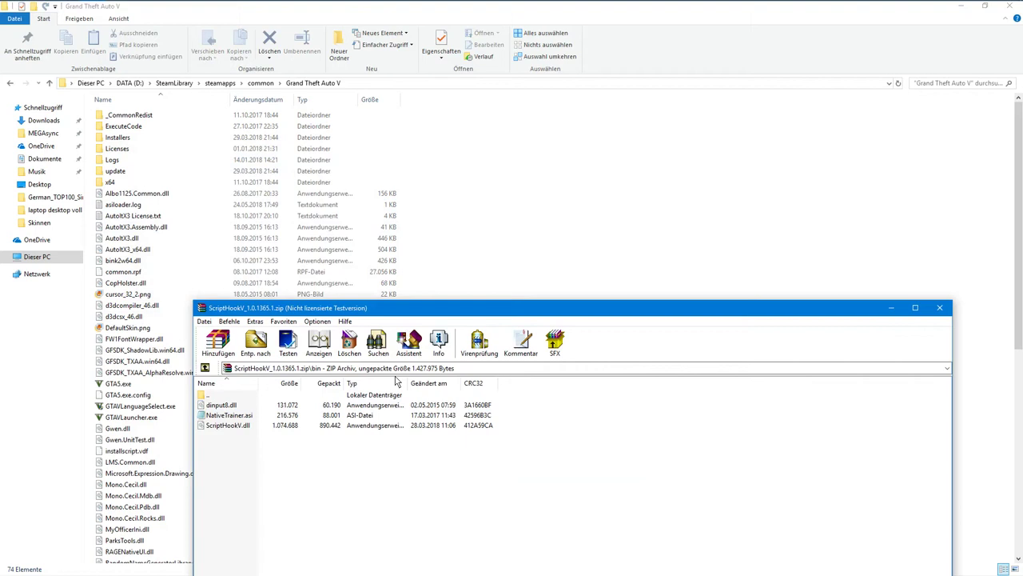
{"action": "double_click", "coordinate": [295, 395]}
{"action": "double_click", "coordinate": [270, 416]}
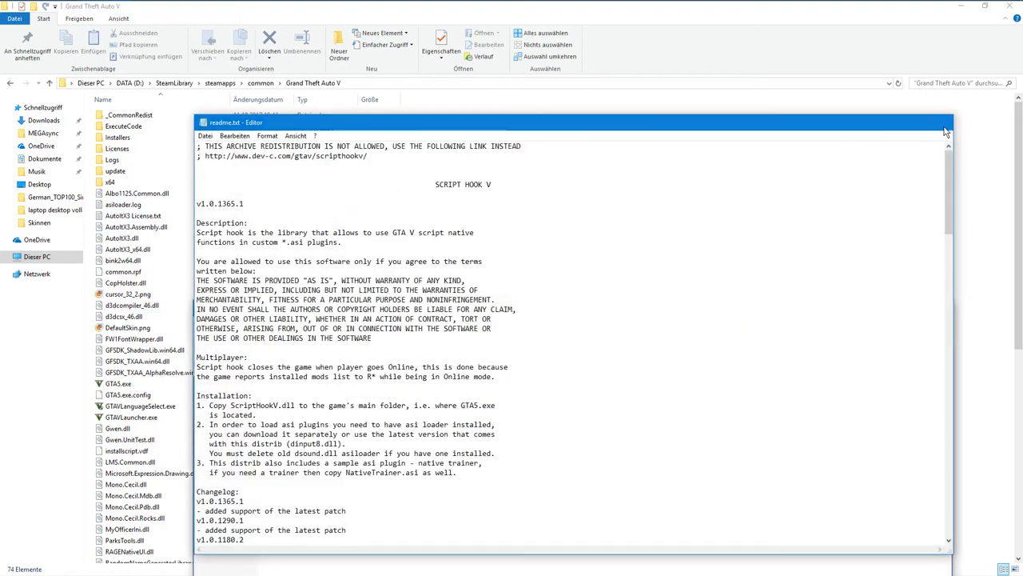
{"action": "left_click", "coordinate": [941, 121]}
{"action": "left_click", "coordinate": [939, 305]}
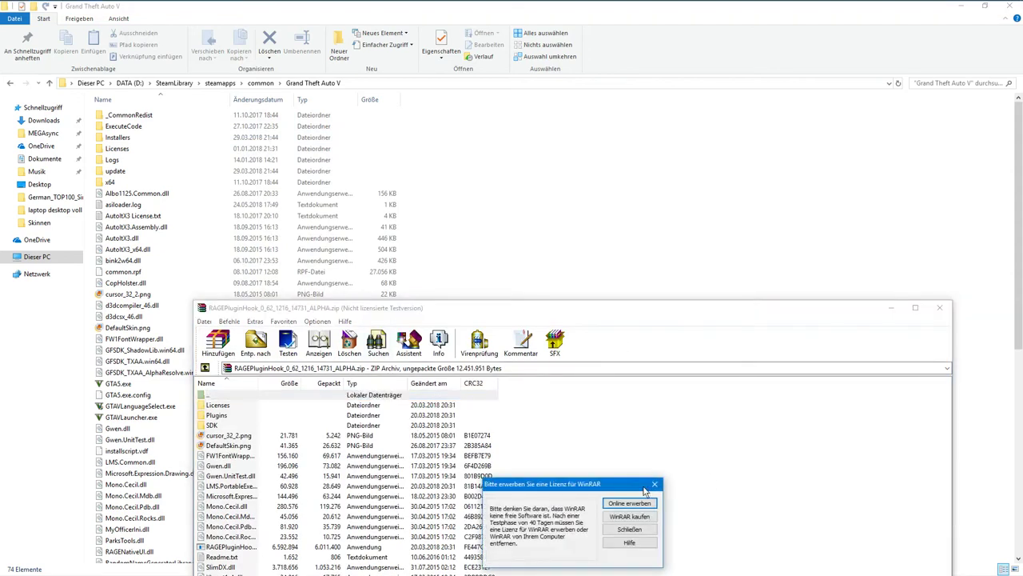
Extract all contents of RAGEPluginHook_0_62_1216_14731_ALPHA.zip into the Grand Theft Auto V folder, replacing files with the same names
{"action": "left_click", "coordinate": [653, 484]}
{"action": "left_click_drag", "start_coordinate": [609, 309], "coordinate": [821, 126]}
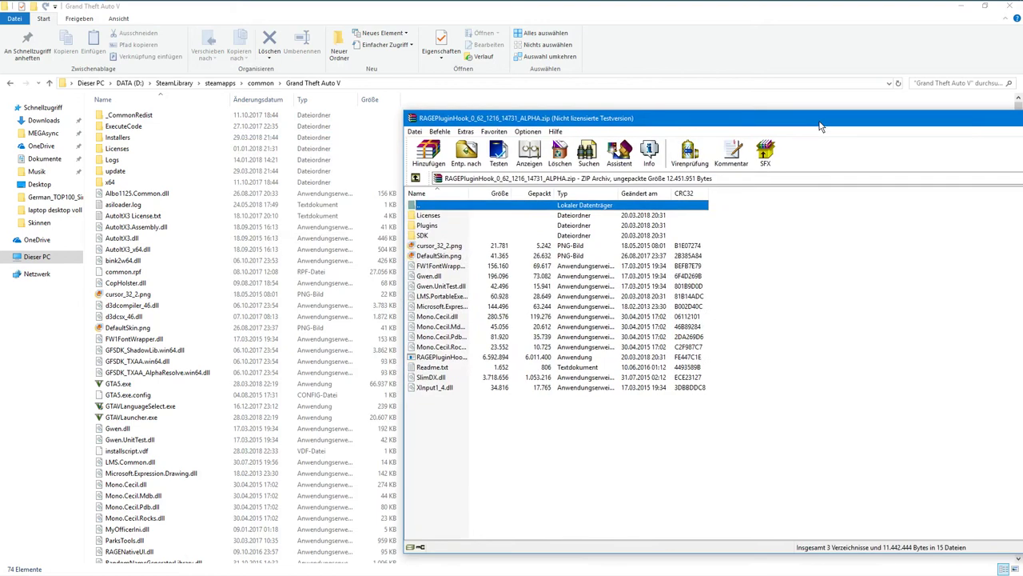
{"action": "left_click_drag", "start_coordinate": [609, 468], "coordinate": [575, 211]}
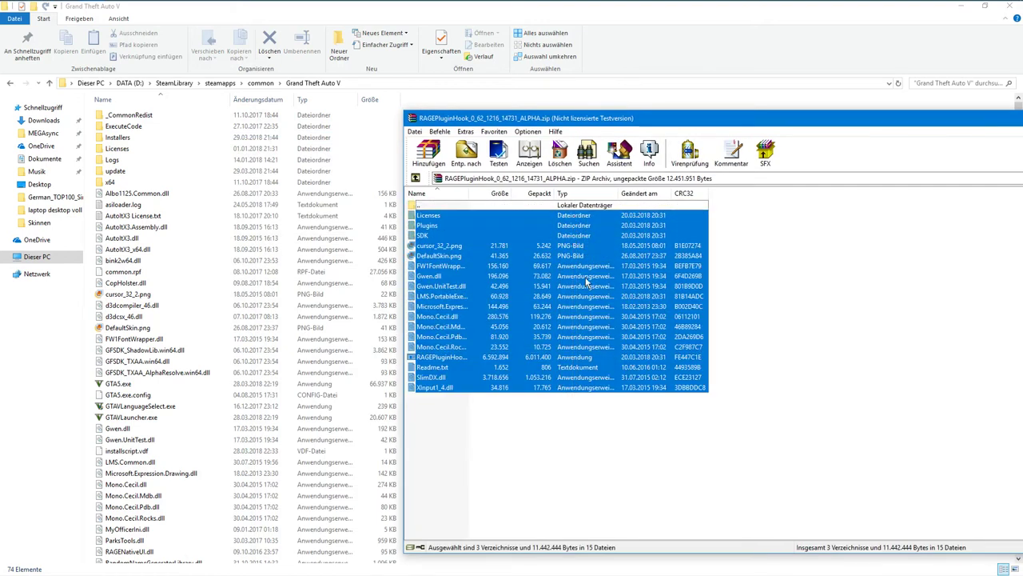
{"action": "left_click", "coordinate": [616, 104]}
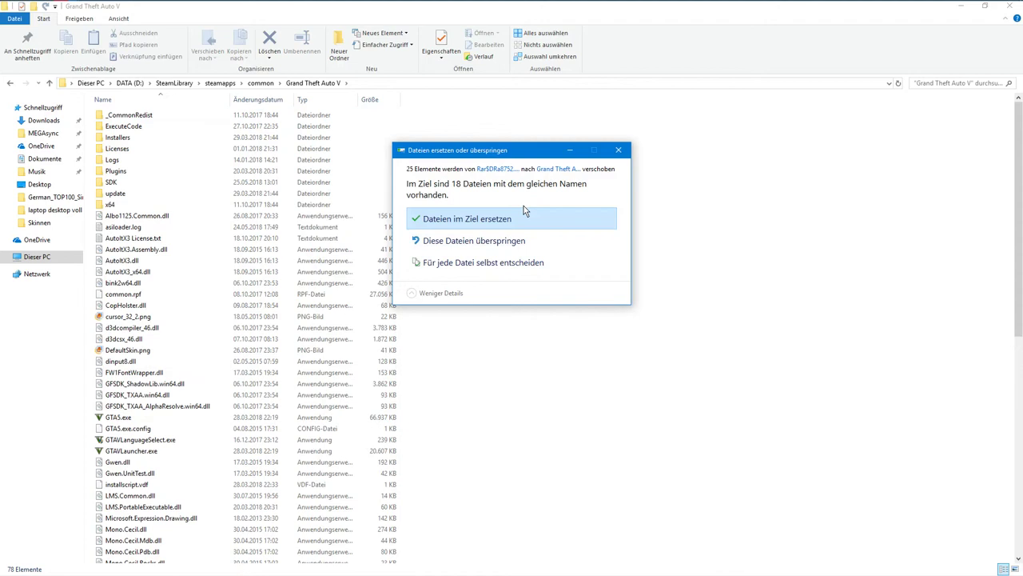
{"action": "left_click", "coordinate": [524, 216]}
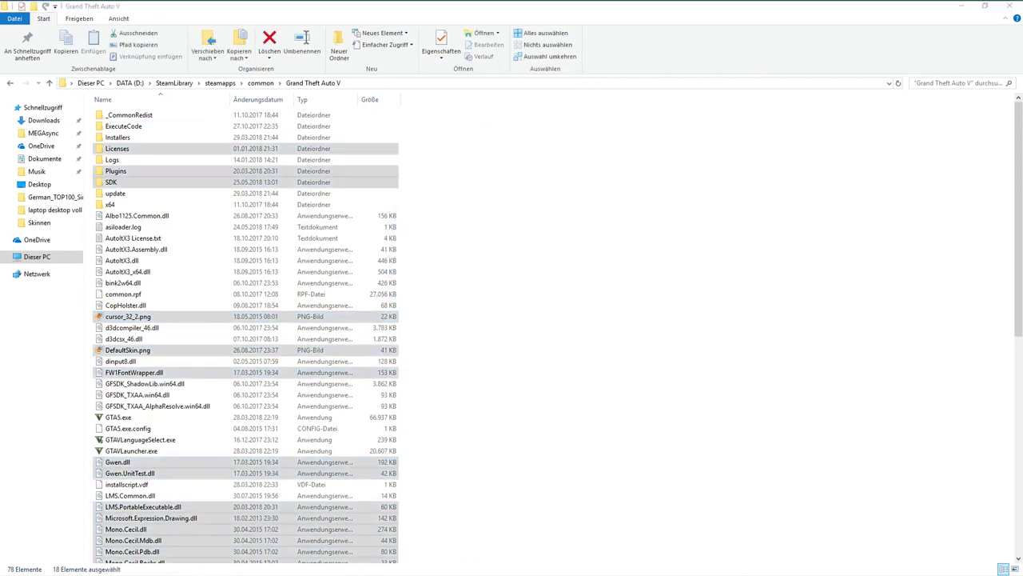
Extract all four files of 71afc8-RealLifeMod.1.0.2.0.zip into the Grand Theft Auto V folder
{"action": "key", "text": "alt+Tab"}
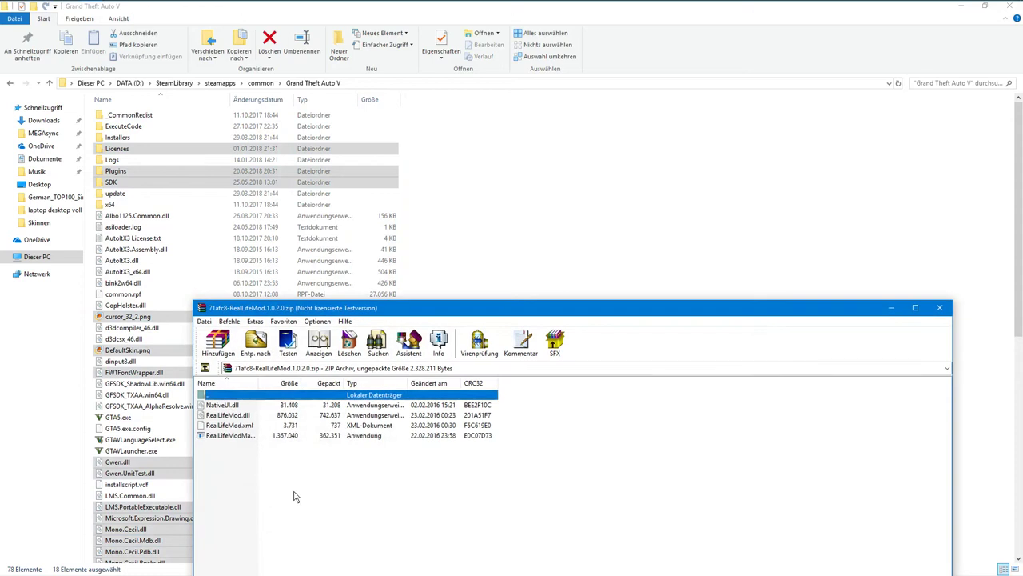
{"action": "left_click", "coordinate": [240, 435]}
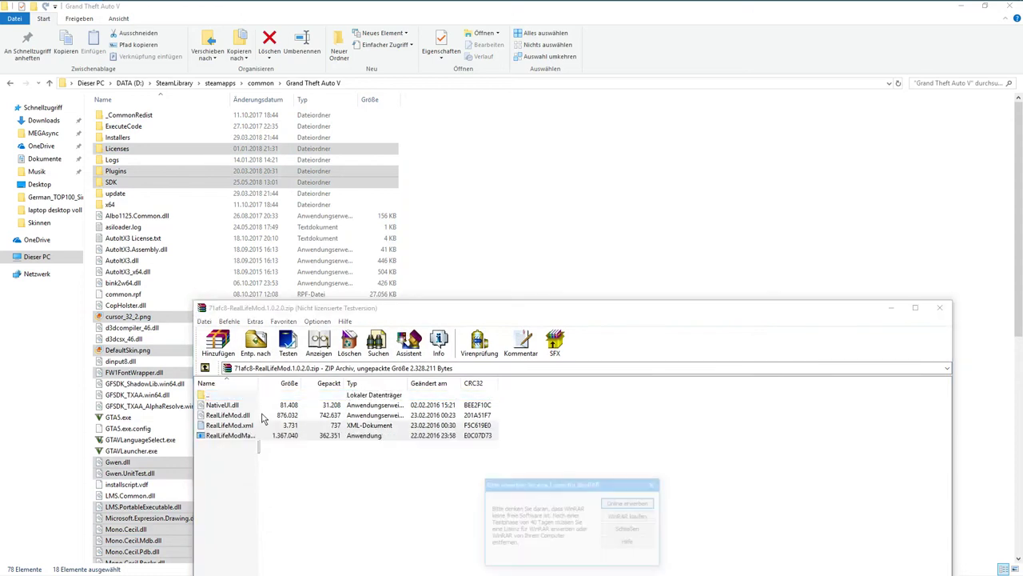
{"action": "left_click", "coordinate": [655, 485]}
{"action": "left_click_drag", "start_coordinate": [345, 547], "coordinate": [323, 400]}
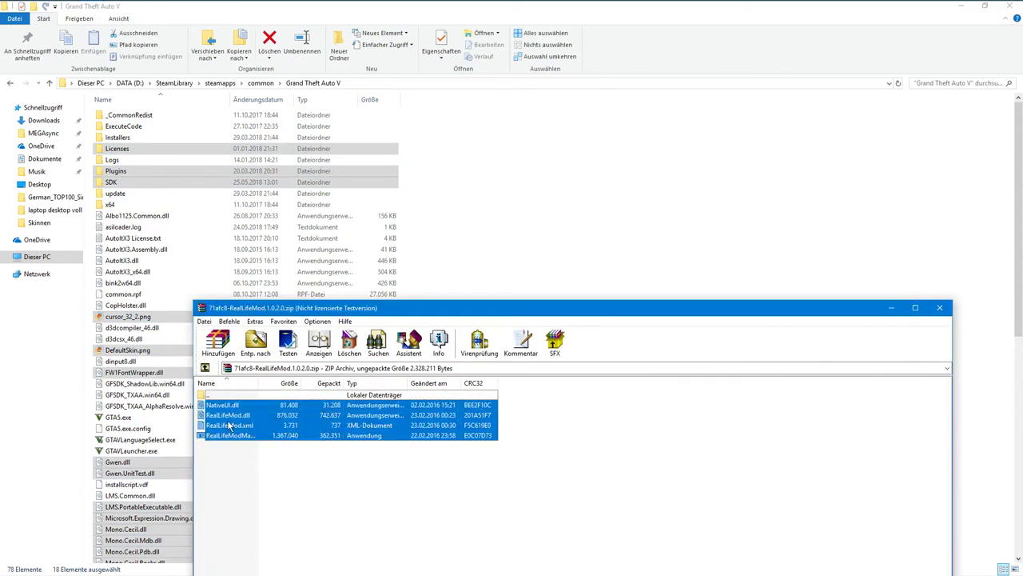
{"action": "key", "text": "alt+Tab"}
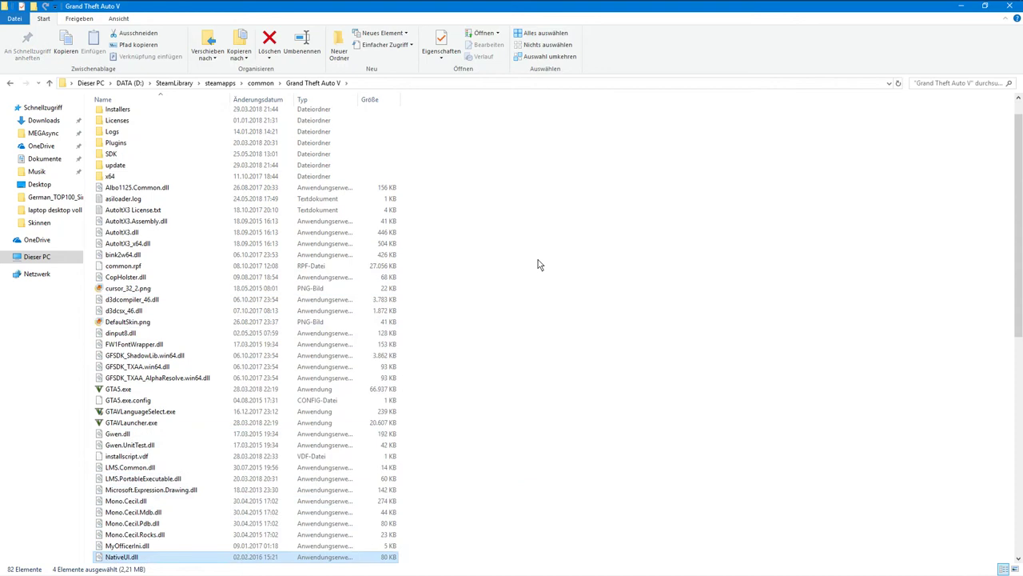
Clear the current selection and select RealLifeModManager.exe in the Grand Theft Auto V folder
{"action": "left_click", "coordinate": [539, 265]}
{"action": "scroll", "coordinate": [539, 265], "scroll_direction": "down", "scroll_amount": 3}
{"action": "scroll", "coordinate": [508, 284], "scroll_direction": "down", "scroll_amount": 2}
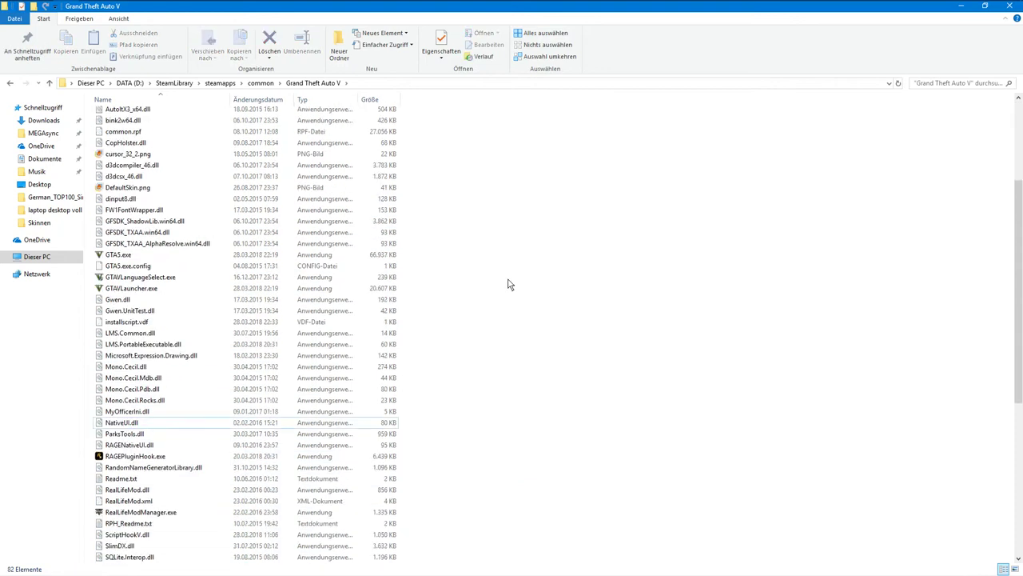
{"action": "left_click", "coordinate": [156, 516]}
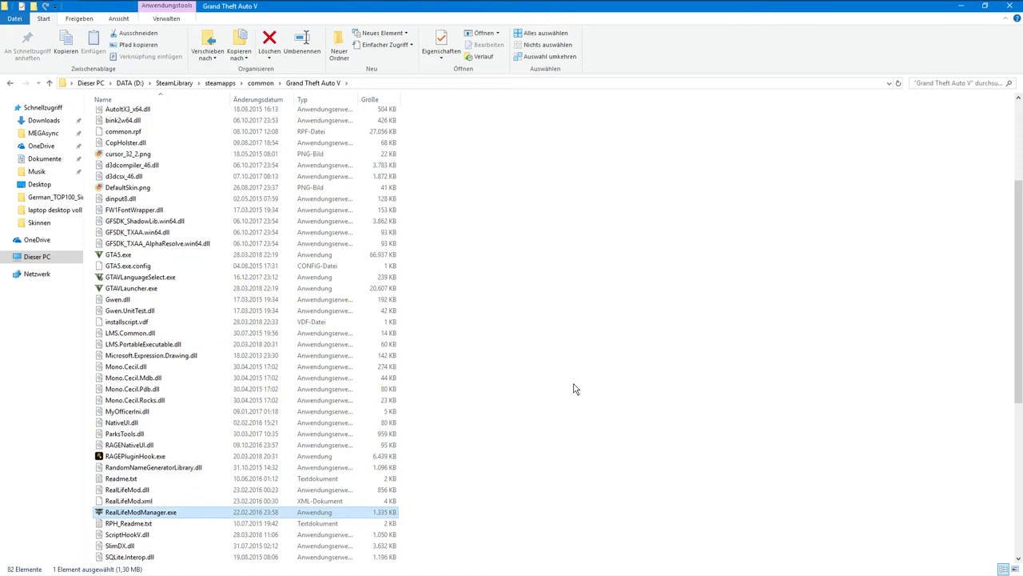
Close the 71afc8-RealLifeMod.1.0.2.0.zip archive and bring up the Real Life Mod Manager
{"action": "key", "text": "alt+Tab"}
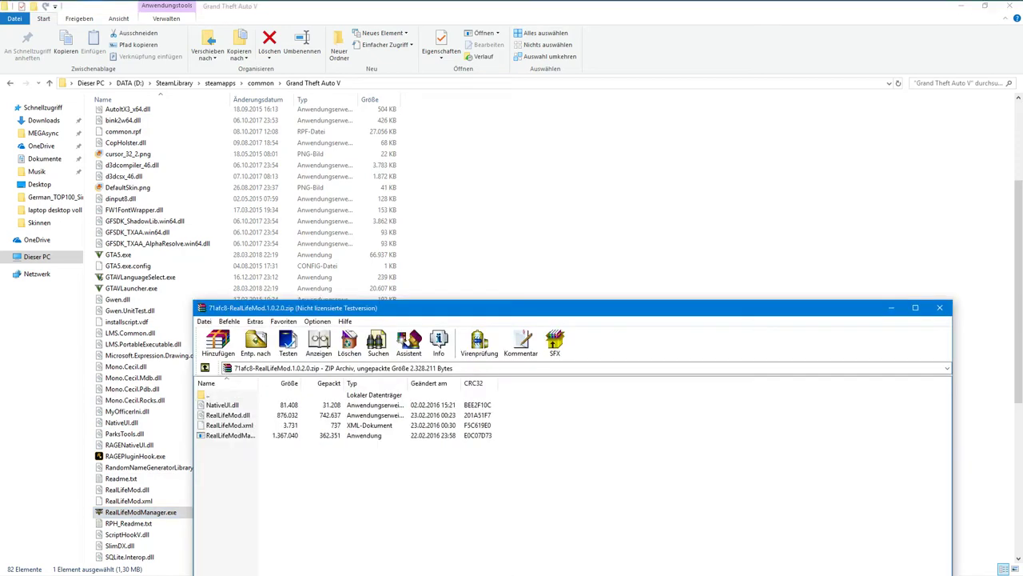
{"action": "left_click", "coordinate": [940, 308]}
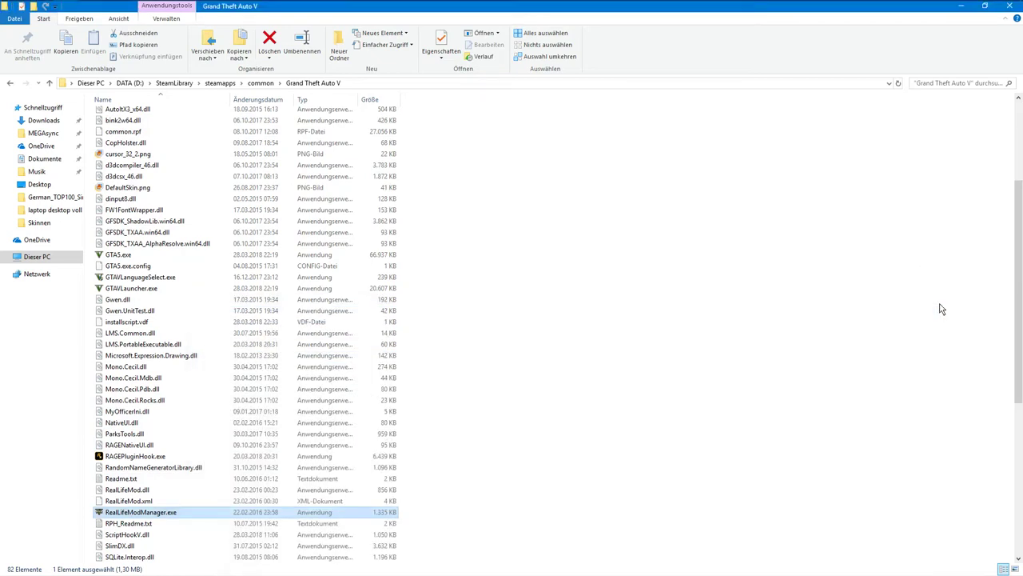
{"action": "mouse_move", "coordinate": [679, 6]}
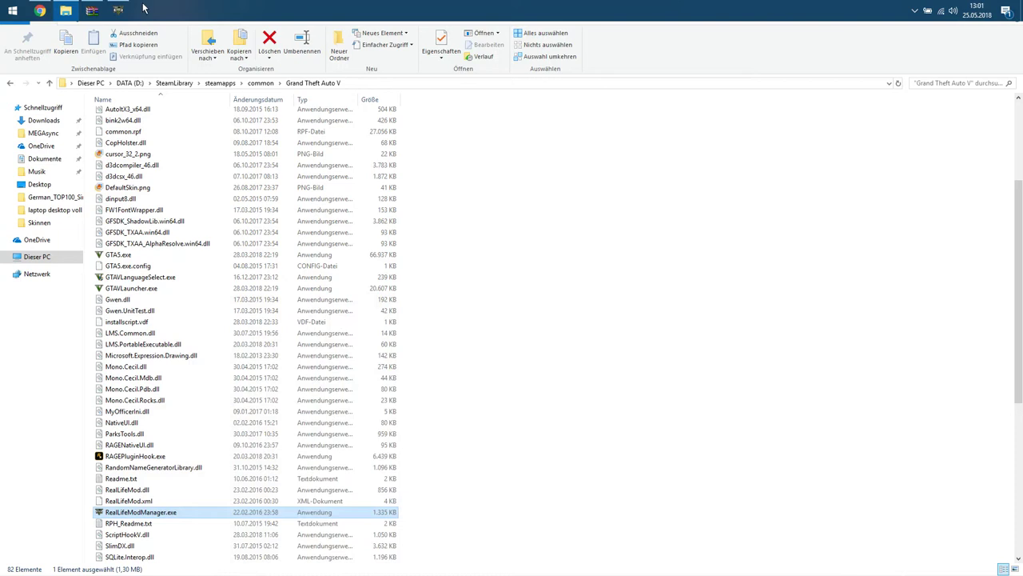
{"action": "left_click", "coordinate": [119, 9]}
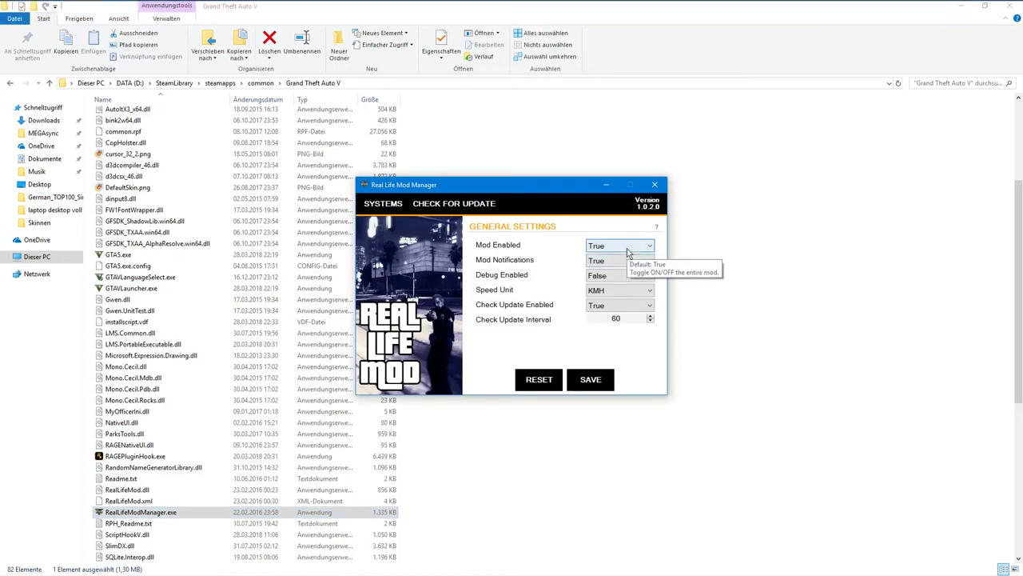
Set Speed Unit to KMH and Check Update Enabled to False in the general settings, and save them
{"action": "left_click", "coordinate": [639, 294]}
{"action": "left_click", "coordinate": [640, 301]}
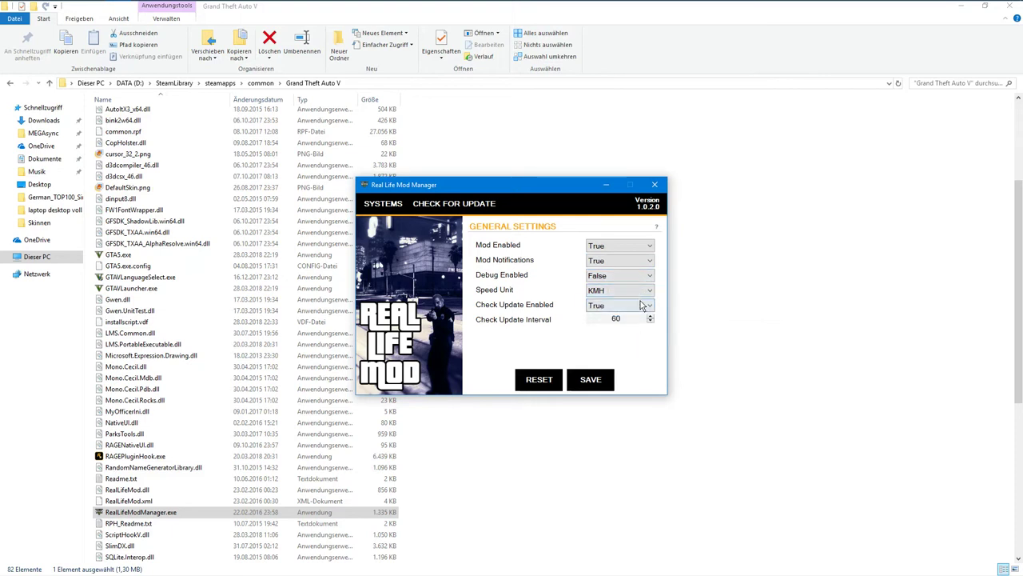
{"action": "left_click", "coordinate": [641, 306]}
{"action": "left_click", "coordinate": [635, 317]}
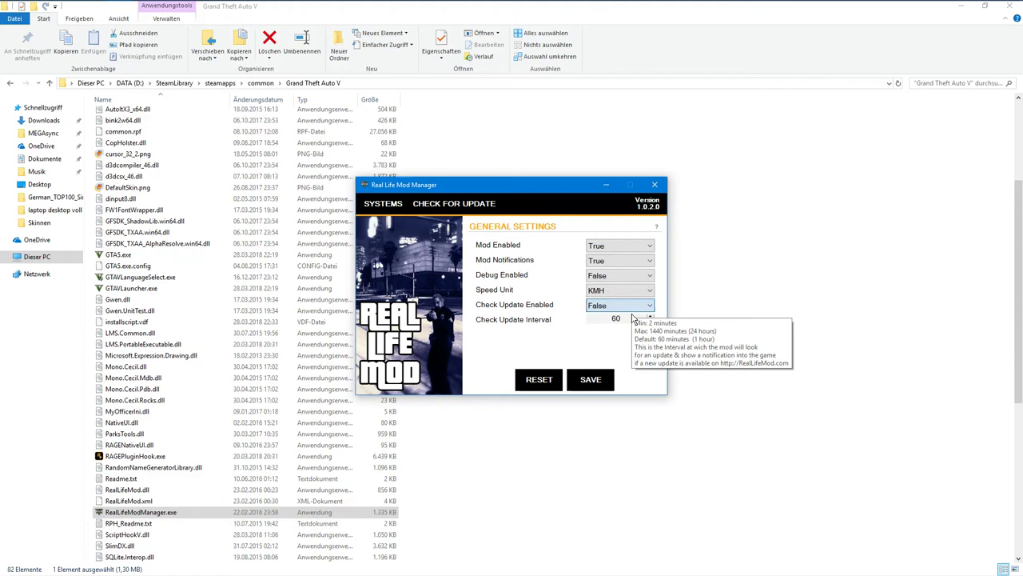
{"action": "left_click", "coordinate": [589, 380]}
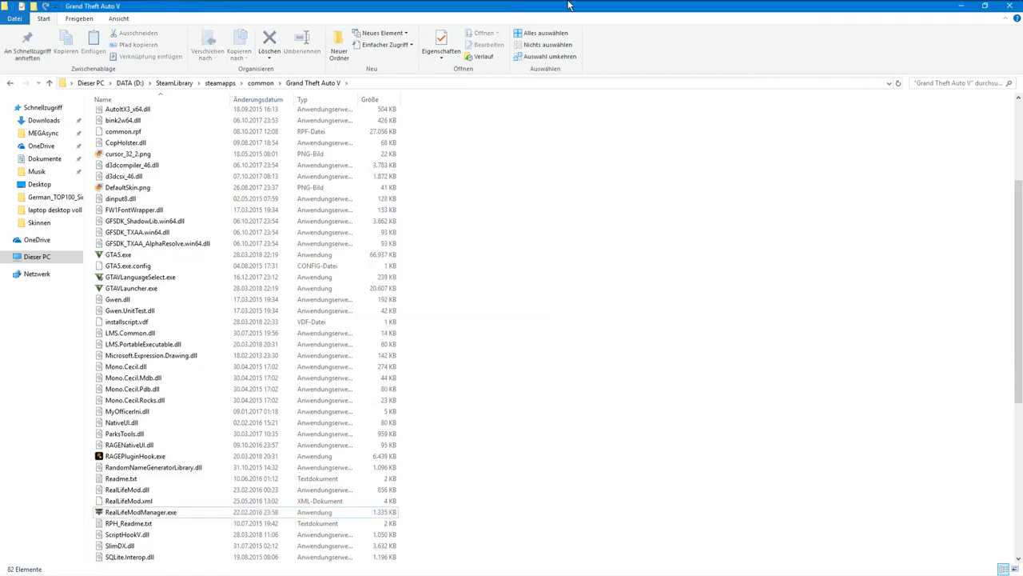
Extract RAGEPluginHook_0_62_1216_14731_ALPHA.zip into the Grand Theft Auto V folder again, replacing existing files, and delete the extracted items that end up selected
{"action": "left_click", "coordinate": [92, 5]}
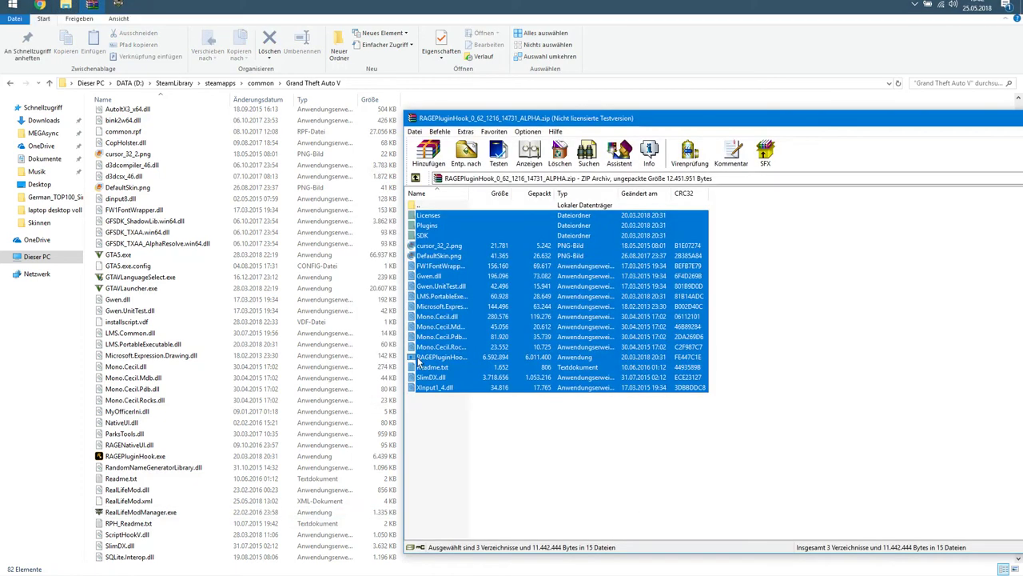
{"action": "left_click_drag", "start_coordinate": [462, 421], "coordinate": [478, 217]}
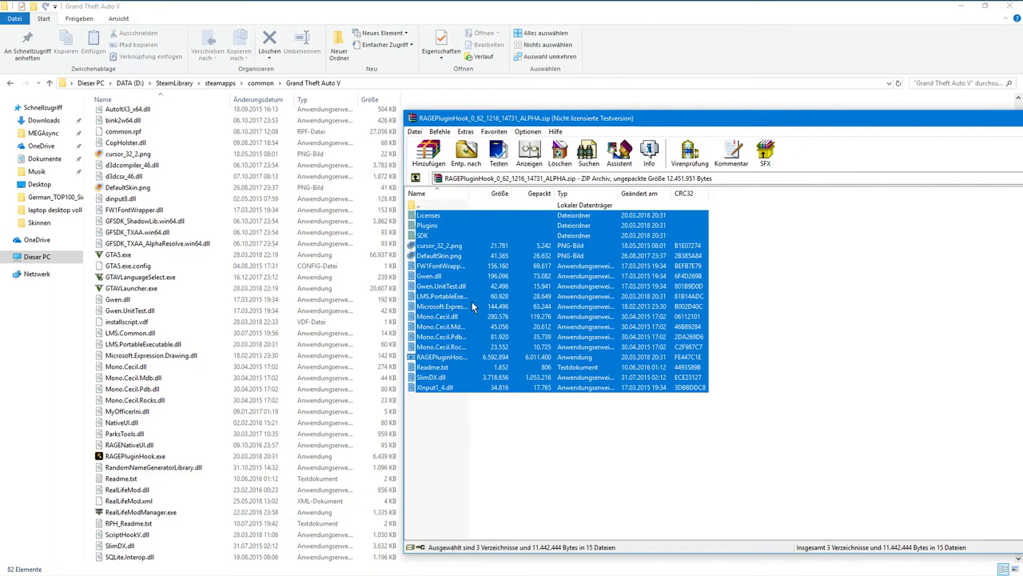
{"action": "left_click_drag", "start_coordinate": [686, 104], "coordinate": [685, 102]}
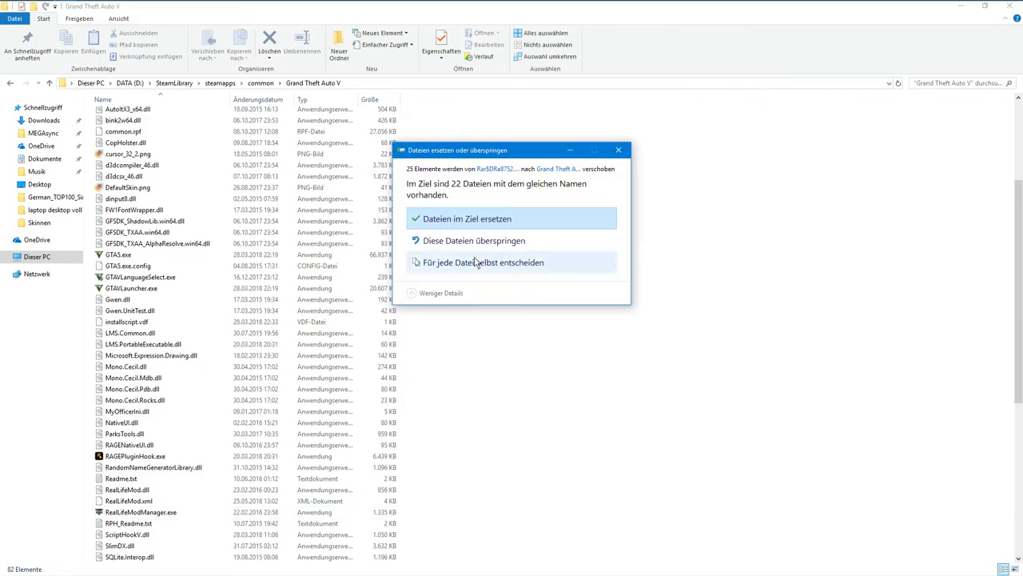
{"action": "left_click", "coordinate": [483, 222]}
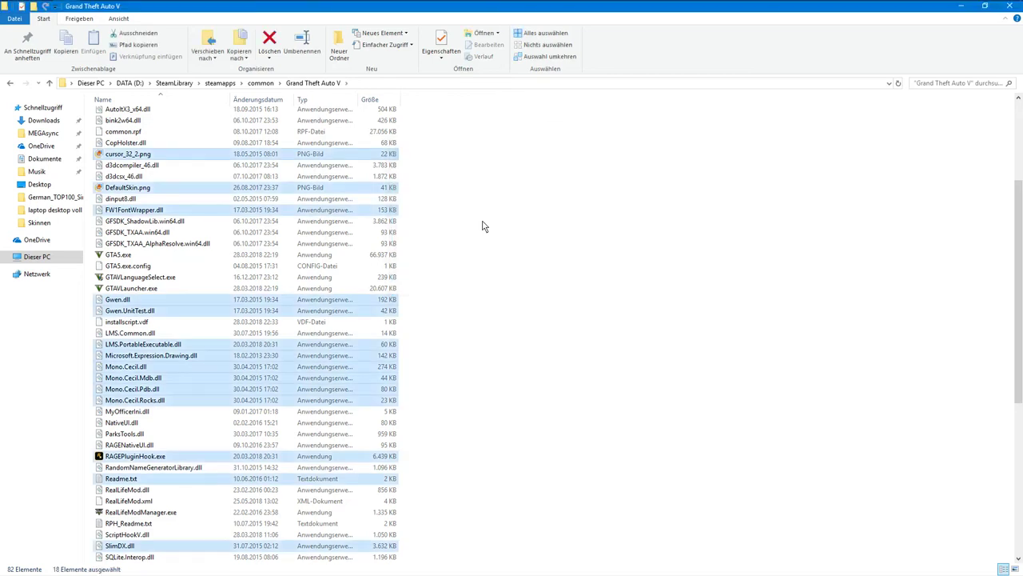
{"action": "key", "text": "Delete"}
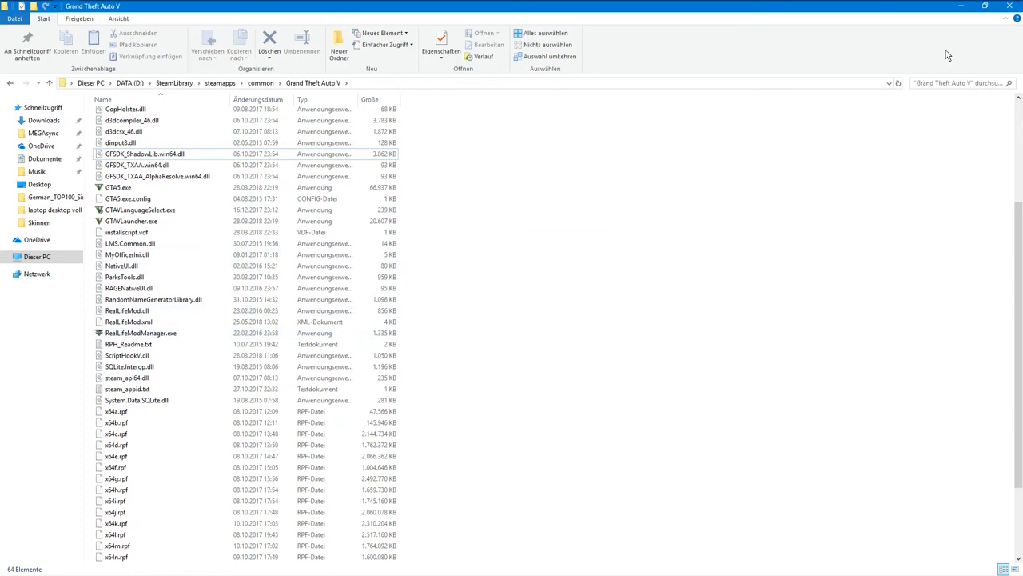
Minimize the game folder, switch to Chrome and view the Script Hook V + Native Trainer description
{"action": "left_click", "coordinate": [961, 7]}
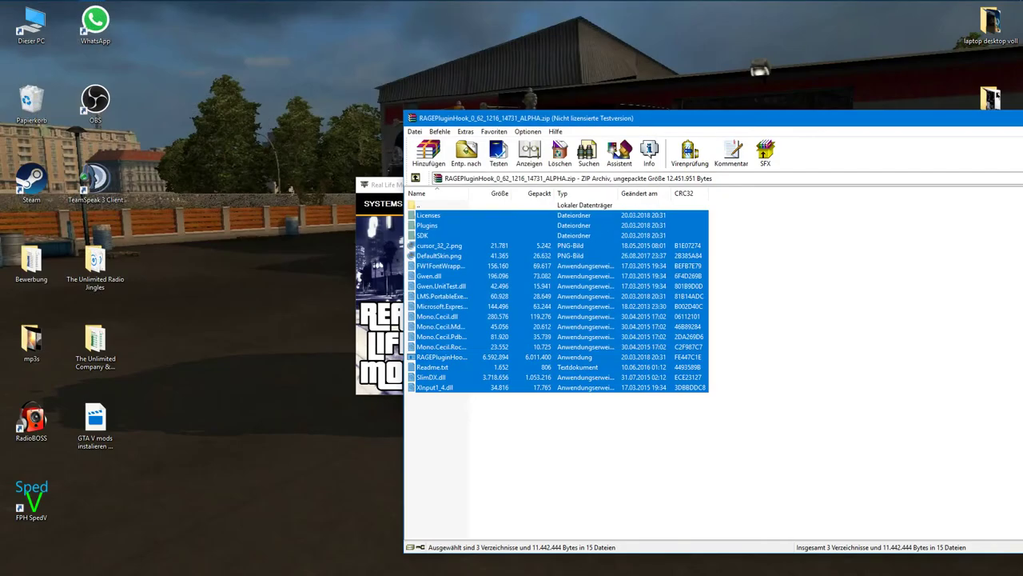
{"action": "key", "text": "alt+Tab"}
{"action": "left_click_drag", "start_coordinate": [554, 406], "coordinate": [555, 1]}
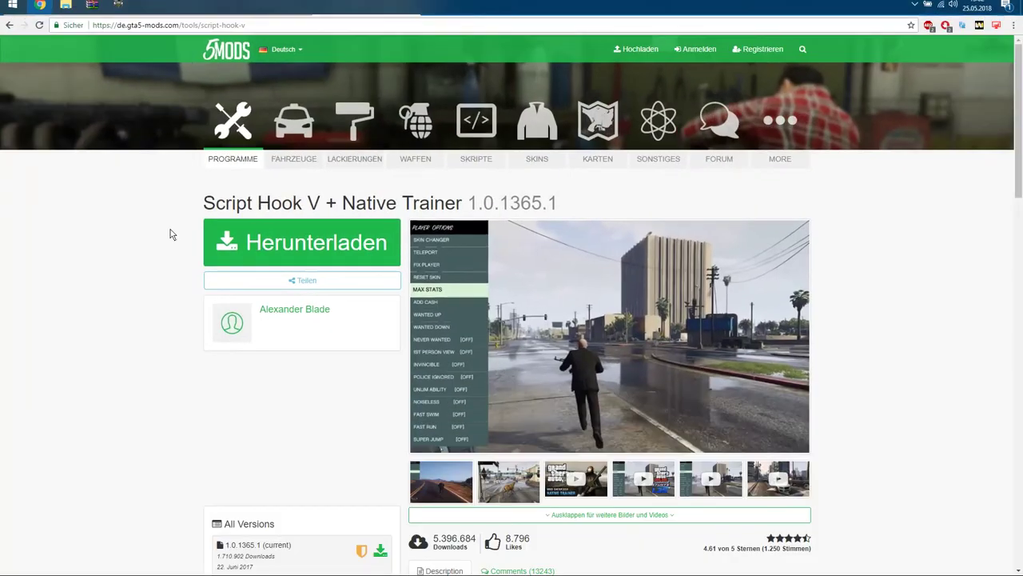
{"action": "scroll", "coordinate": [169, 234], "scroll_direction": "down", "scroll_amount": 5}
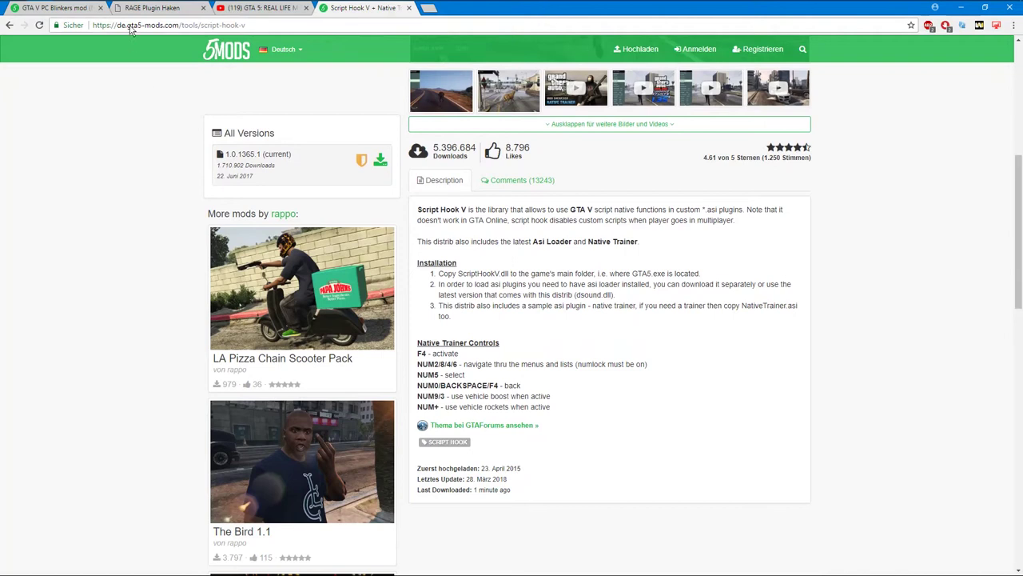
Read the GTA V PC Blinkers mod page for its required hook, controls and installation instructions
{"action": "left_click", "coordinate": [53, 11]}
{"action": "scroll", "coordinate": [178, 379], "scroll_direction": "down", "scroll_amount": 1}
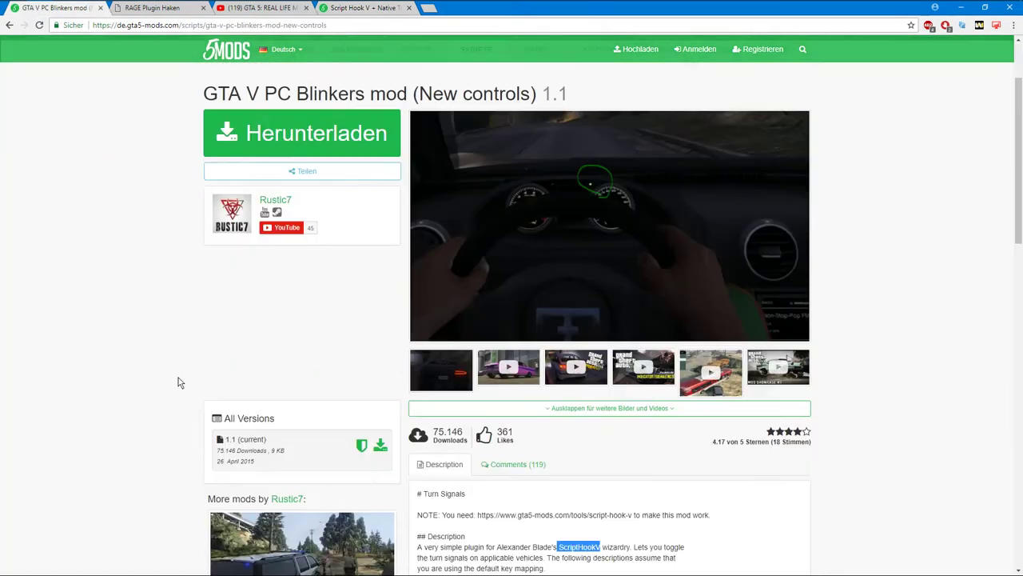
{"action": "scroll", "coordinate": [178, 377], "scroll_direction": "down", "scroll_amount": 2}
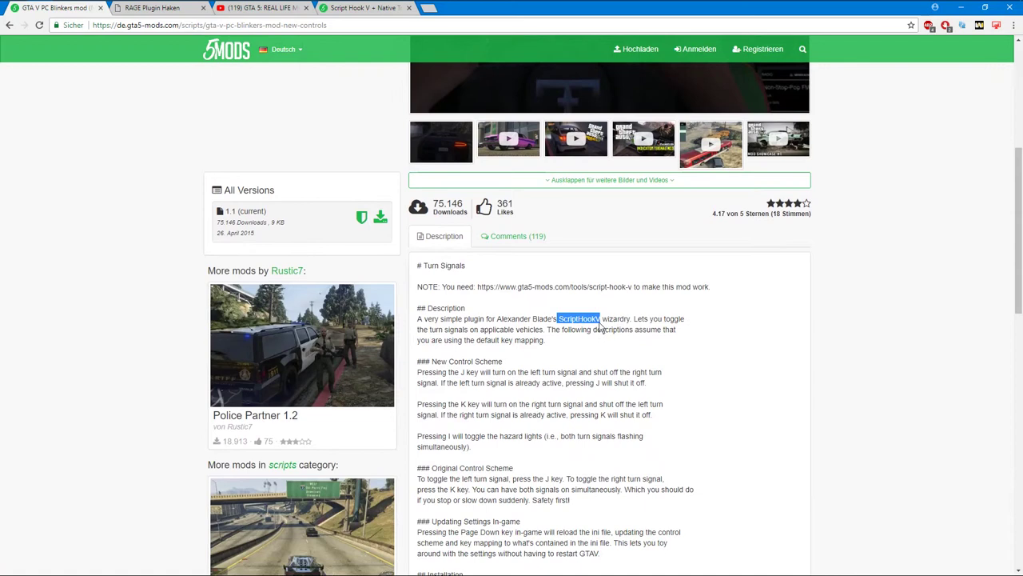
{"action": "left_click", "coordinate": [577, 344]}
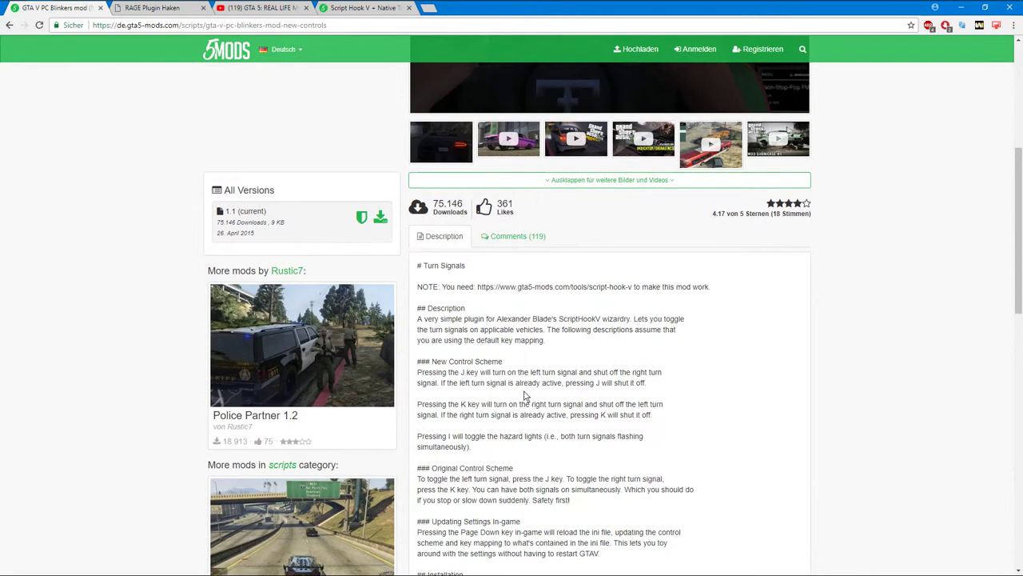
{"action": "scroll", "coordinate": [525, 395], "scroll_direction": "down", "scroll_amount": 2}
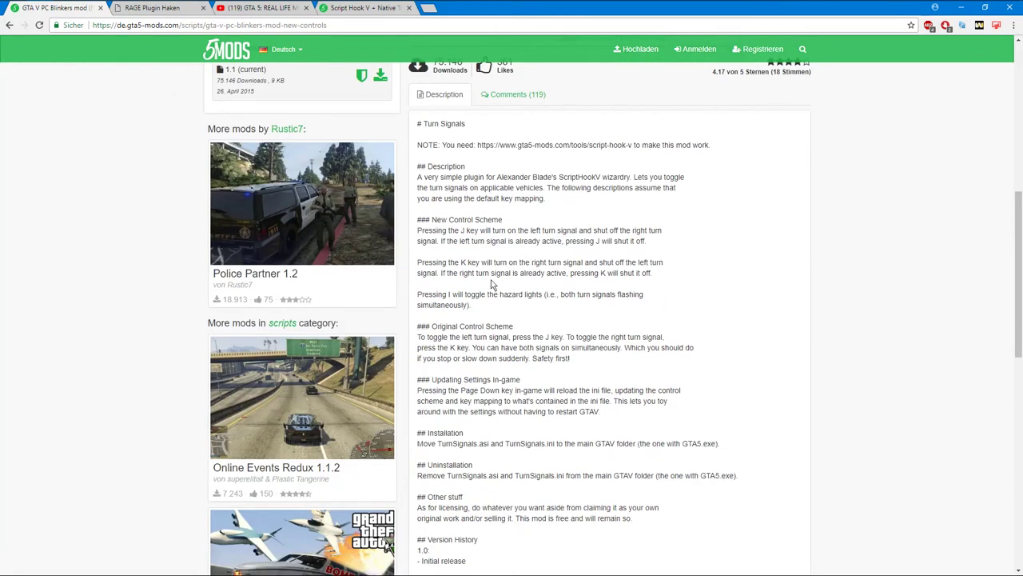
{"action": "scroll", "coordinate": [478, 295], "scroll_direction": "up", "scroll_amount": 6}
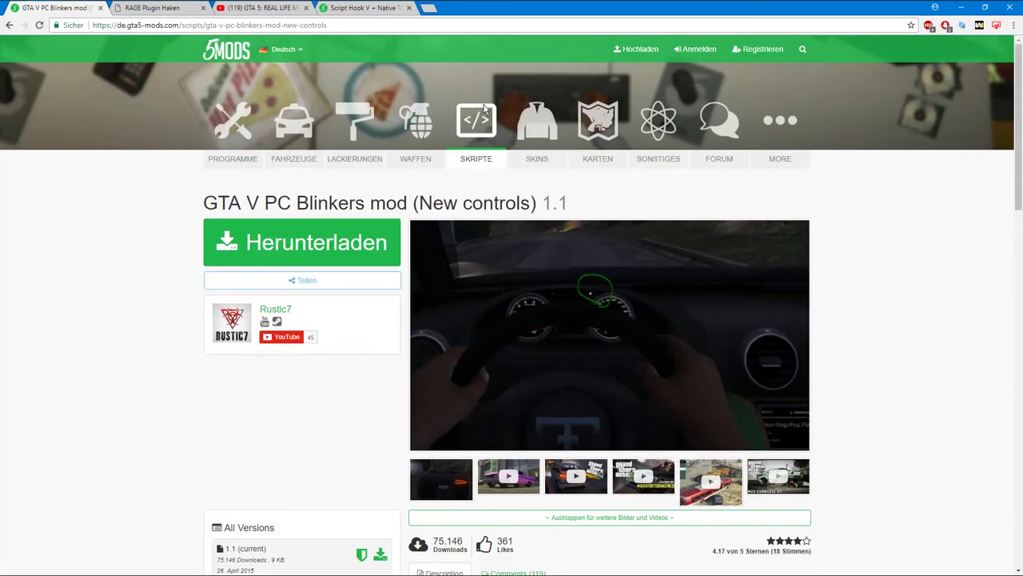
Browse the scripts category on GTA5-Mods and go on to its second results page
{"action": "left_click", "coordinate": [482, 119]}
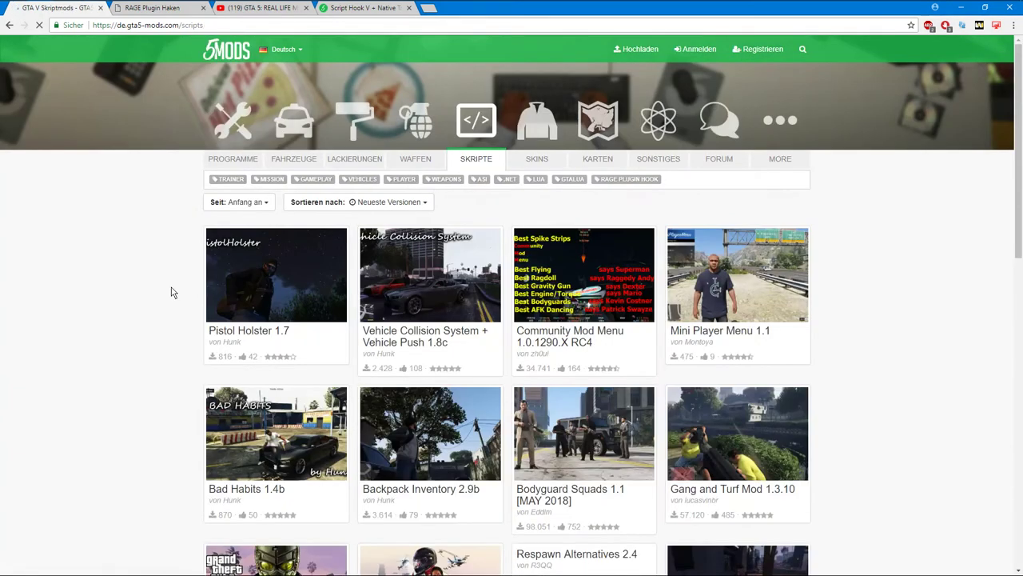
{"action": "scroll", "coordinate": [171, 290], "scroll_direction": "down", "scroll_amount": 1}
{"action": "scroll", "coordinate": [171, 292], "scroll_direction": "down", "scroll_amount": 3}
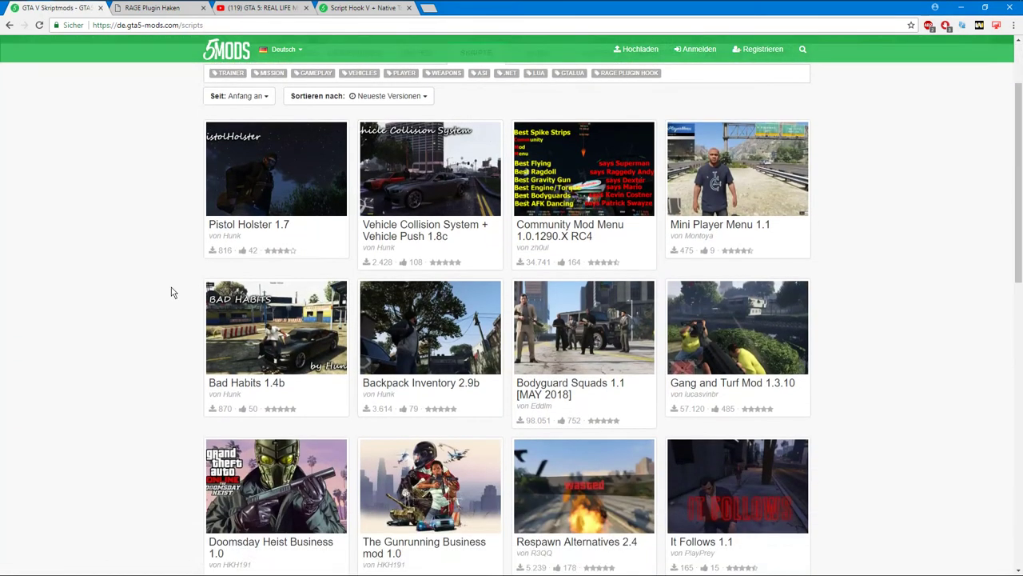
{"action": "scroll", "coordinate": [171, 293], "scroll_direction": "down", "scroll_amount": 2}
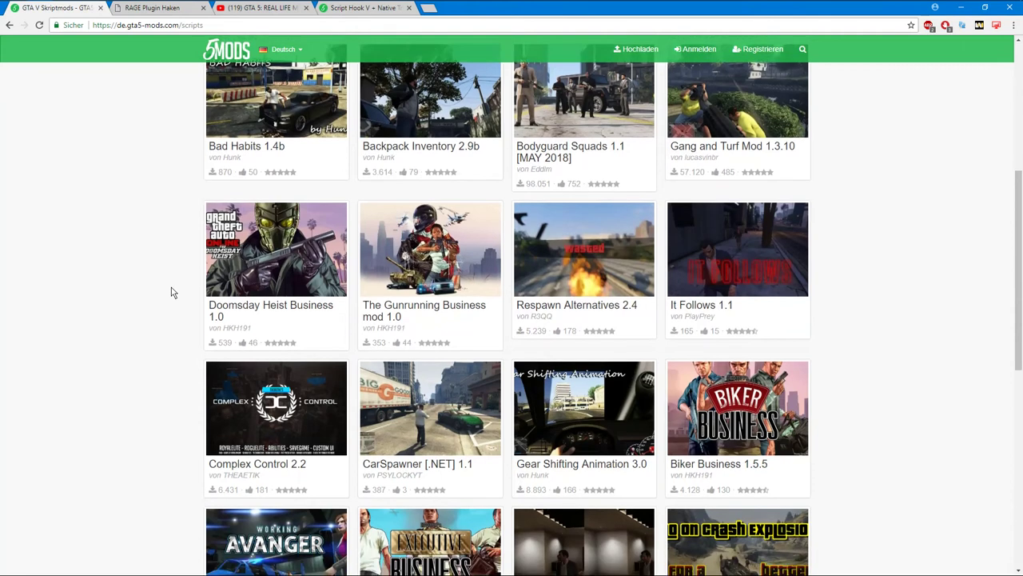
{"action": "scroll", "coordinate": [171, 290], "scroll_direction": "down", "scroll_amount": 1}
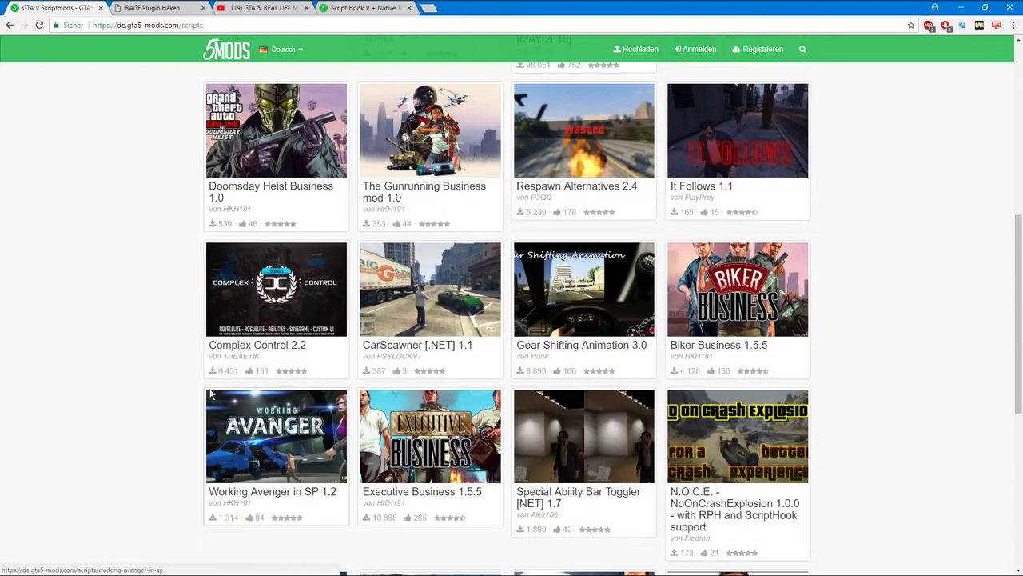
{"action": "scroll", "coordinate": [211, 393], "scroll_direction": "down", "scroll_amount": 3}
{"action": "scroll", "coordinate": [210, 393], "scroll_direction": "down", "scroll_amount": 2}
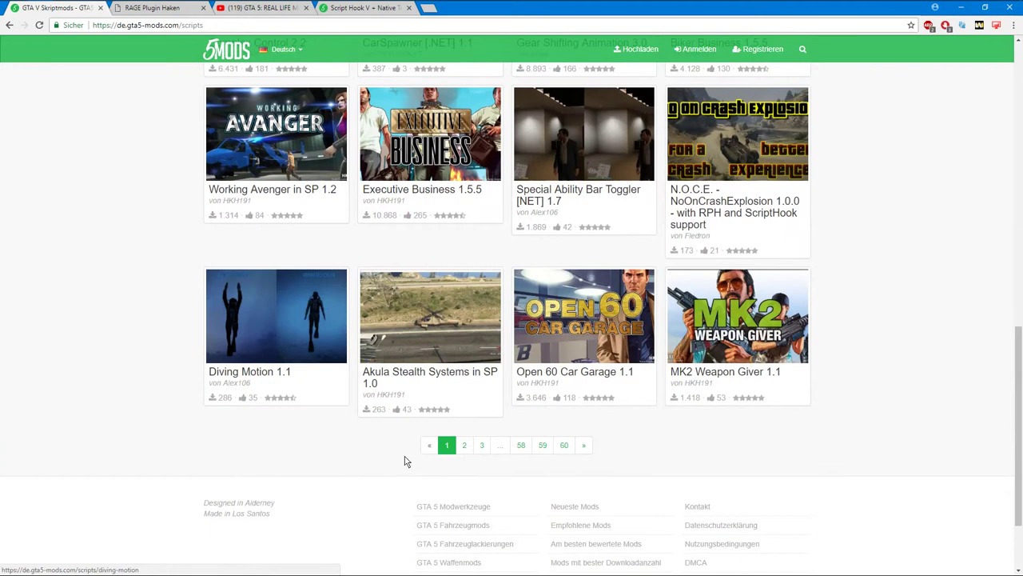
{"action": "left_click", "coordinate": [473, 448]}
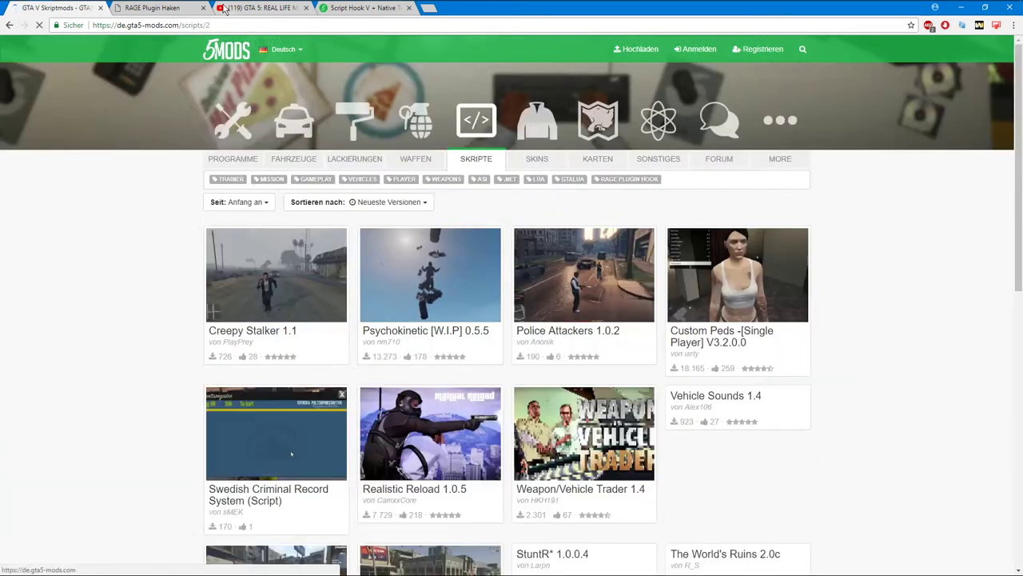
Close the RAGE Plugin Hook, YouTube and Script Hook V pages, keeping only the script mods listing
{"action": "left_click", "coordinate": [180, 8]}
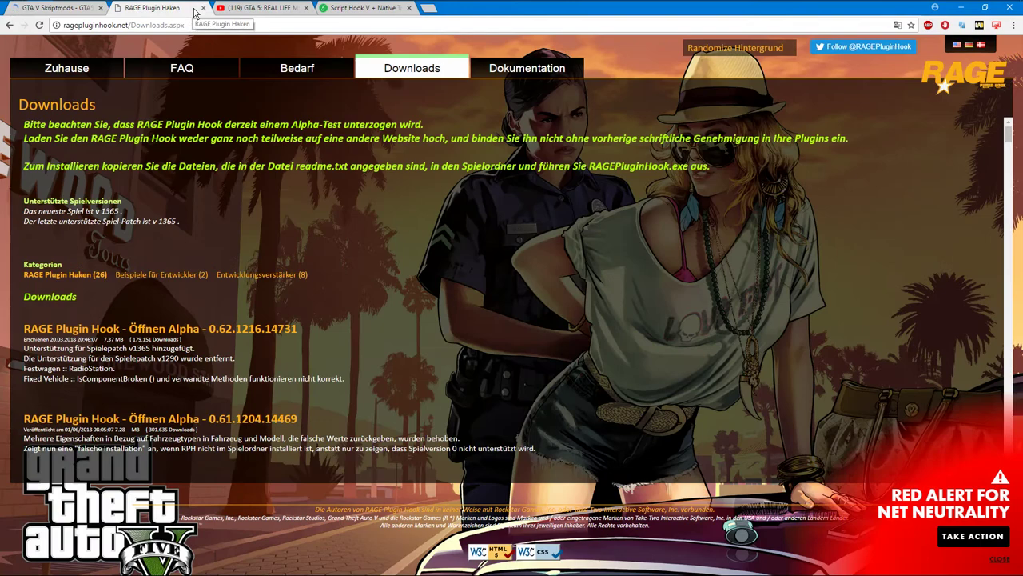
{"action": "left_click", "coordinate": [203, 8]}
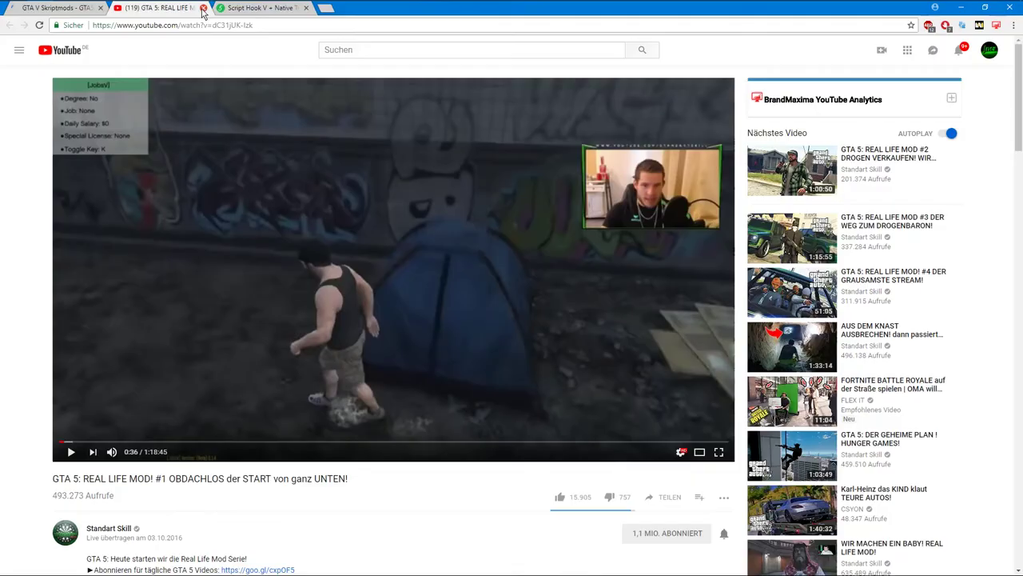
{"action": "left_click", "coordinate": [203, 9]}
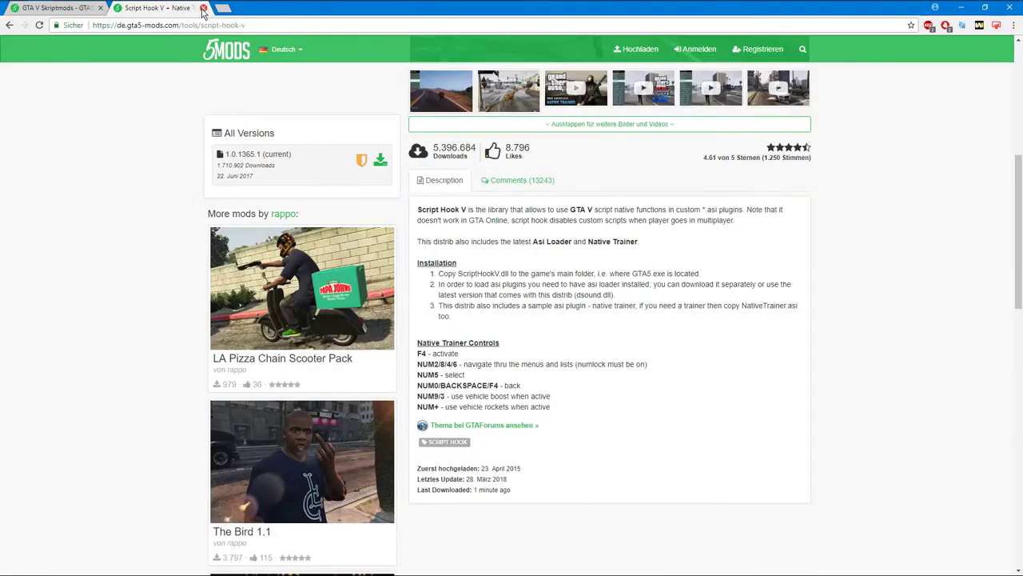
{"action": "left_click", "coordinate": [203, 9]}
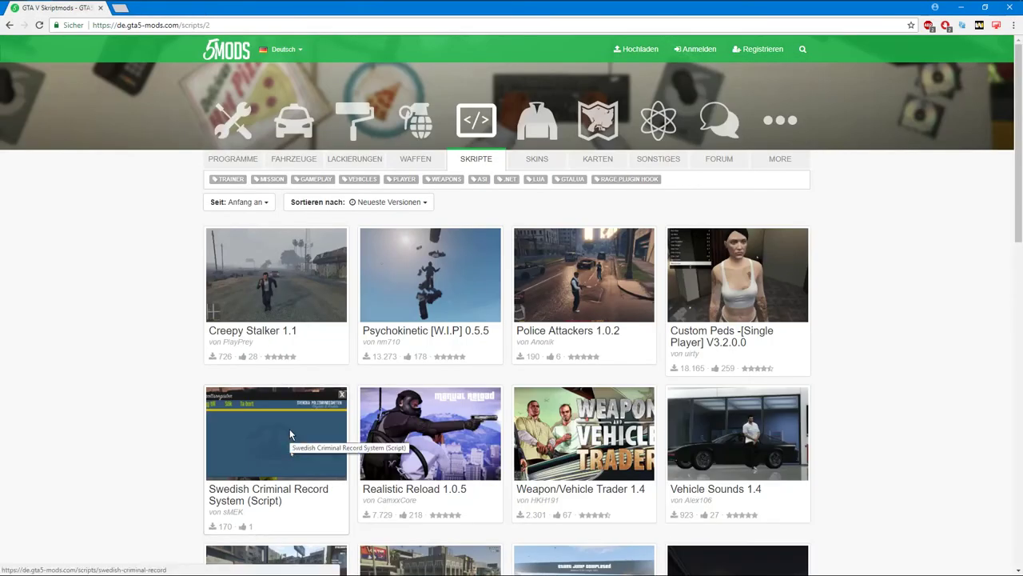
Open the Custom Peds -[Single Player] mod from the listing and enlarge one of its preview images
{"action": "scroll", "coordinate": [109, 267], "scroll_direction": "down", "scroll_amount": 1}
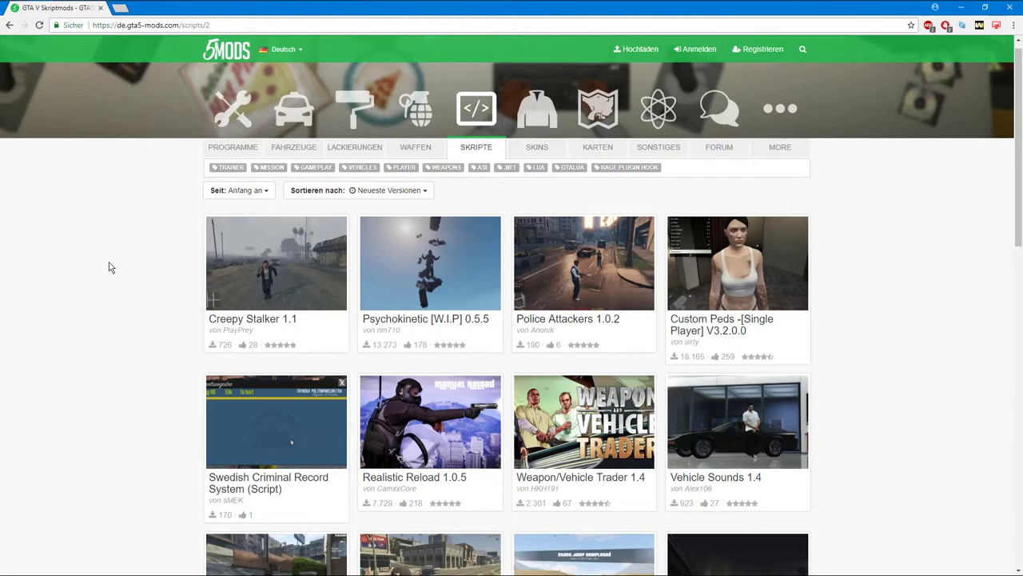
{"action": "scroll", "coordinate": [113, 323], "scroll_direction": "down", "scroll_amount": 1}
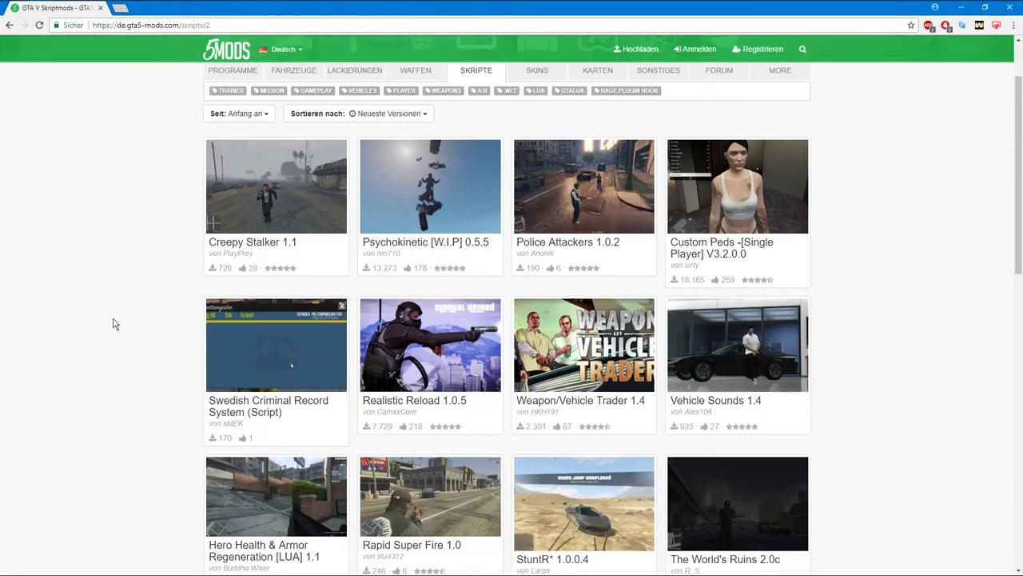
{"action": "left_click", "coordinate": [701, 215]}
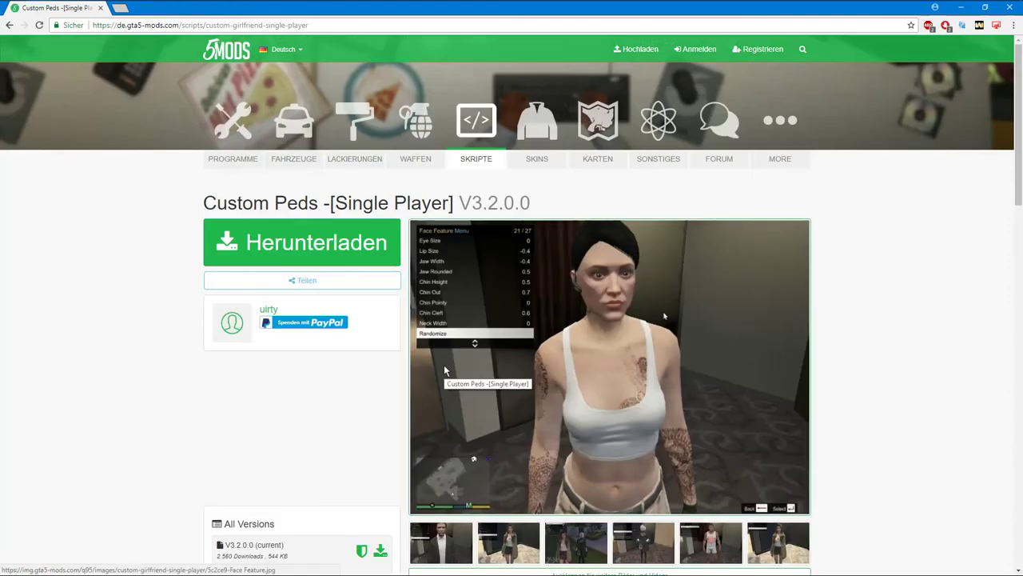
{"action": "scroll", "coordinate": [445, 371], "scroll_direction": "down", "scroll_amount": 1}
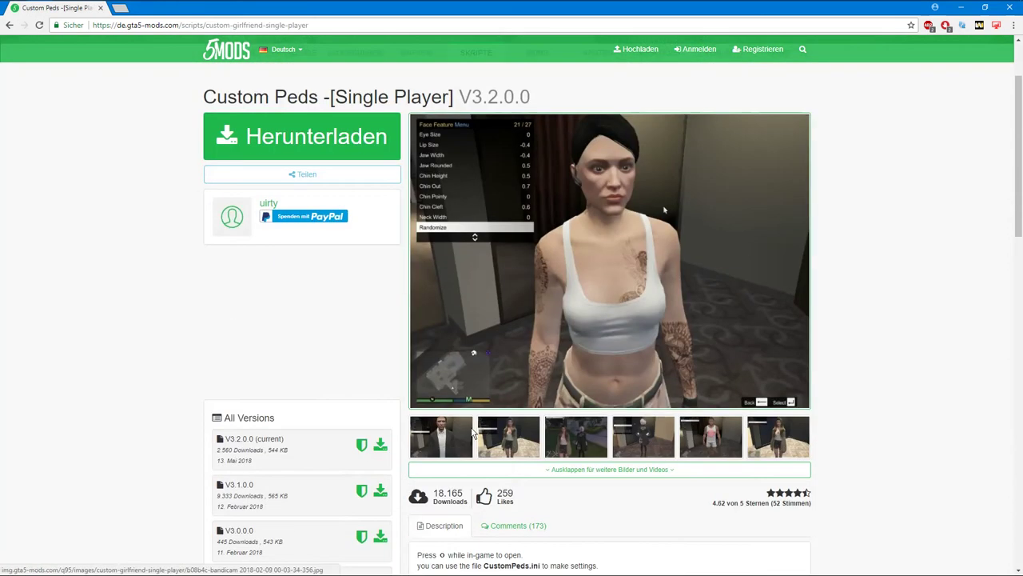
{"action": "left_click", "coordinate": [527, 434]}
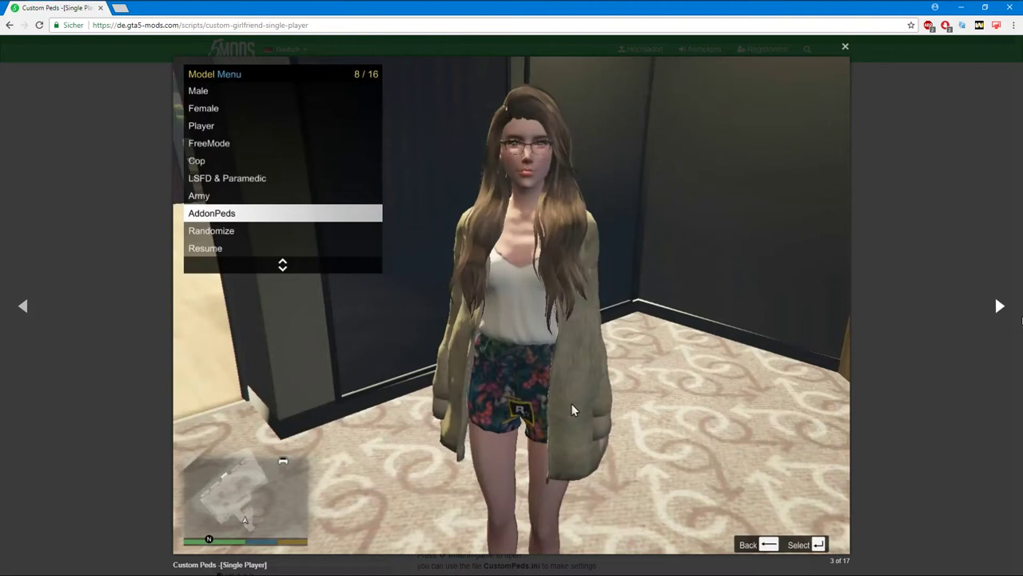
Page through the remaining Custom Peds preview images, close the enlarged view and return to the script mods listing
{"action": "left_click", "coordinate": [1005, 317]}
{"action": "left_click", "coordinate": [1000, 320]}
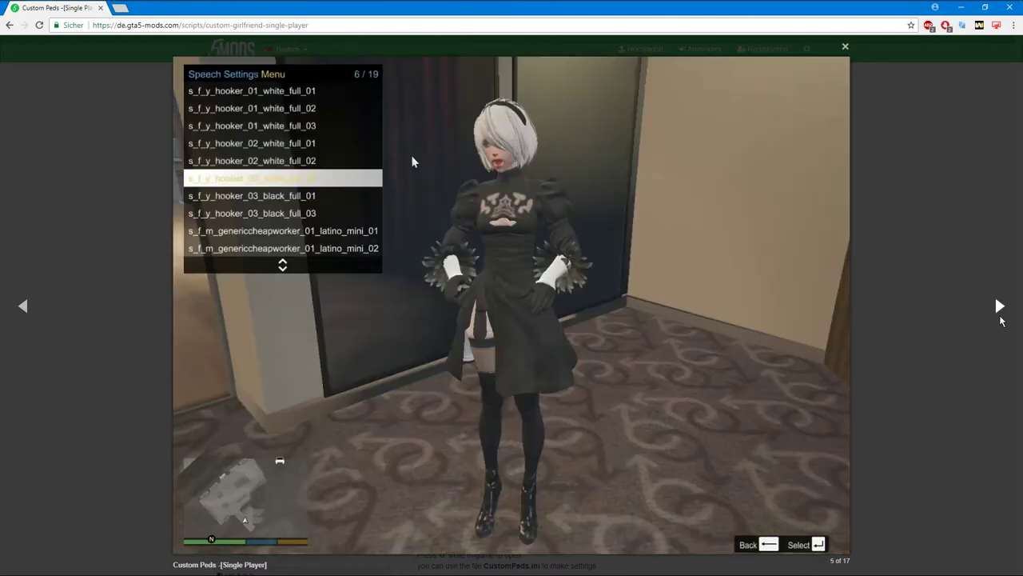
{"action": "left_click", "coordinate": [1001, 319]}
{"action": "left_click", "coordinate": [1001, 320]}
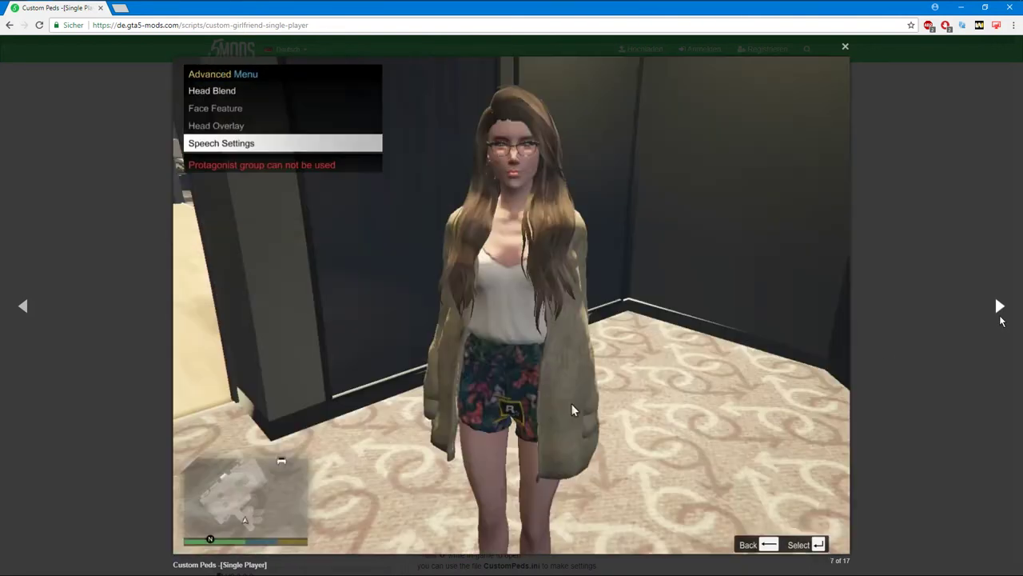
{"action": "left_click", "coordinate": [1000, 320]}
{"action": "key", "text": "Escape"}
{"action": "key", "text": "alt+Left"}
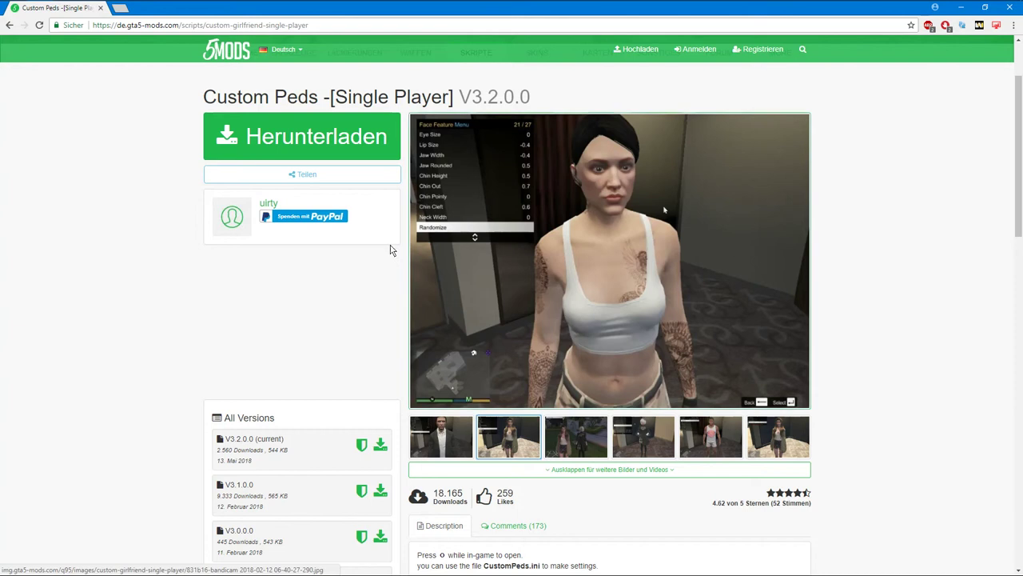
Open the Seatbelt + Seat Shuffle + GPS radar in specific vehicle mod from the second page of script mods
{"action": "scroll", "coordinate": [238, 375], "scroll_direction": "down", "scroll_amount": 2}
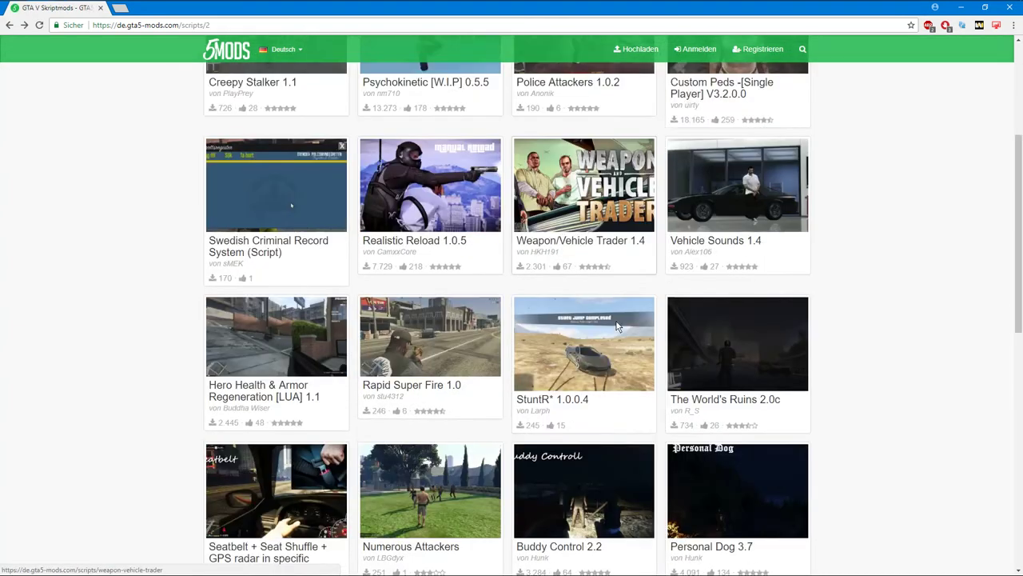
{"action": "scroll", "coordinate": [238, 375], "scroll_direction": "down", "scroll_amount": 2}
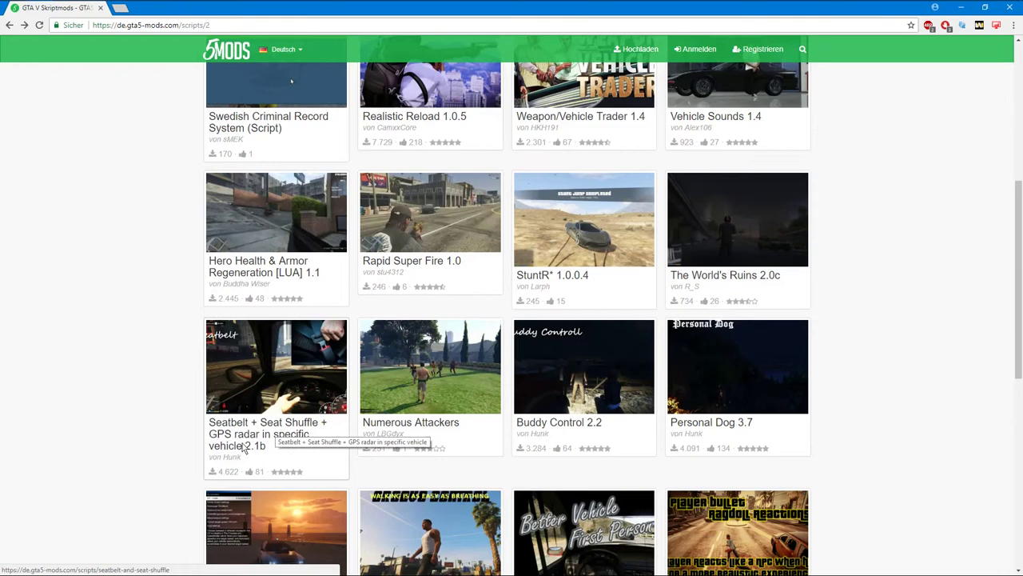
{"action": "left_click", "coordinate": [298, 372]}
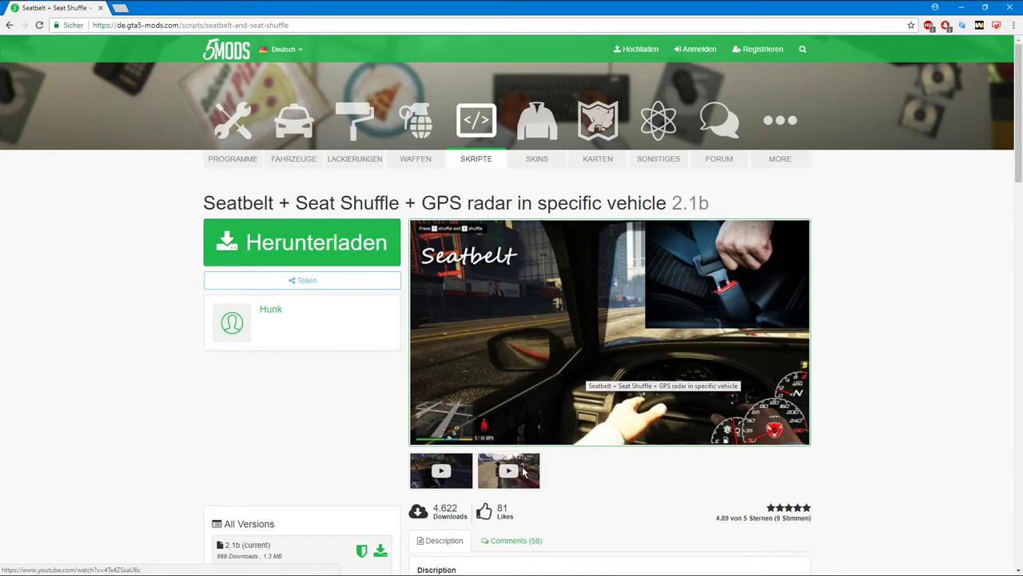
Play the seatbelt mod's first preview video, skip ahead to several scenes and close the video
{"action": "left_click", "coordinate": [461, 475]}
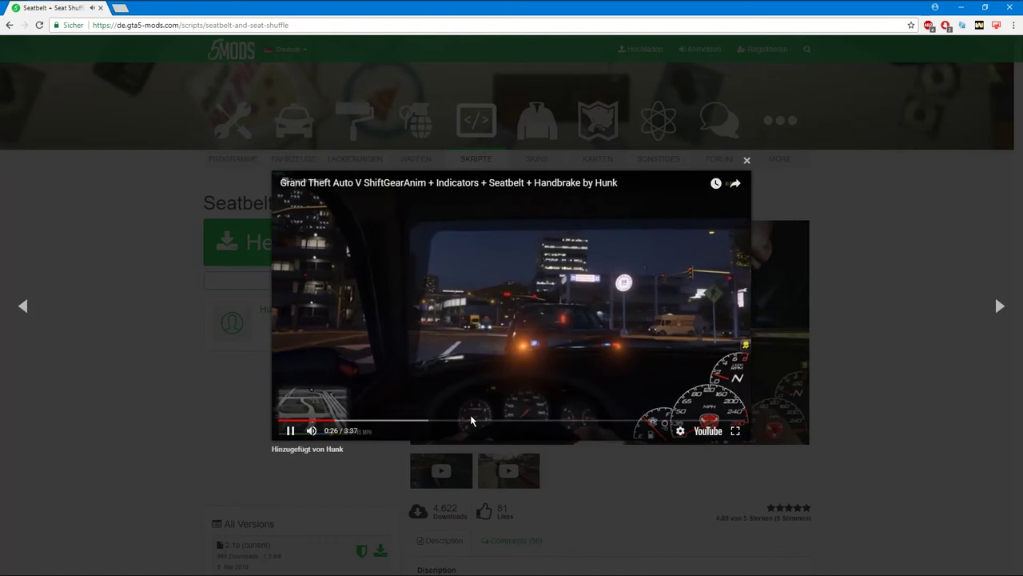
{"action": "left_click", "coordinate": [425, 420]}
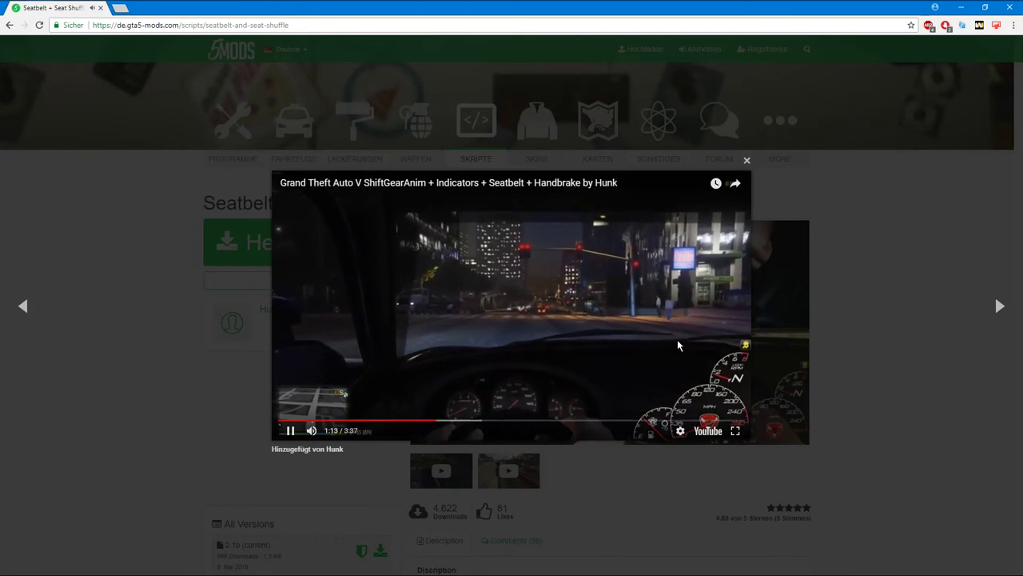
{"action": "left_click", "coordinate": [479, 418]}
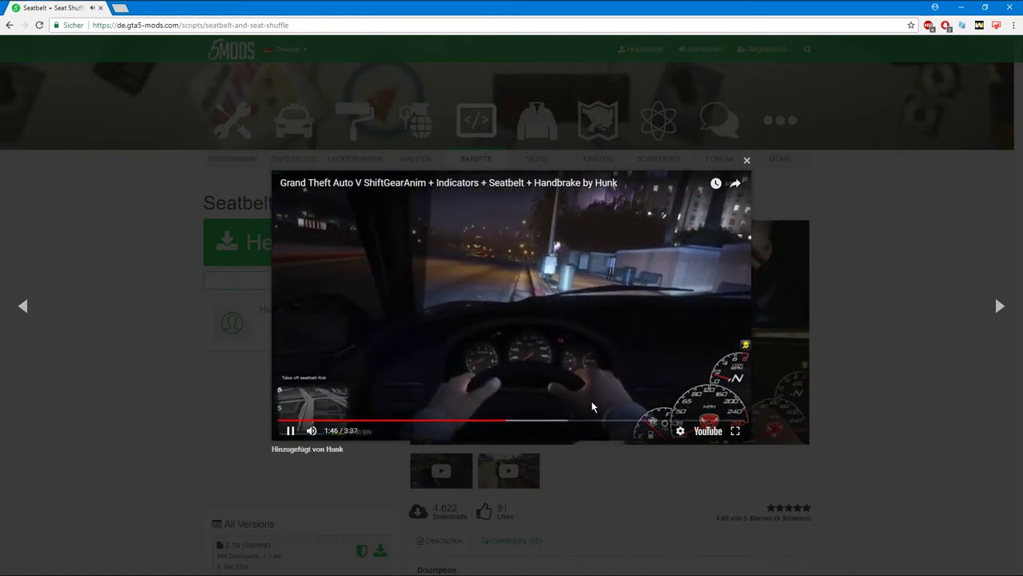
{"action": "left_click", "coordinate": [557, 420]}
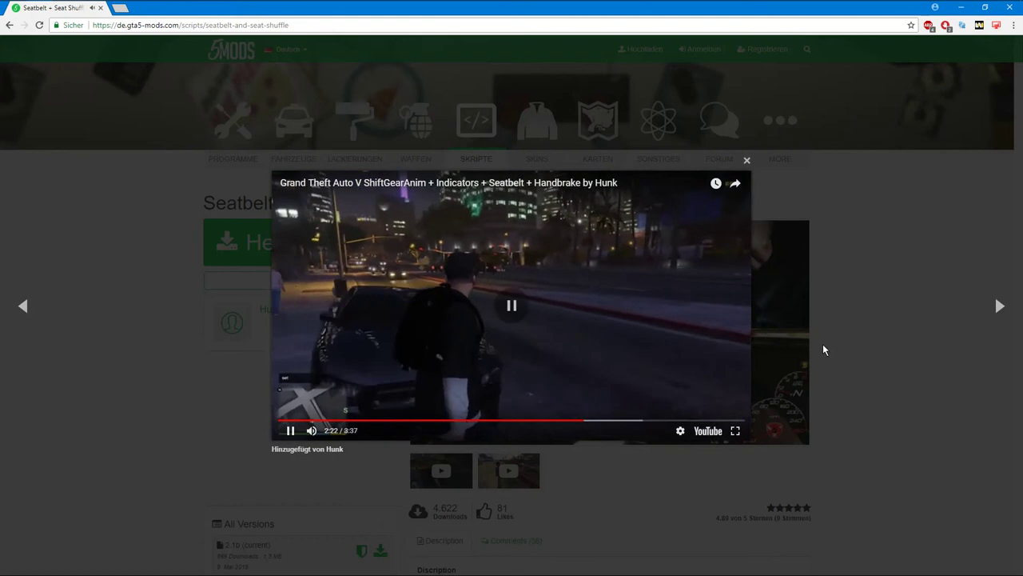
{"action": "left_click", "coordinate": [913, 334]}
Read the seatbelt mod's description, requirements, controls and changelog, and open the same author's Indicators 2.1b mod
{"action": "scroll", "coordinate": [912, 336], "scroll_direction": "down", "scroll_amount": 4}
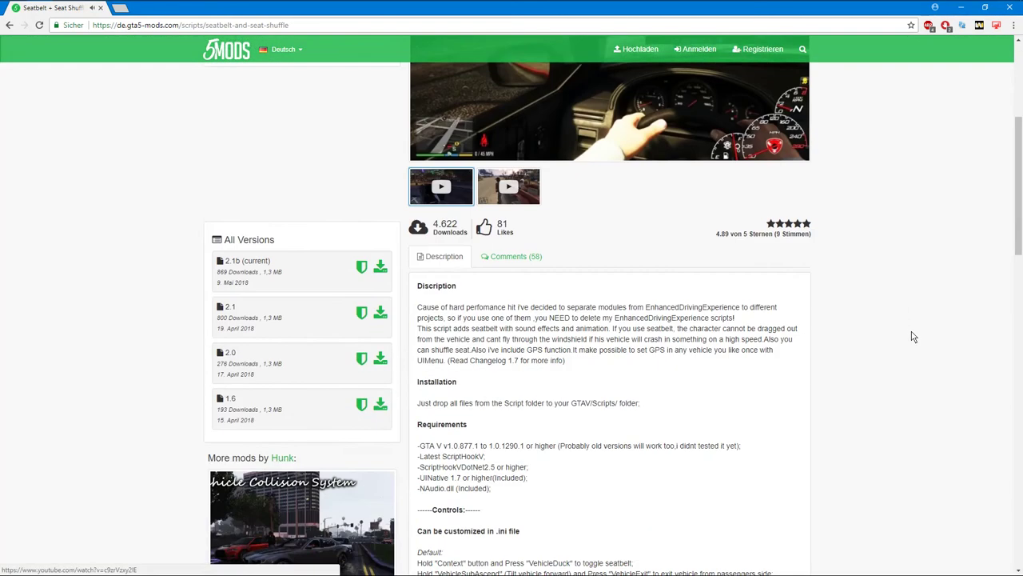
{"action": "scroll", "coordinate": [913, 336], "scroll_direction": "down", "scroll_amount": 3}
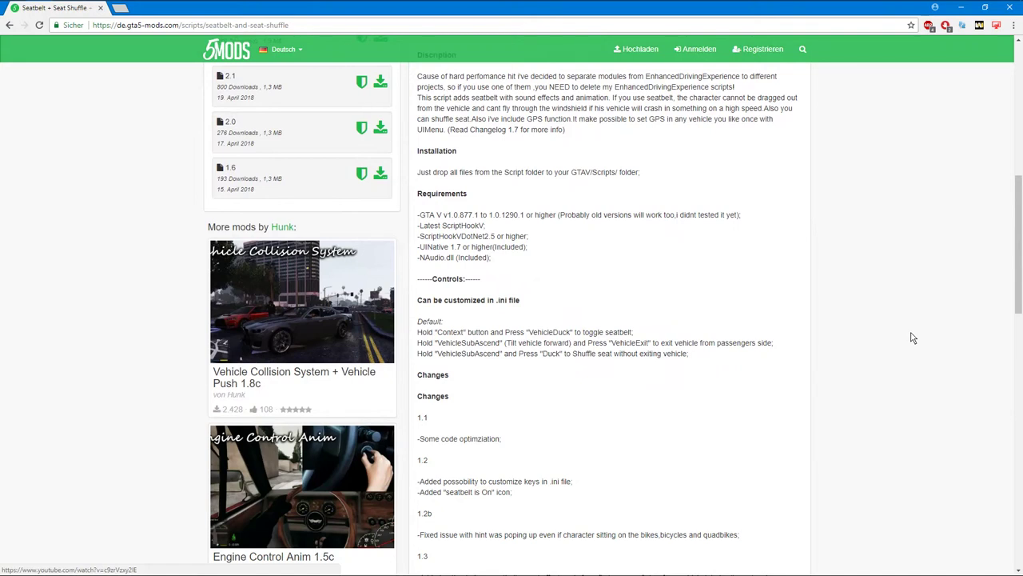
{"action": "scroll", "coordinate": [913, 337], "scroll_direction": "down", "scroll_amount": 4}
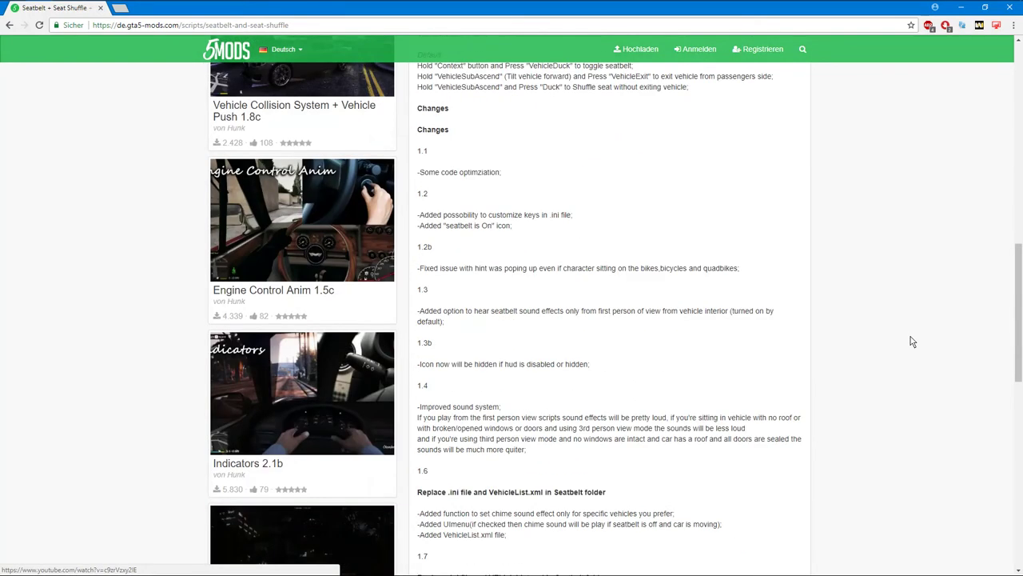
{"action": "scroll", "coordinate": [912, 341], "scroll_direction": "down", "scroll_amount": 2}
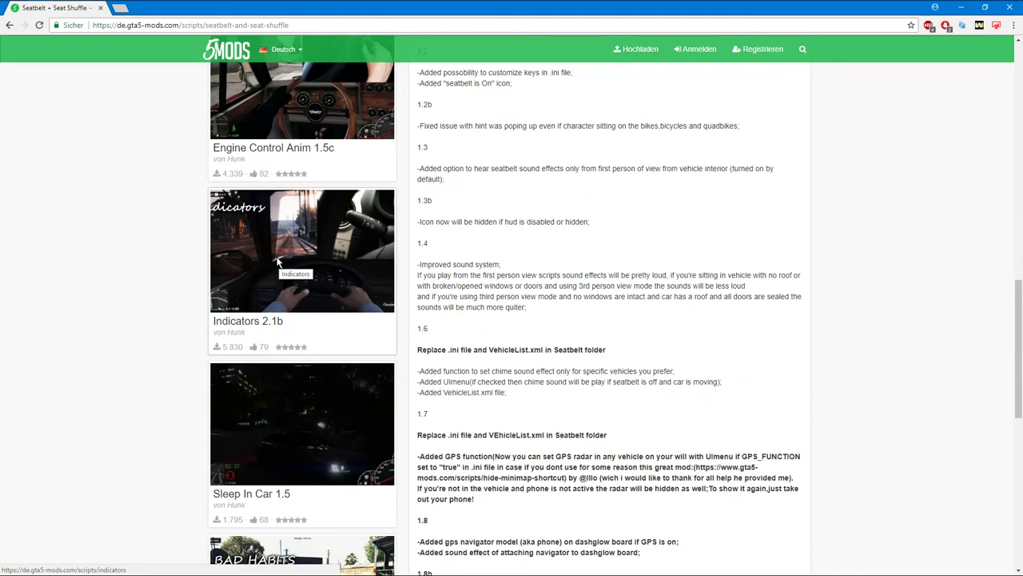
{"action": "scroll", "coordinate": [277, 261], "scroll_direction": "down", "scroll_amount": 4}
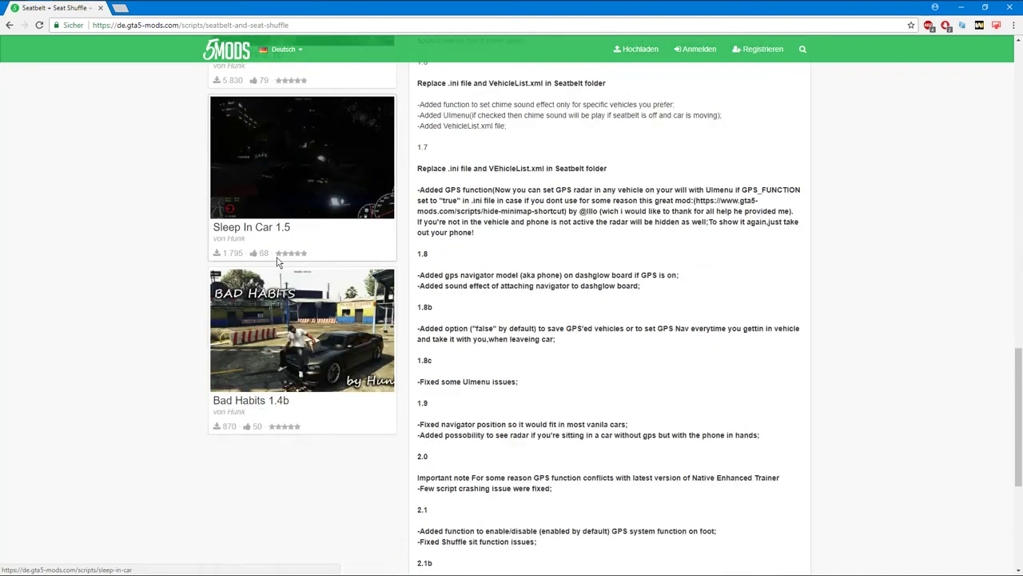
{"action": "scroll", "coordinate": [277, 261], "scroll_direction": "up", "scroll_amount": 3}
{"action": "left_click", "coordinate": [298, 214]}
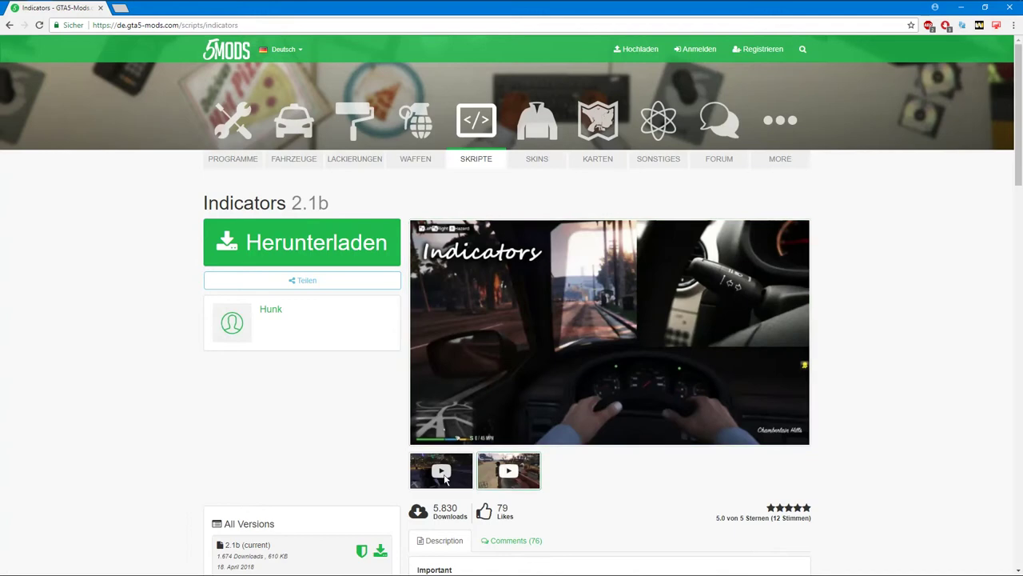
Play the two preview videos of the Indicators mod one after the other and close the player
{"action": "left_click", "coordinate": [412, 475]}
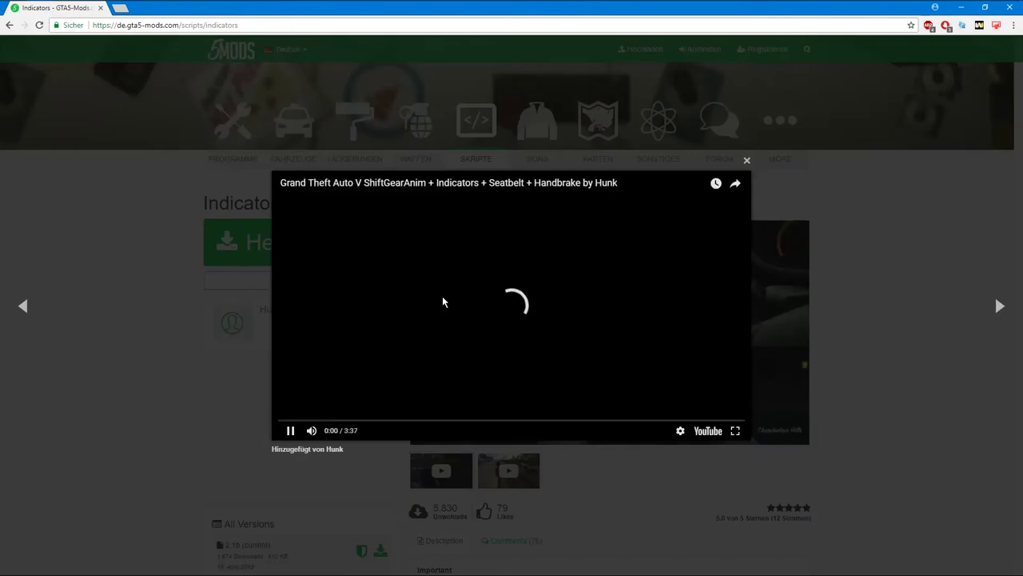
{"action": "left_click", "coordinate": [68, 352]}
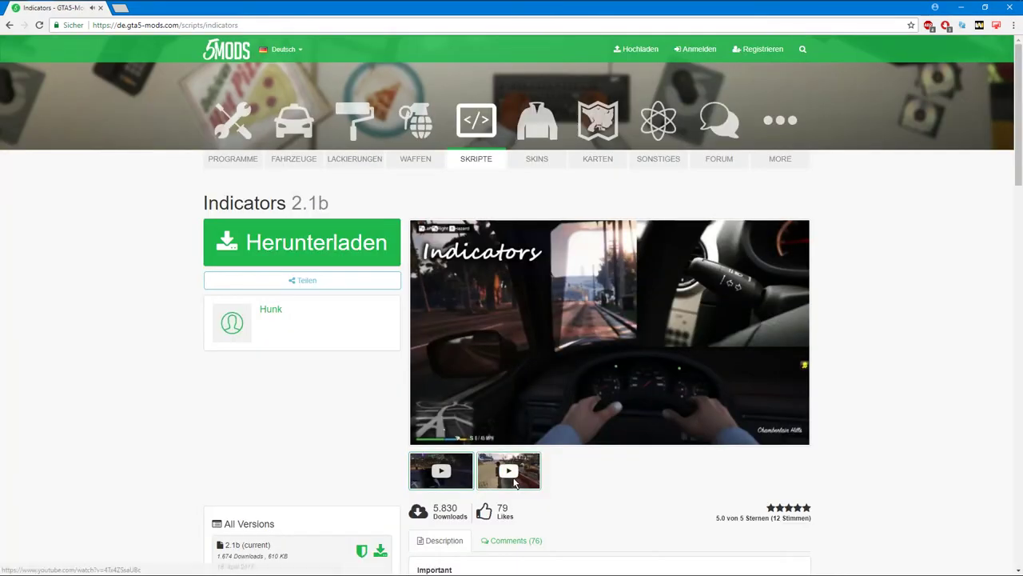
{"action": "left_click", "coordinate": [509, 470]}
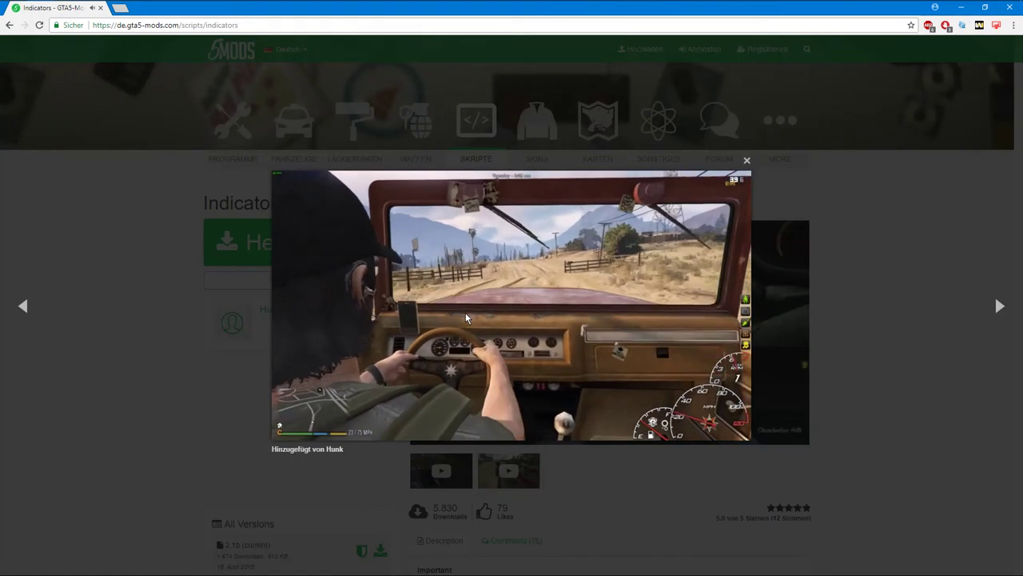
{"action": "mouse_move", "coordinate": [477, 290]}
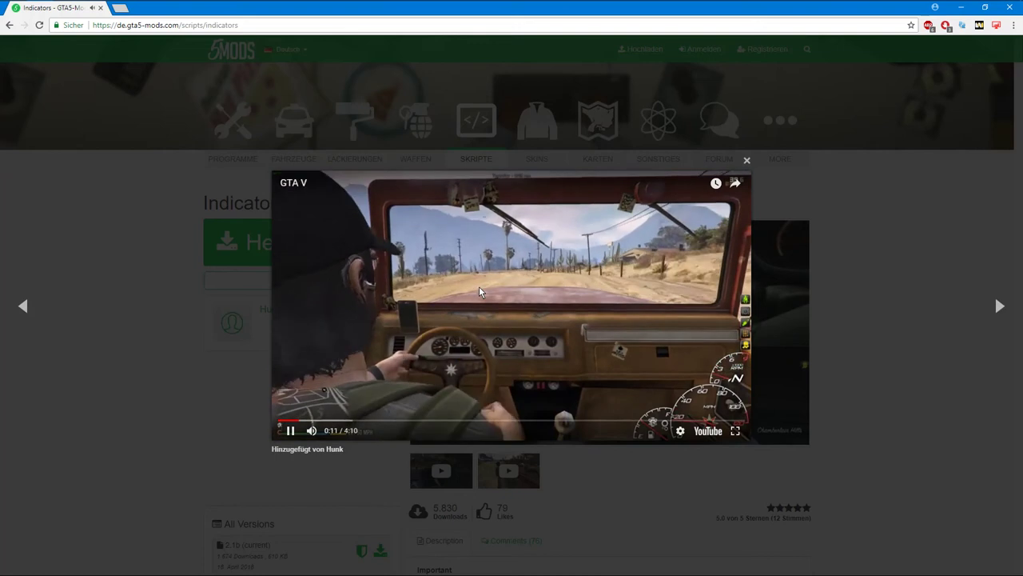
{"action": "left_click", "coordinate": [204, 391]}
Read the Indicators mod's installation, requirements and changelog, and open the same author's Enhanced Driving Experience 3.7b mod
{"action": "scroll", "coordinate": [580, 442], "scroll_direction": "down", "scroll_amount": 7}
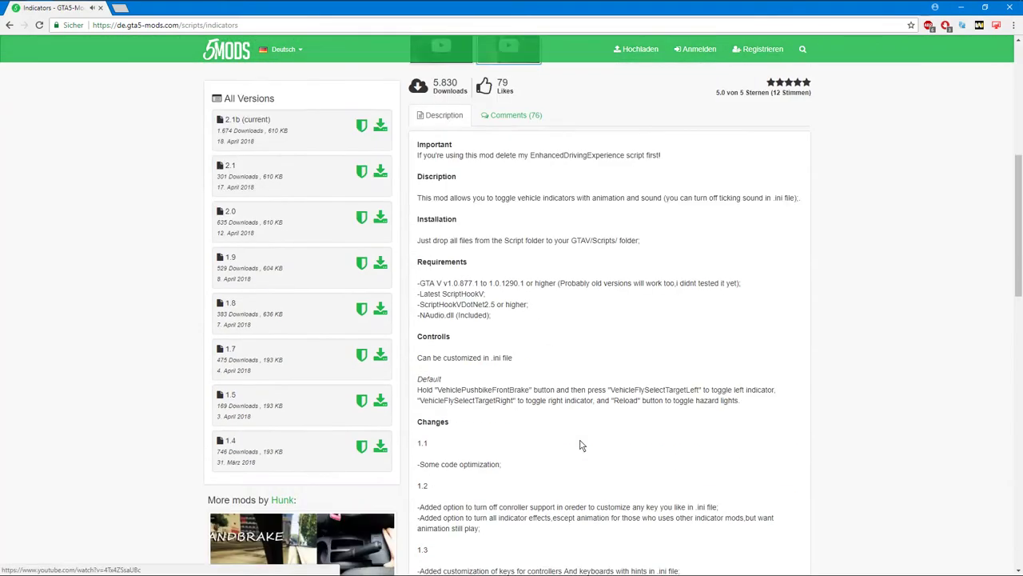
{"action": "scroll", "coordinate": [581, 445], "scroll_direction": "down", "scroll_amount": 6}
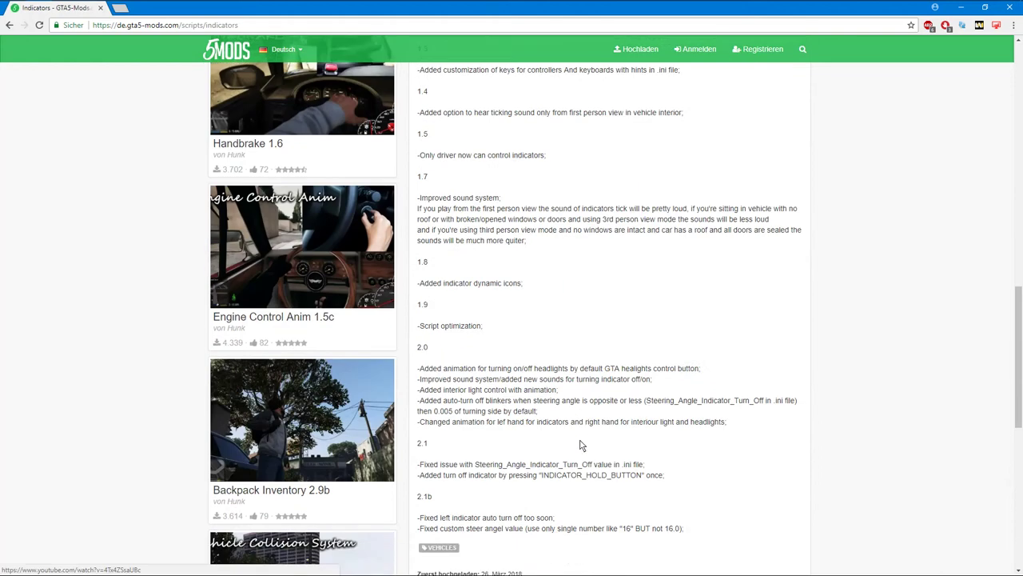
{"action": "scroll", "coordinate": [259, 277], "scroll_direction": "down", "scroll_amount": 5}
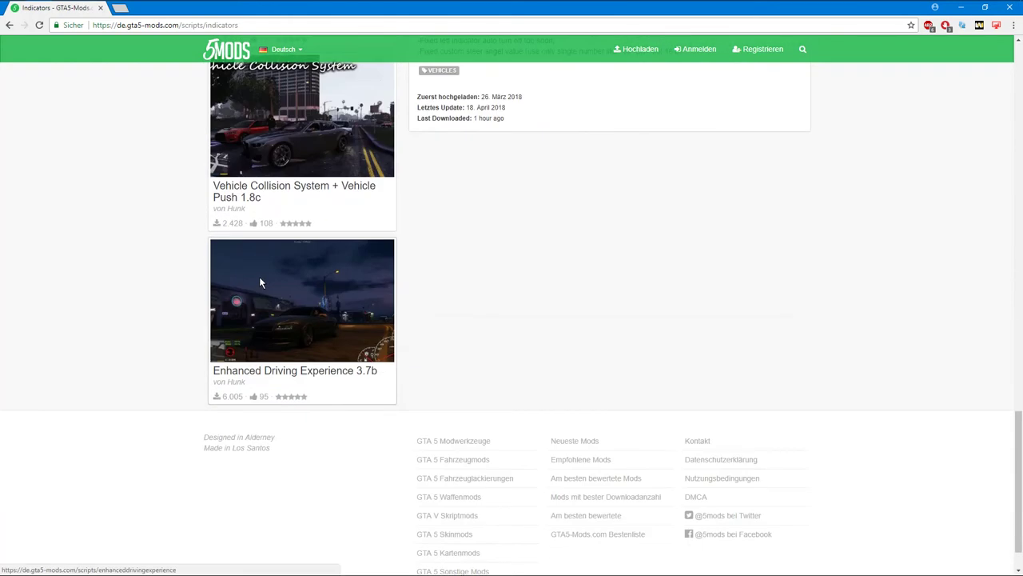
{"action": "left_click", "coordinate": [260, 281]}
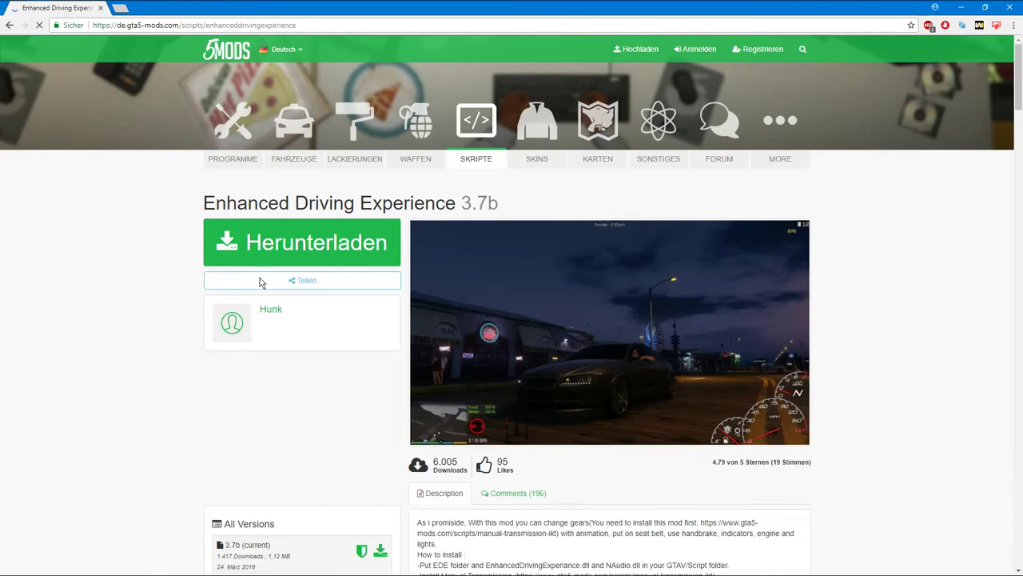
Examine the enlarged Enhanced Driving Experience preview image, then the mod's installation notes, controls and changelog
{"action": "left_click", "coordinate": [467, 344]}
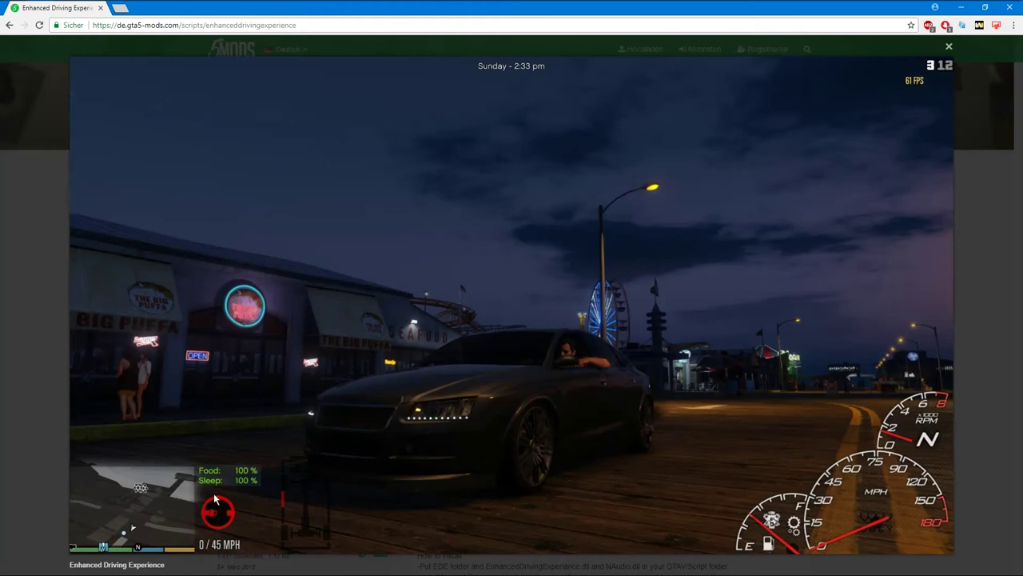
{"action": "left_click", "coordinate": [2, 394]}
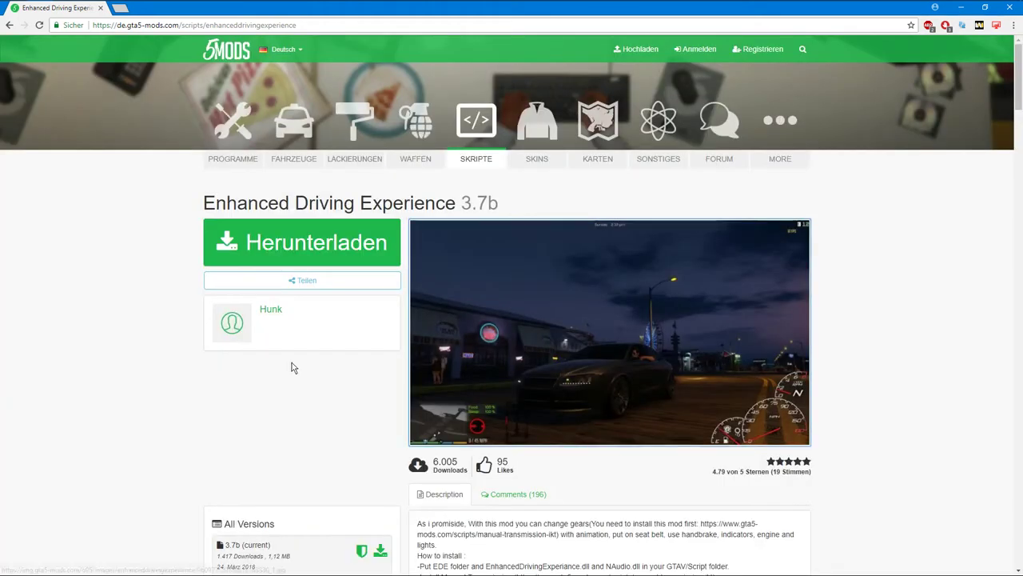
{"action": "scroll", "coordinate": [292, 362], "scroll_direction": "down", "scroll_amount": 5}
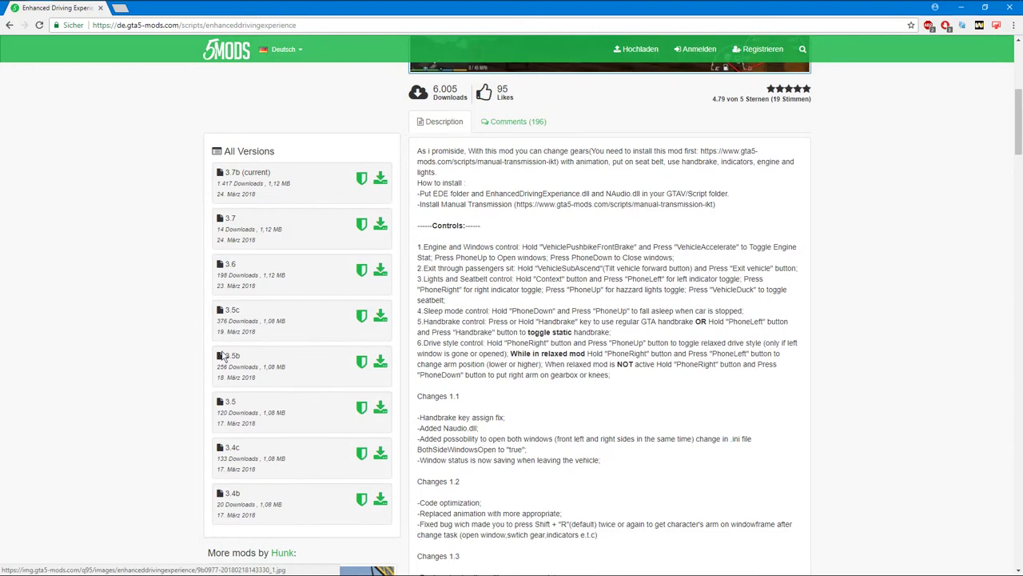
{"action": "scroll", "coordinate": [216, 363], "scroll_direction": "down", "scroll_amount": 7}
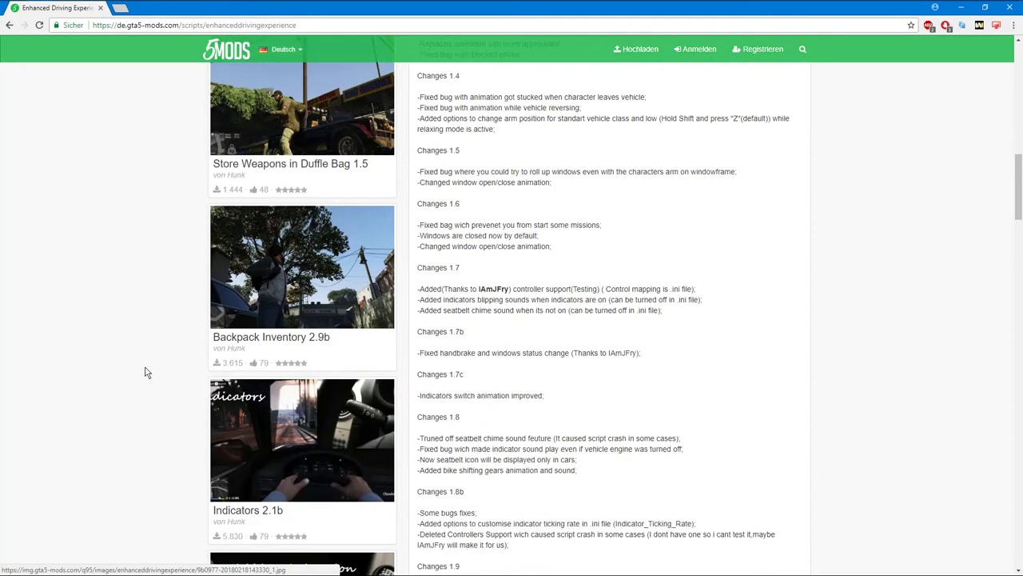
{"action": "scroll", "coordinate": [145, 371], "scroll_direction": "down", "scroll_amount": 6}
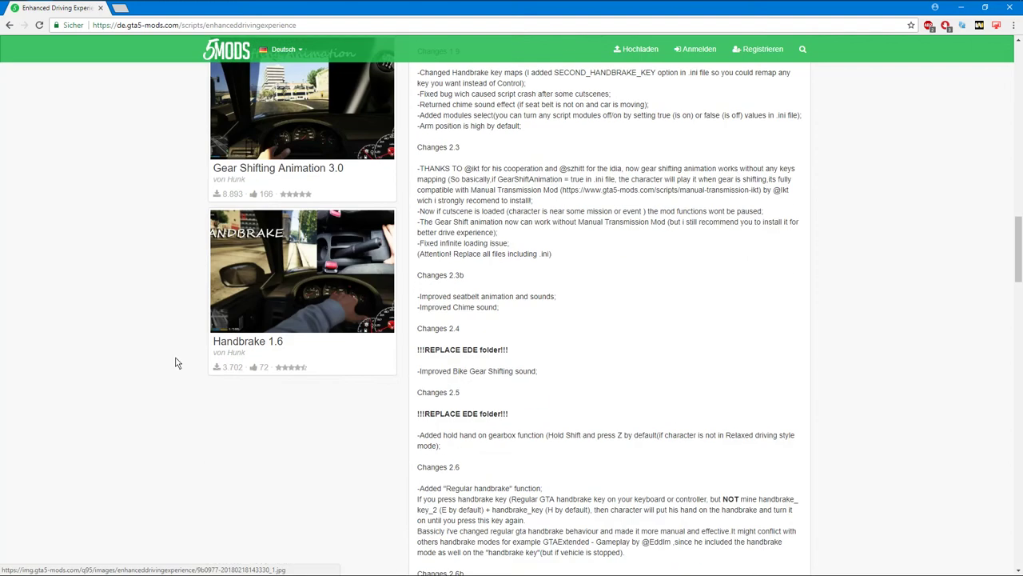
Search GTA5-Mods for "yacht" and browse the resulting mods
{"action": "key", "text": "Home"}
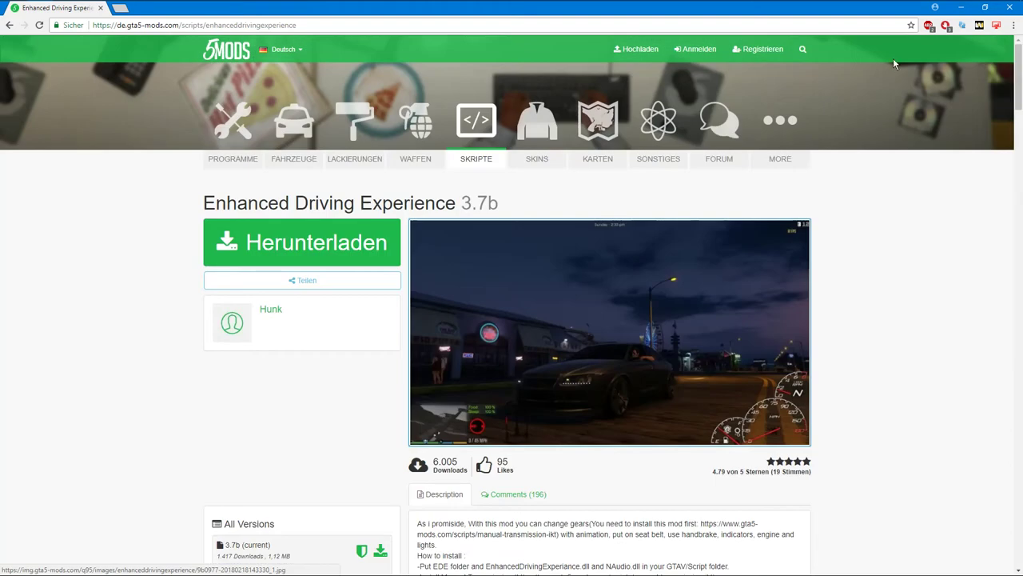
{"action": "left_click", "coordinate": [803, 48]}
{"action": "type", "text": "ya"}
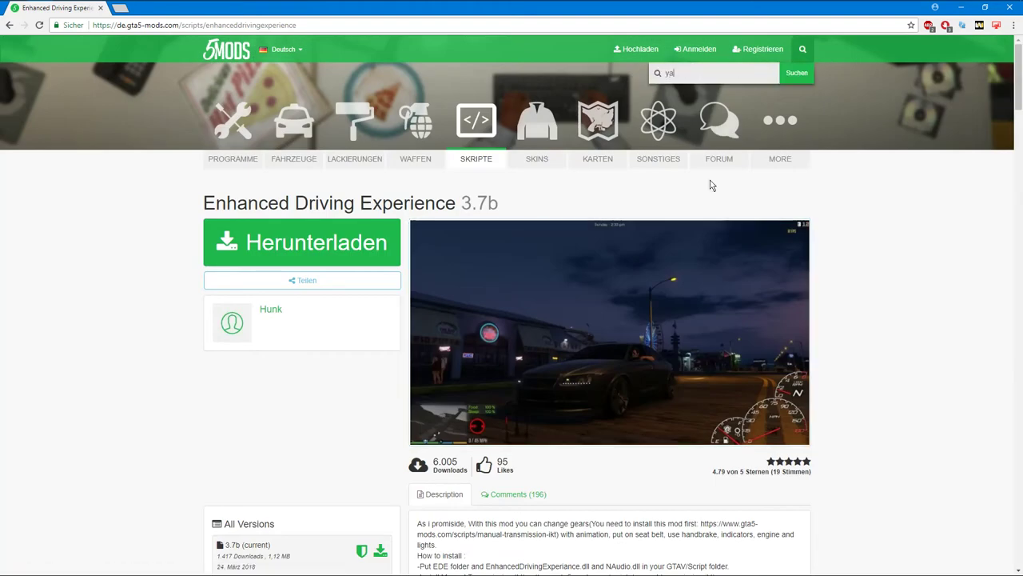
{"action": "type", "text": "cht"}
{"action": "key", "text": "Return"}
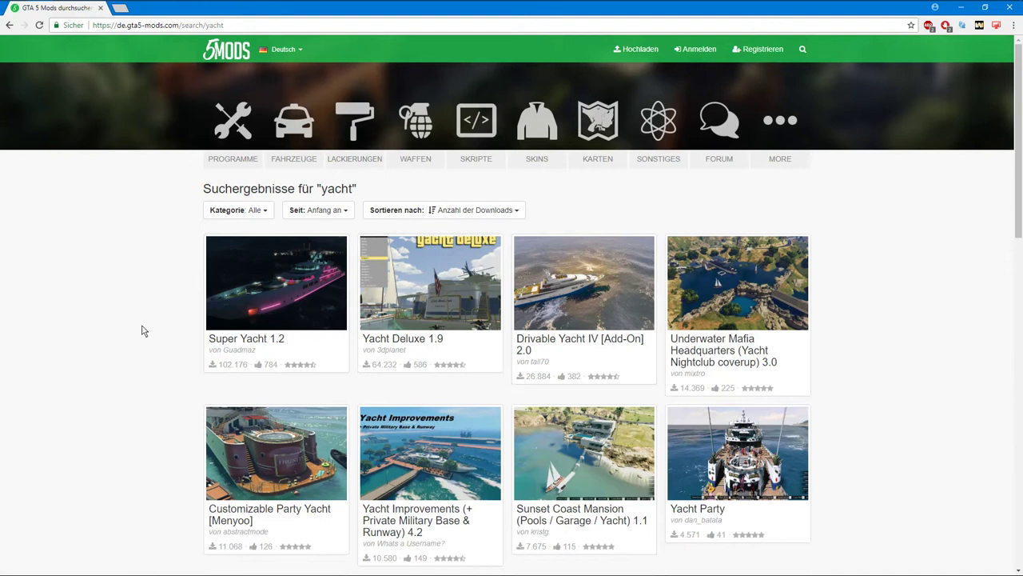
{"action": "scroll", "coordinate": [143, 331], "scroll_direction": "down", "scroll_amount": 3}
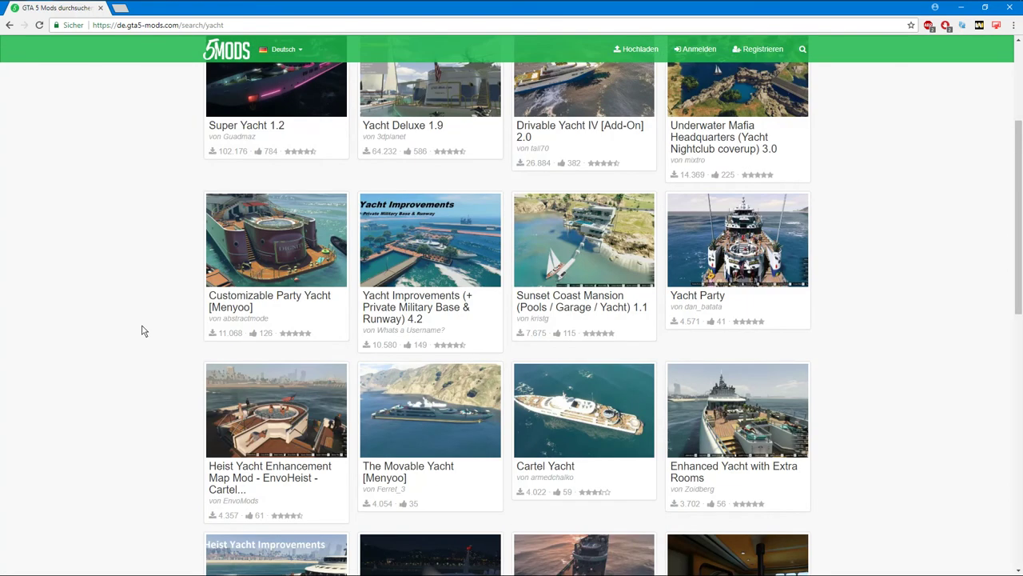
{"action": "scroll", "coordinate": [143, 330], "scroll_direction": "down", "scroll_amount": 2}
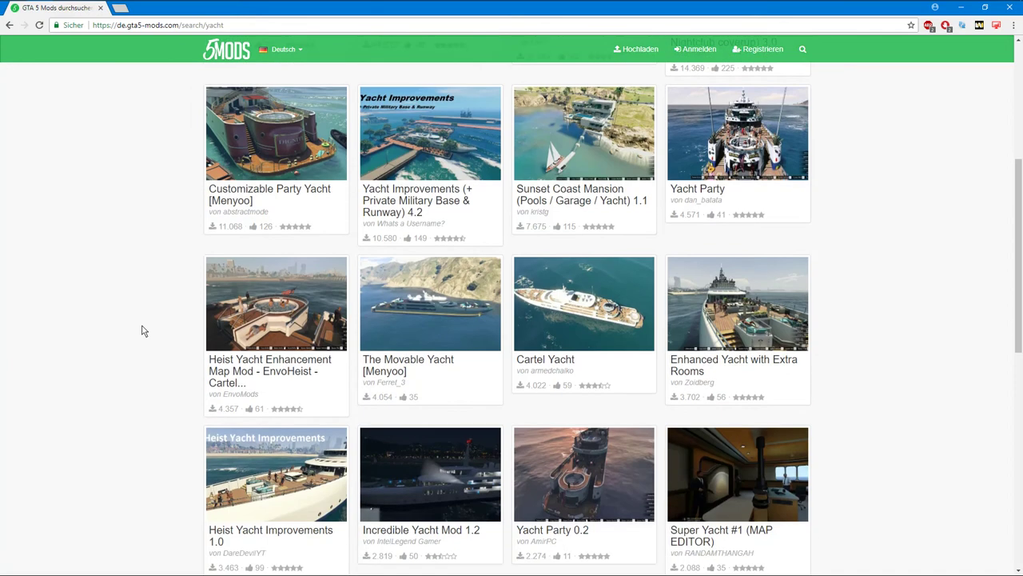
{"action": "scroll", "coordinate": [143, 330], "scroll_direction": "down", "scroll_amount": 2}
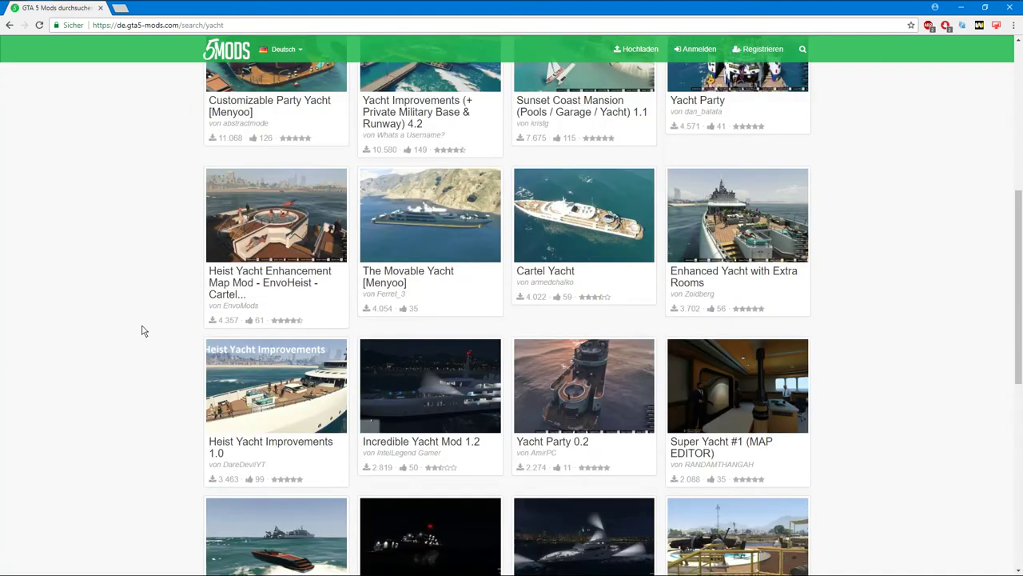
Browse the remaining yacht search results and open the Beach Summer House (Private Jet & Yacht, Bodyguards) mod
{"action": "scroll", "coordinate": [143, 330], "scroll_direction": "down", "scroll_amount": 2}
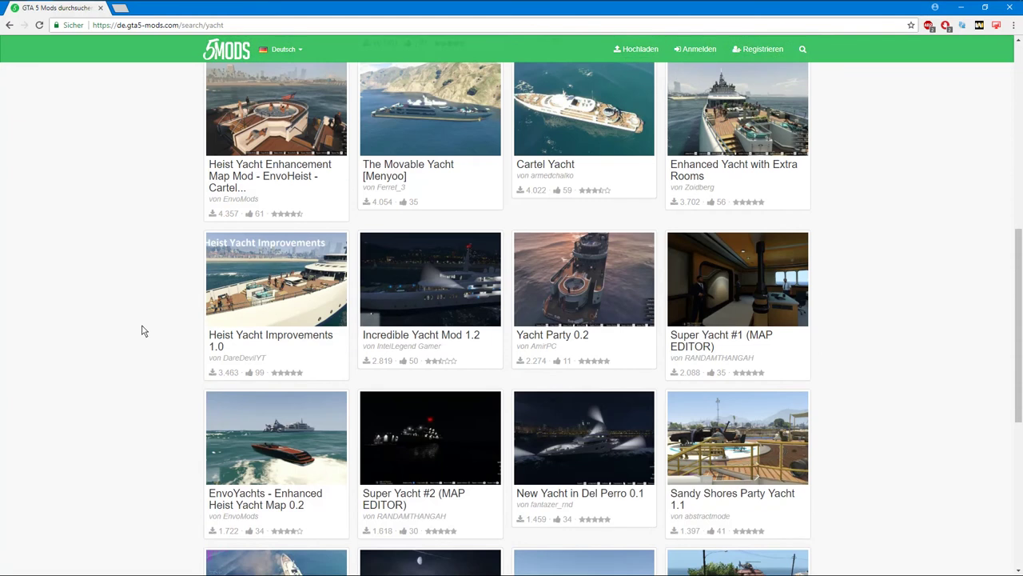
{"action": "scroll", "coordinate": [143, 331], "scroll_direction": "down", "scroll_amount": 1}
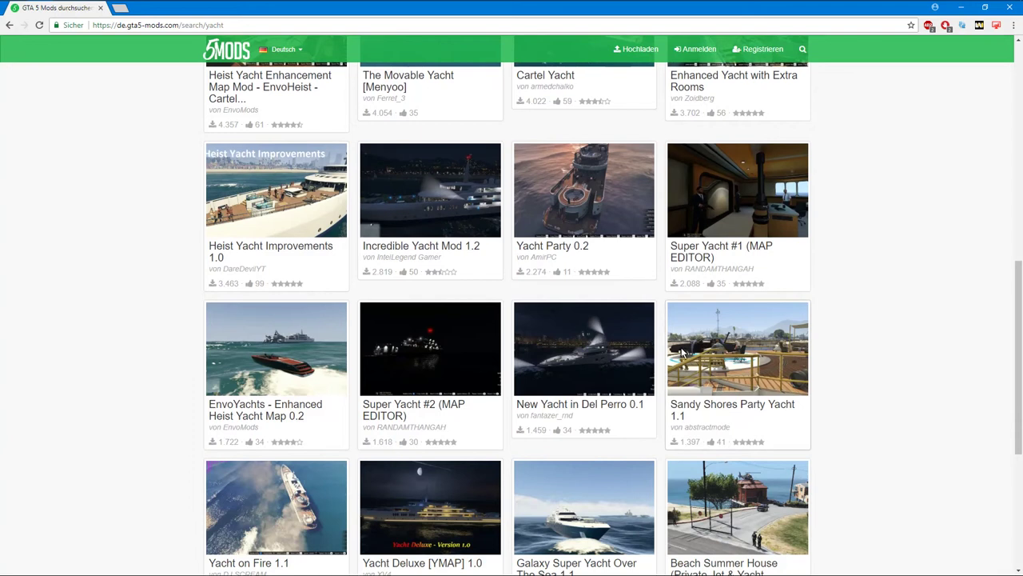
{"action": "scroll", "coordinate": [781, 362], "scroll_direction": "down", "scroll_amount": 1}
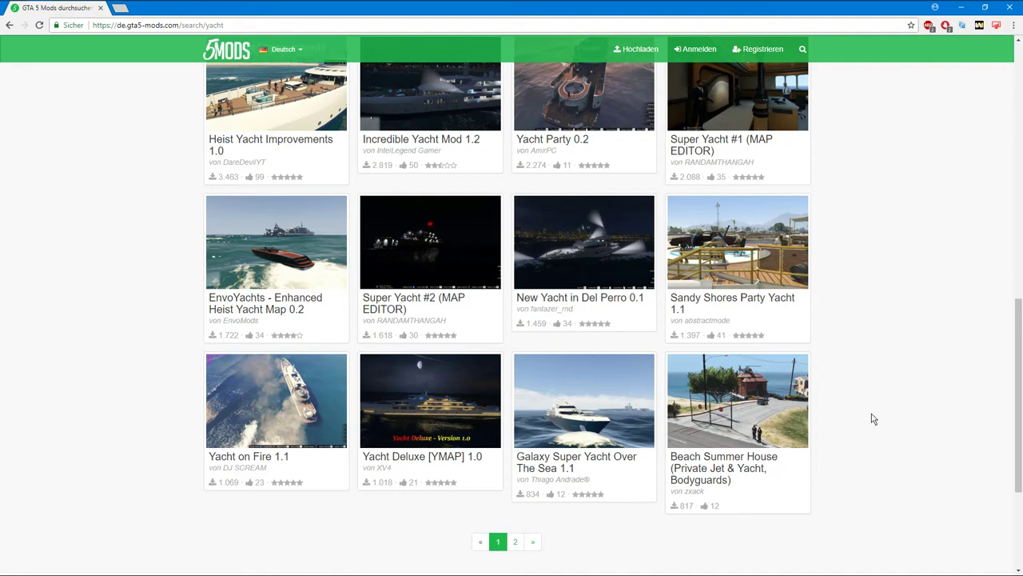
{"action": "left_click", "coordinate": [724, 412]}
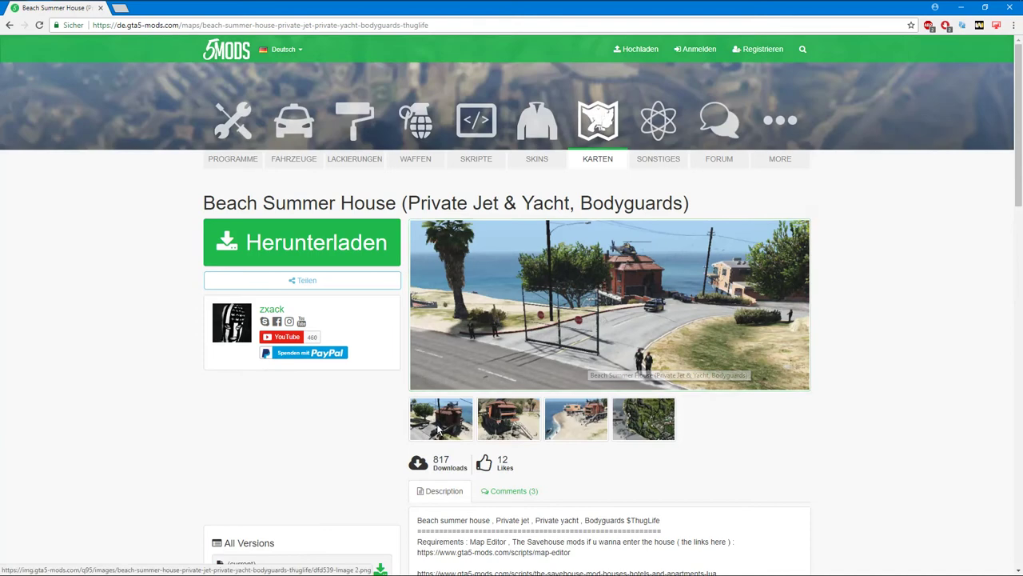
Page through the enlarged preview images of the Beach Summer House mod and close the gallery
{"action": "left_click", "coordinate": [436, 429]}
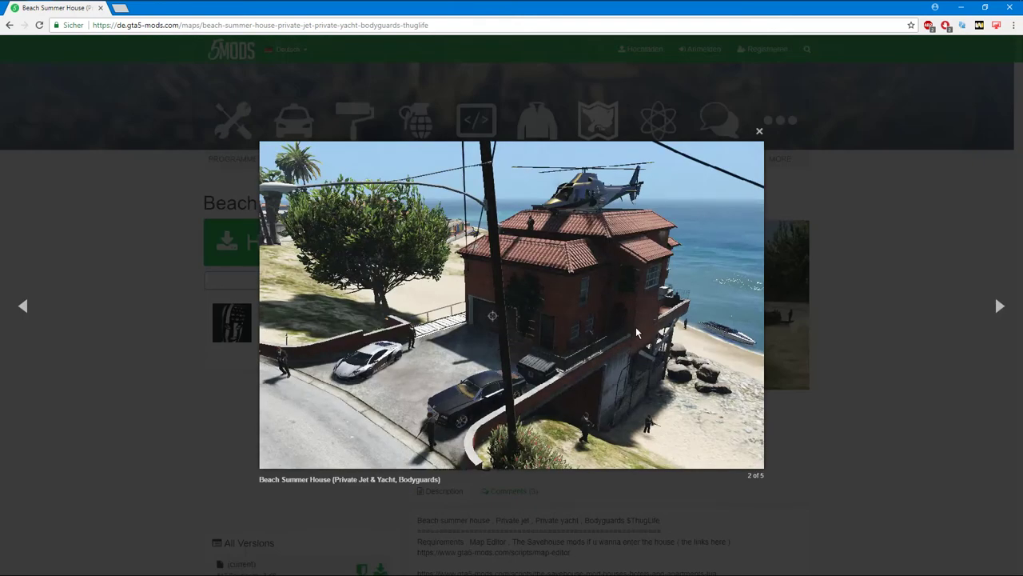
{"action": "left_click", "coordinate": [999, 308]}
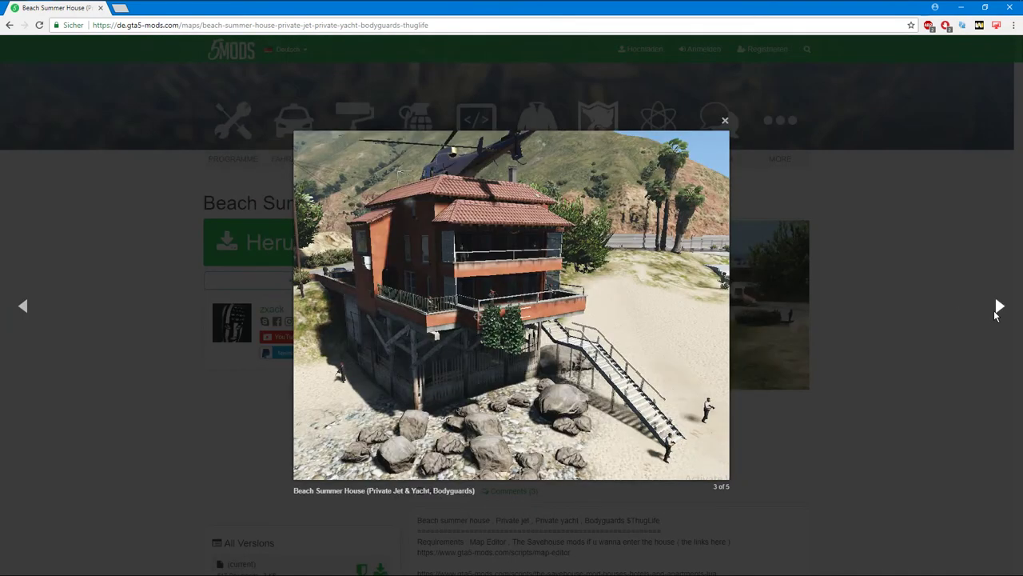
{"action": "left_click", "coordinate": [996, 315]}
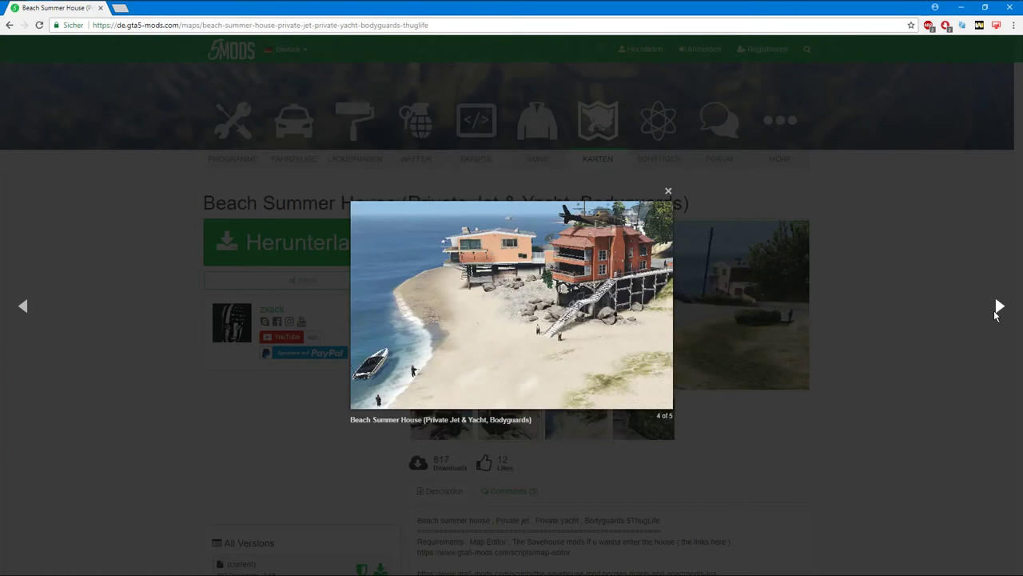
{"action": "left_click", "coordinate": [996, 315]}
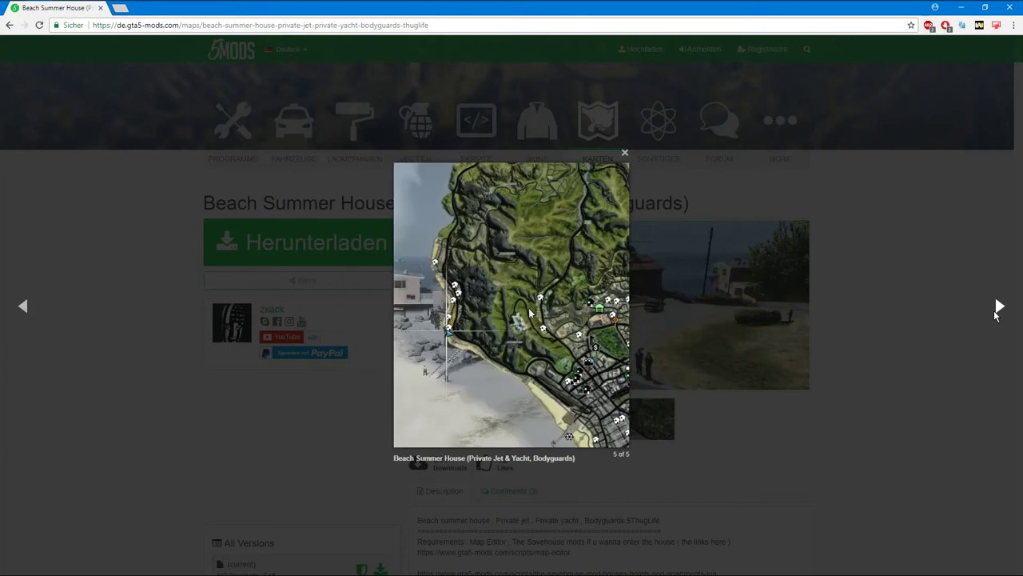
{"action": "left_click", "coordinate": [996, 314]}
{"action": "left_click", "coordinate": [996, 314]}
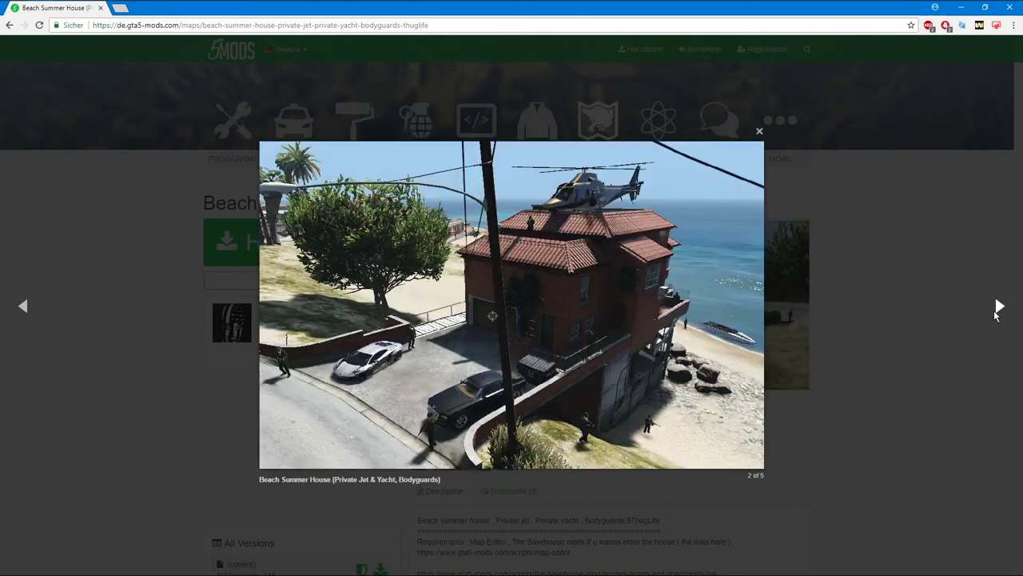
{"action": "left_click", "coordinate": [928, 398]}
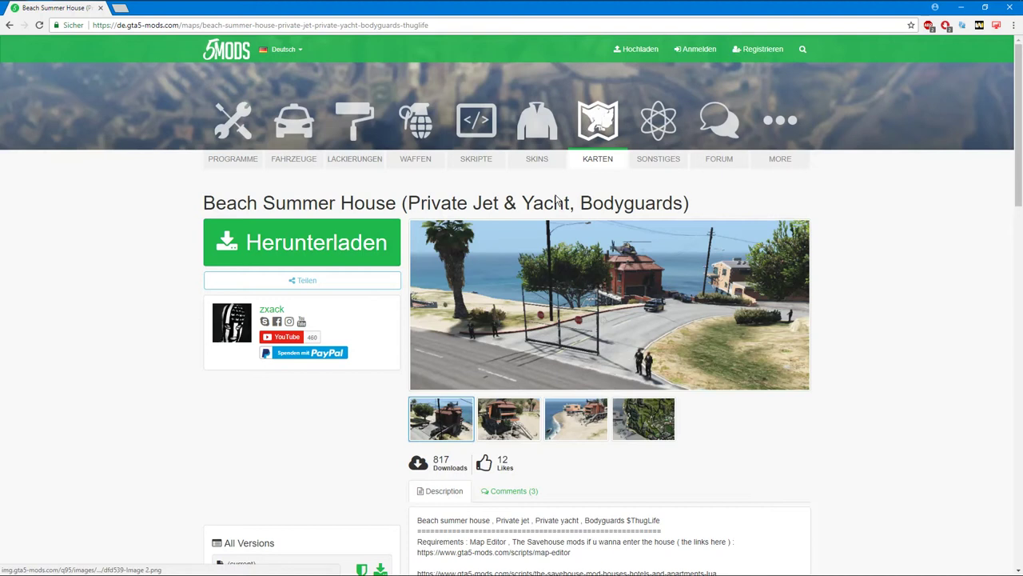
Download the Beach Summer House mod and read its requirements, installation and location notes
{"action": "left_click", "coordinate": [335, 241]}
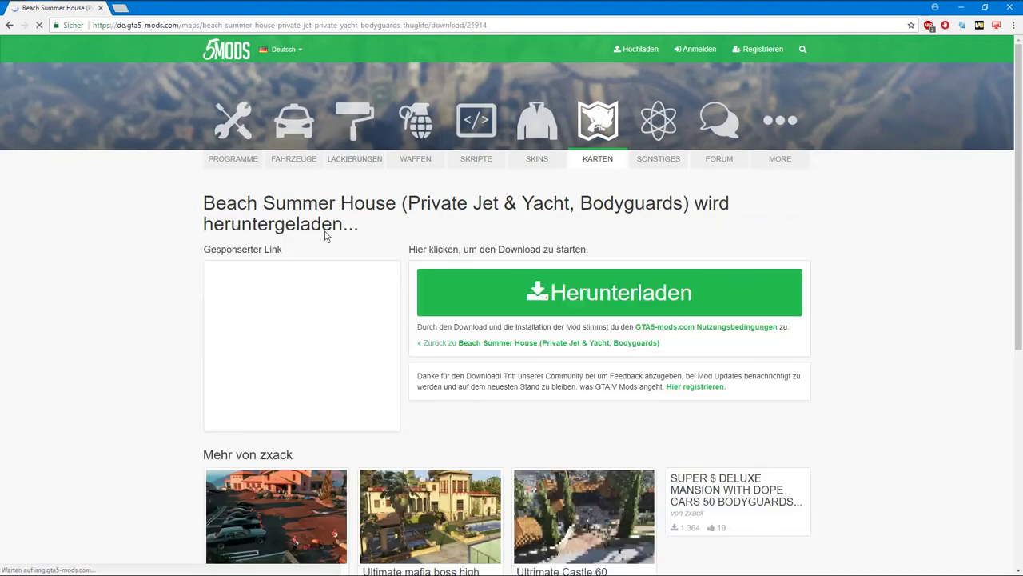
{"action": "left_click", "coordinate": [569, 303]}
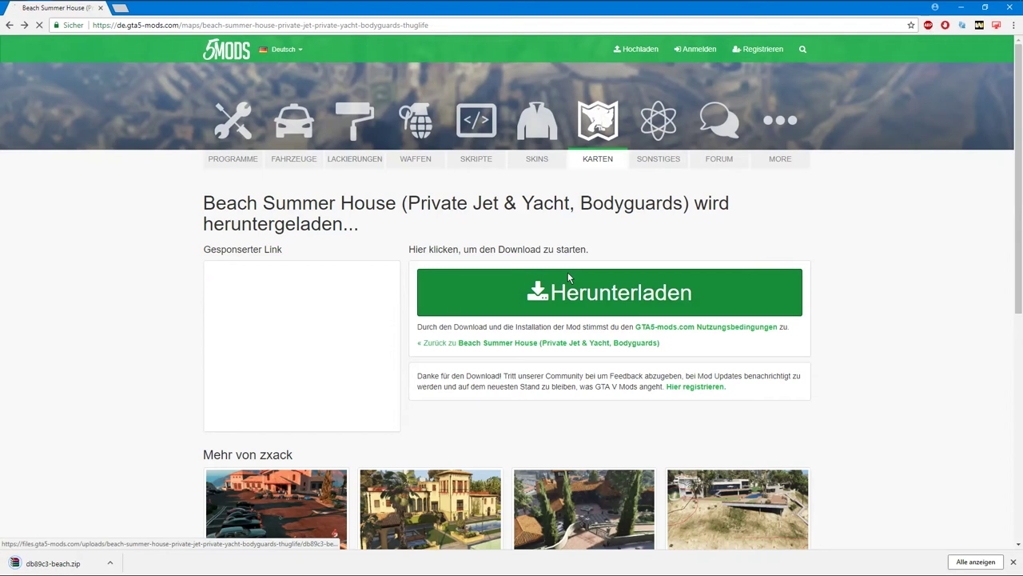
{"action": "scroll", "coordinate": [165, 379], "scroll_direction": "down", "scroll_amount": 3}
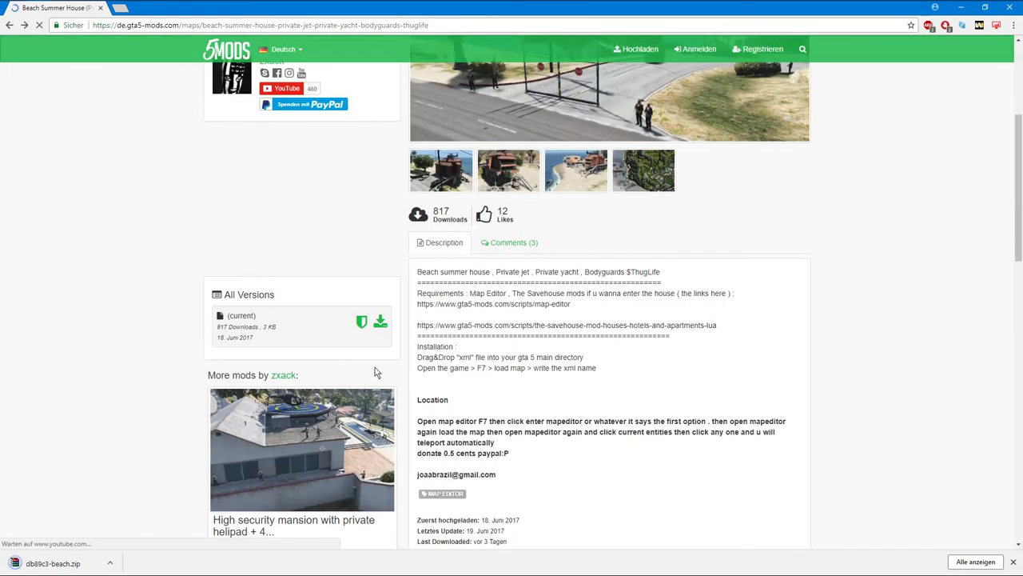
{"action": "scroll", "coordinate": [554, 366], "scroll_direction": "down", "scroll_amount": 1}
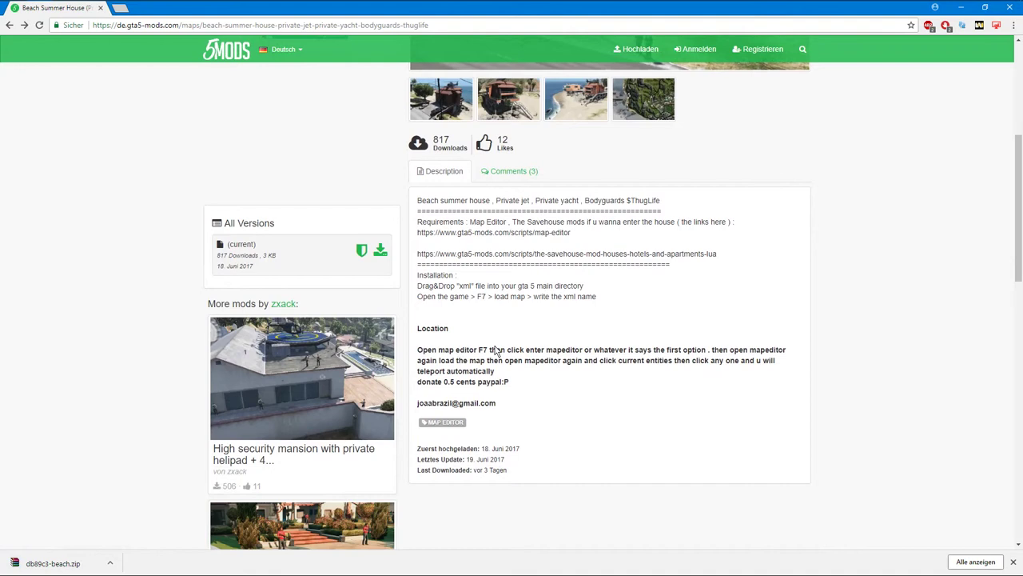
{"action": "scroll", "coordinate": [130, 498], "scroll_direction": "down", "scroll_amount": 1}
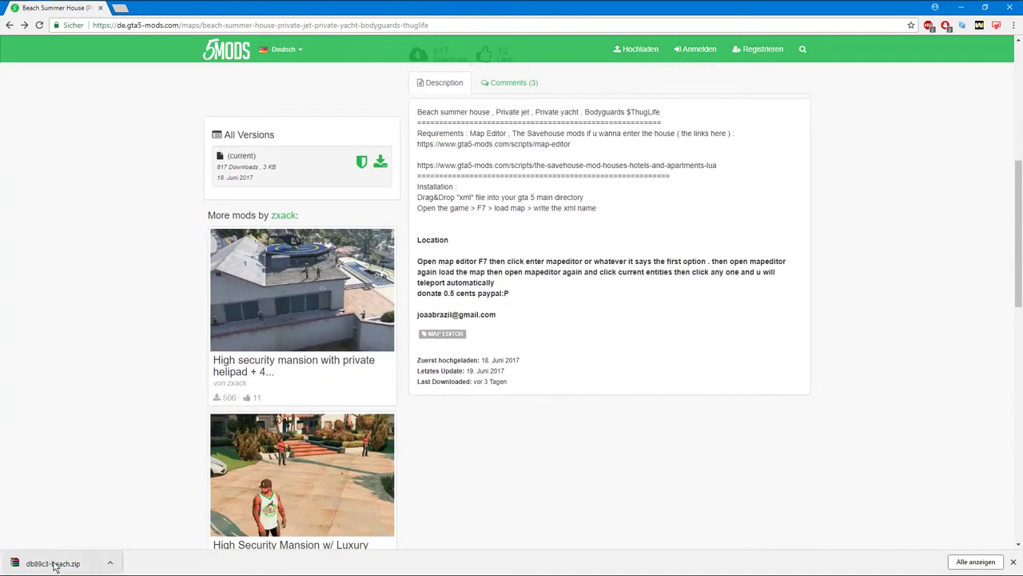
{"action": "scroll", "coordinate": [72, 496], "scroll_direction": "down", "scroll_amount": 2}
{"action": "scroll", "coordinate": [72, 497], "scroll_direction": "down", "scroll_amount": 1}
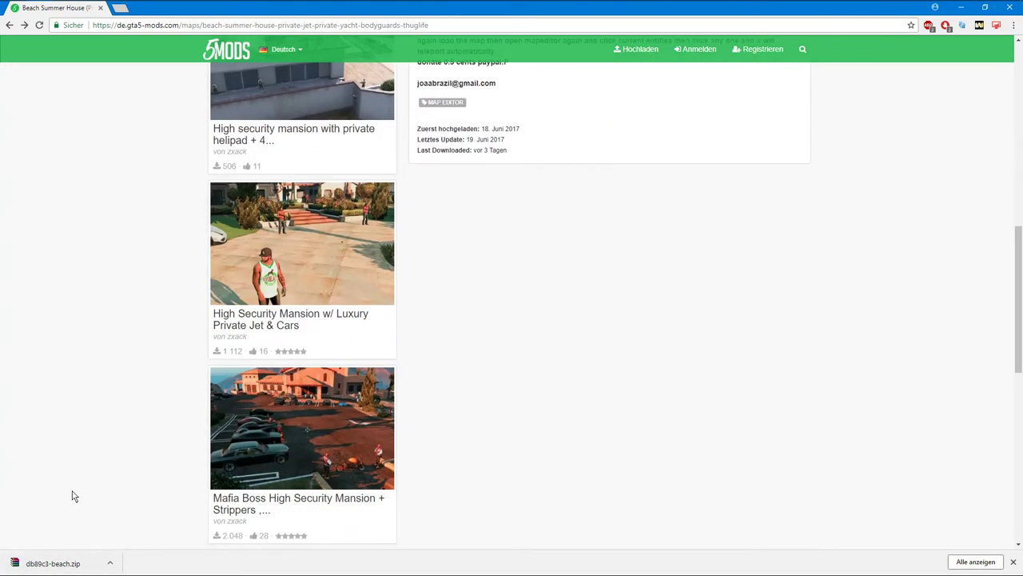
Return to the yacht search results, open the Super Yacht 1.2 mod and read its installation notes
{"action": "key", "text": "alt+Left"}
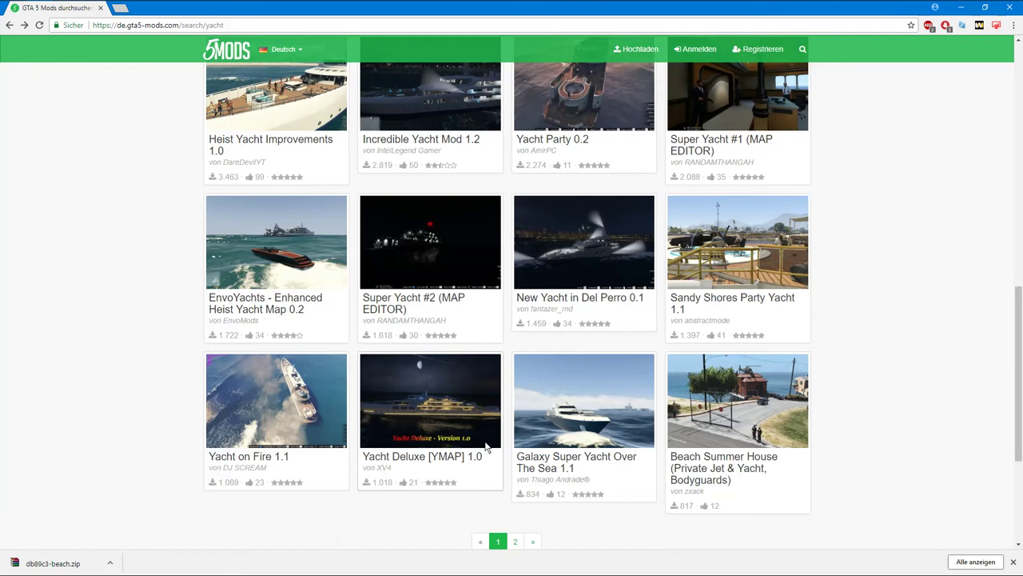
{"action": "scroll", "coordinate": [485, 446], "scroll_direction": "up", "scroll_amount": 8}
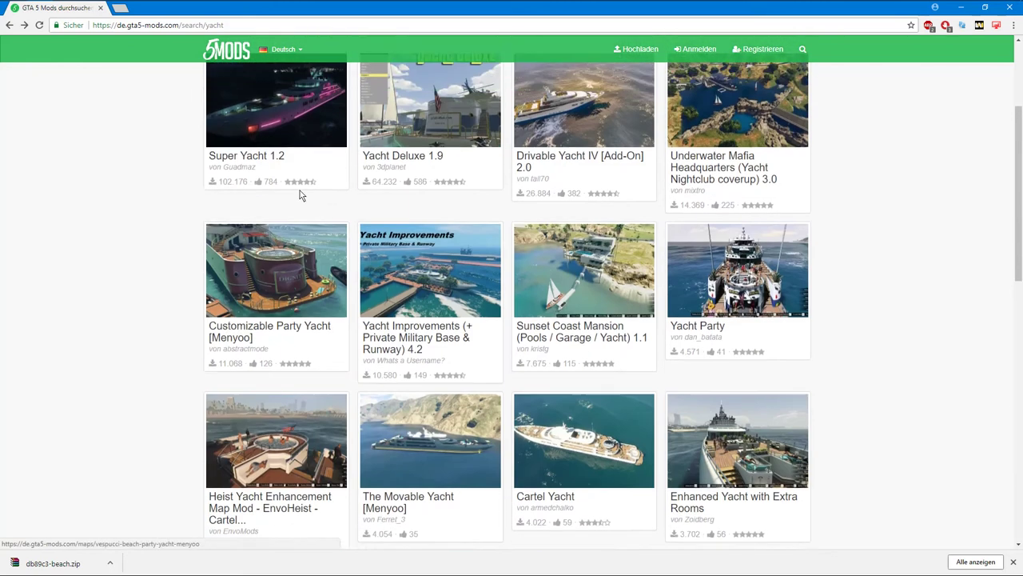
{"action": "left_click", "coordinate": [276, 155]}
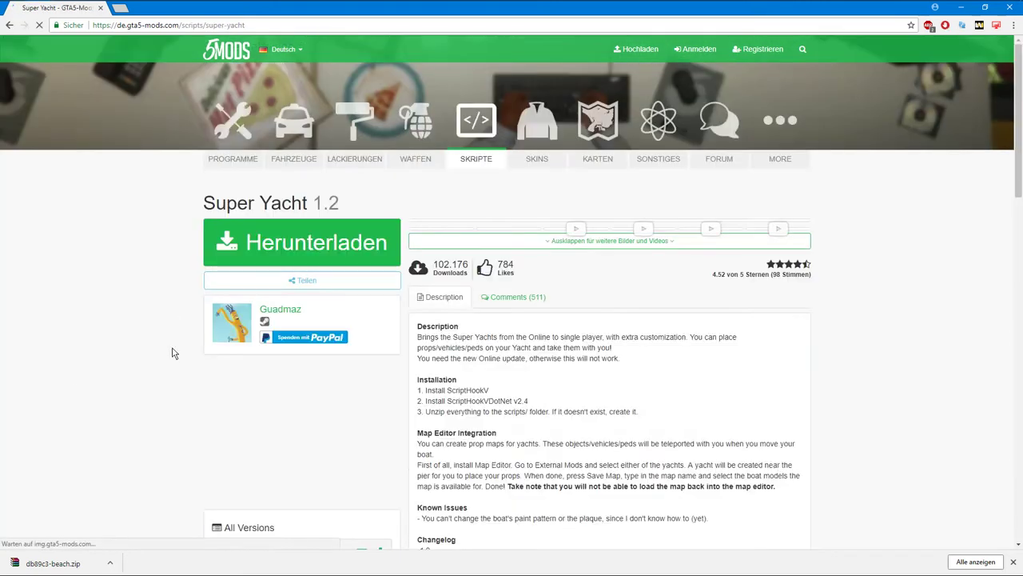
{"action": "scroll", "coordinate": [177, 346], "scroll_direction": "down", "scroll_amount": 3}
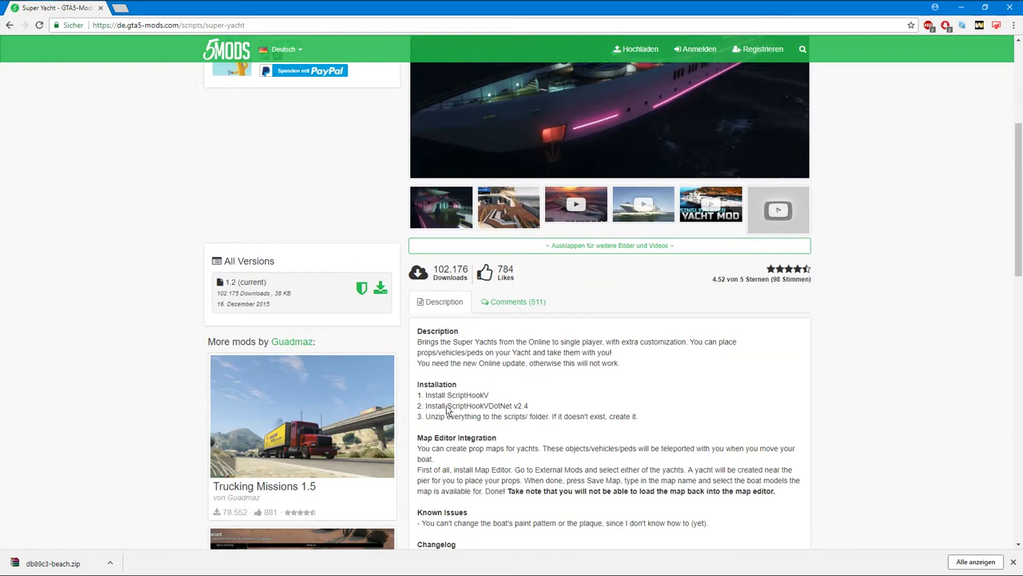
Search the web in a new tab for the required ScriptHookVDotNet v2.4 and open the gtafivetrainer.com result
{"action": "left_click_drag", "start_coordinate": [447, 405], "coordinate": [557, 410]}
{"action": "left_click_drag", "start_coordinate": [488, 406], "coordinate": [126, 12]}
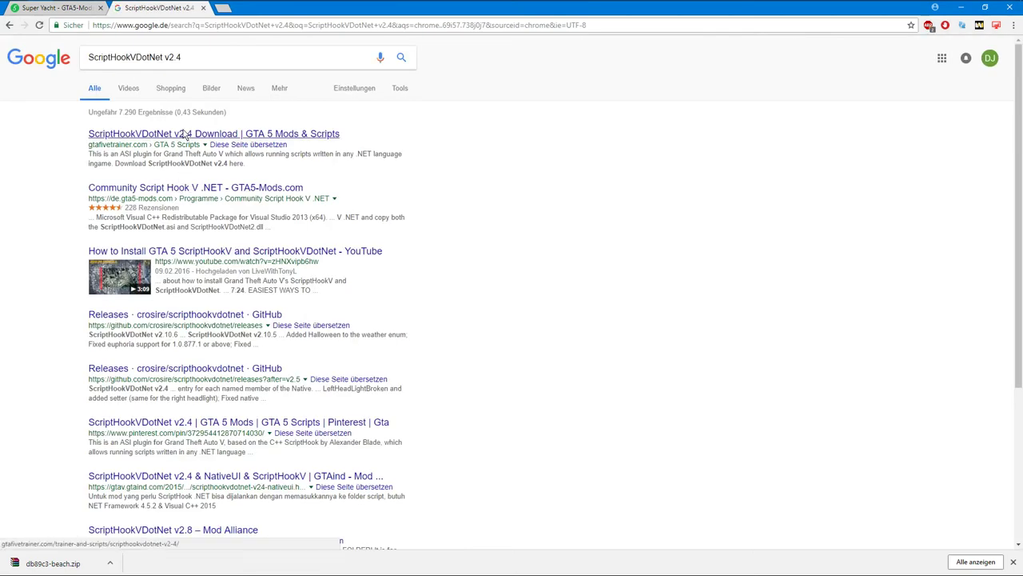
{"action": "left_click", "coordinate": [169, 137]}
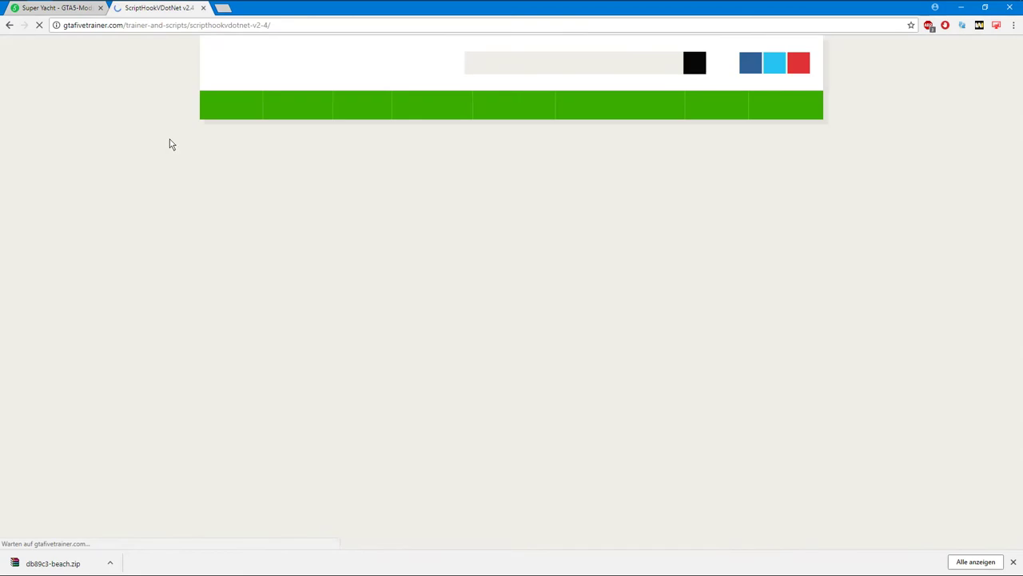
{"action": "scroll", "coordinate": [149, 239], "scroll_direction": "down", "scroll_amount": 3}
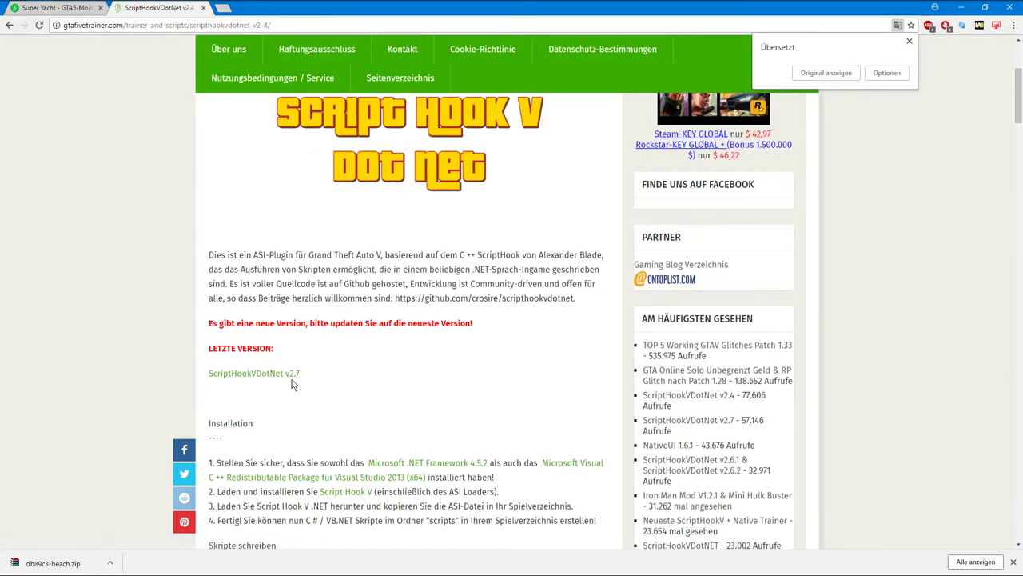
Open the ScriptHookVDotNet v2.7 page and request the normal free Turbobit download of its zip, completing the robot check
{"action": "left_click", "coordinate": [293, 374]}
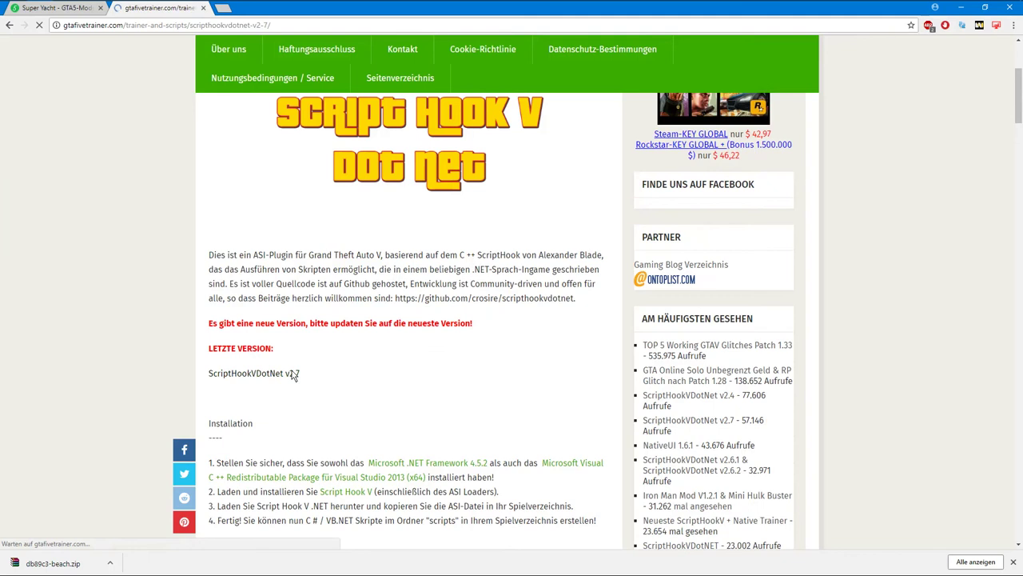
{"action": "scroll", "coordinate": [292, 374], "scroll_direction": "down", "scroll_amount": 2}
{"action": "scroll", "coordinate": [292, 374], "scroll_direction": "down", "scroll_amount": 1}
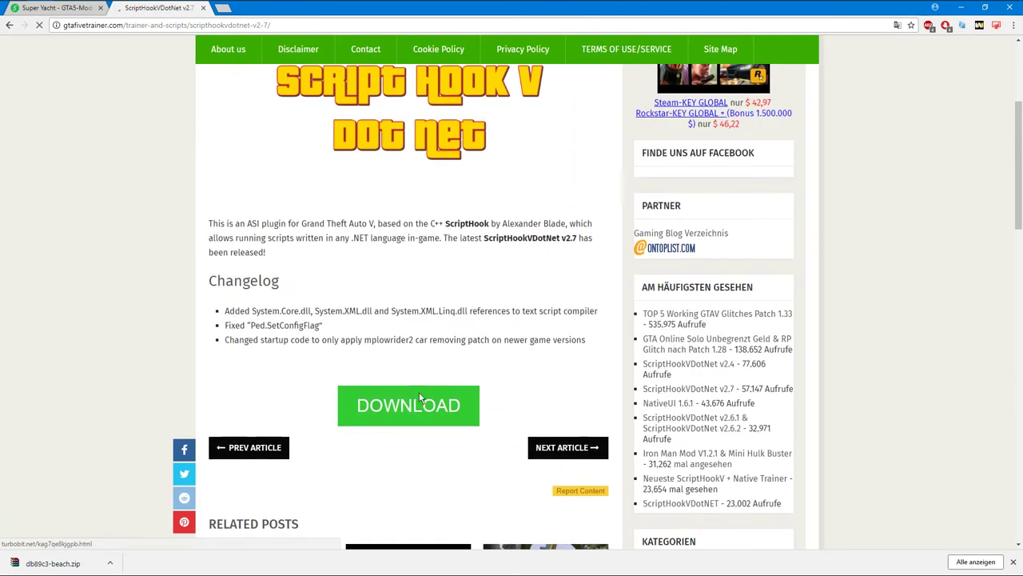
{"action": "left_click", "coordinate": [419, 392]}
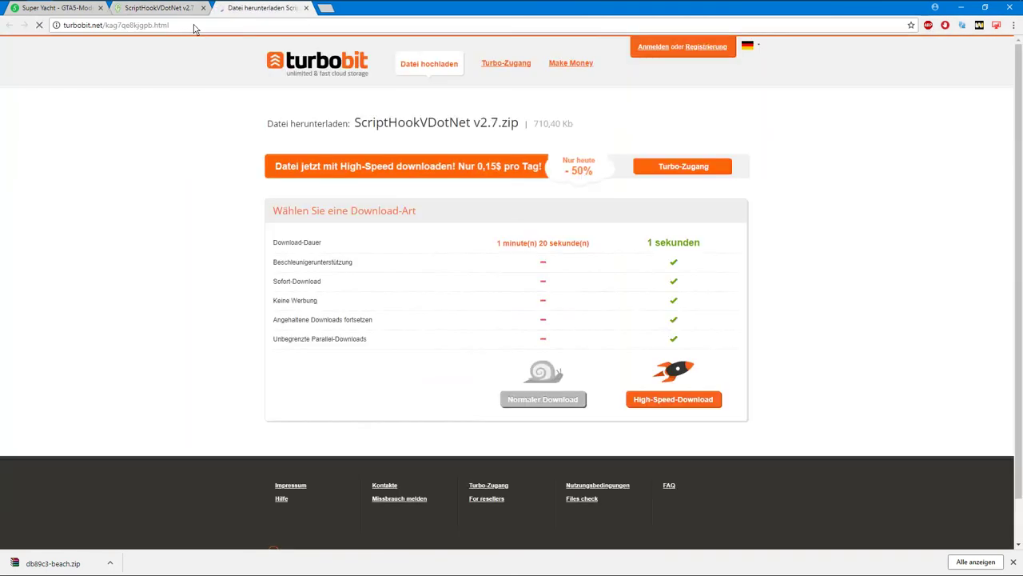
{"action": "left_click", "coordinate": [543, 400]}
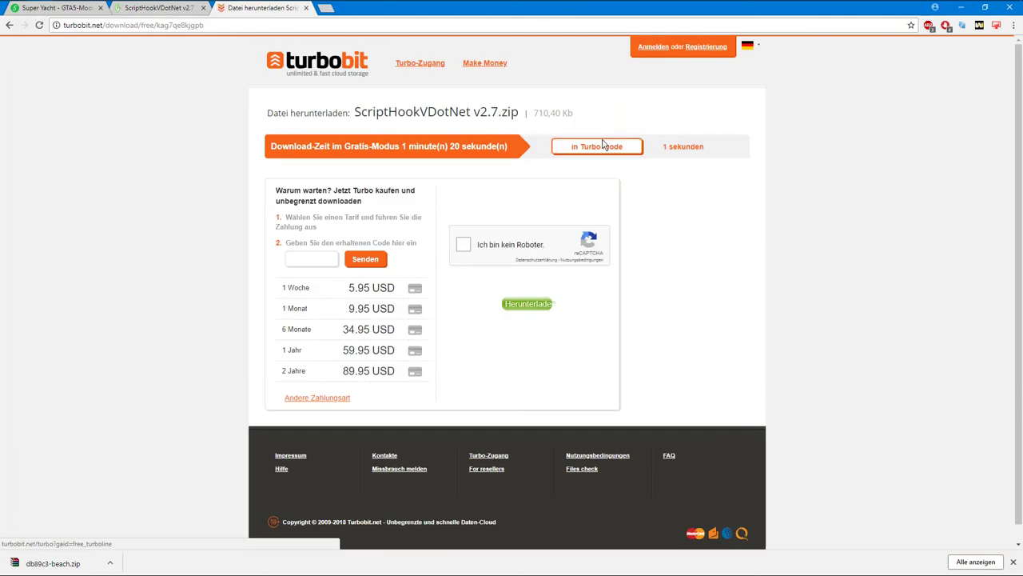
{"action": "left_click", "coordinate": [463, 245]}
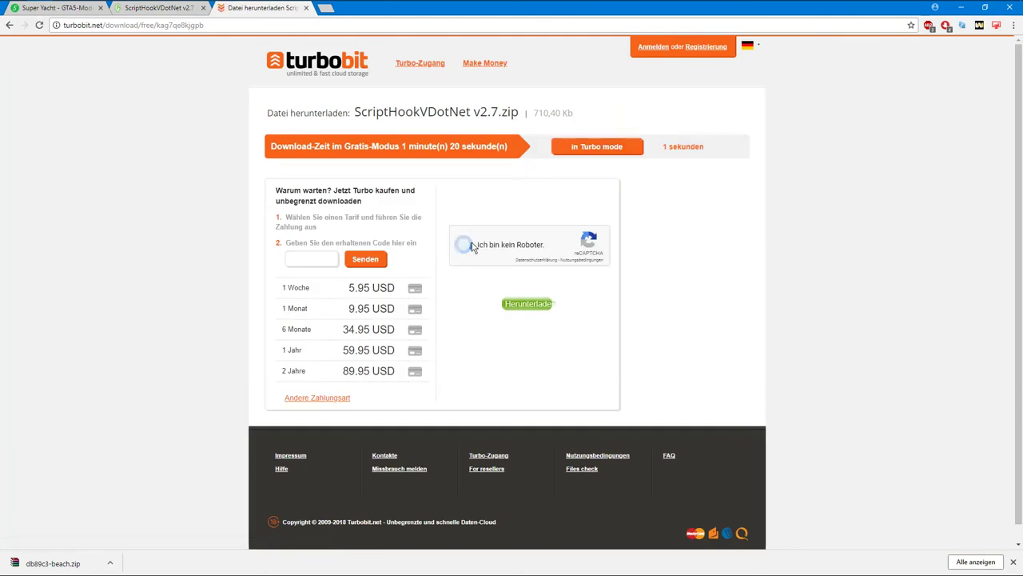
{"action": "left_click", "coordinate": [531, 308]}
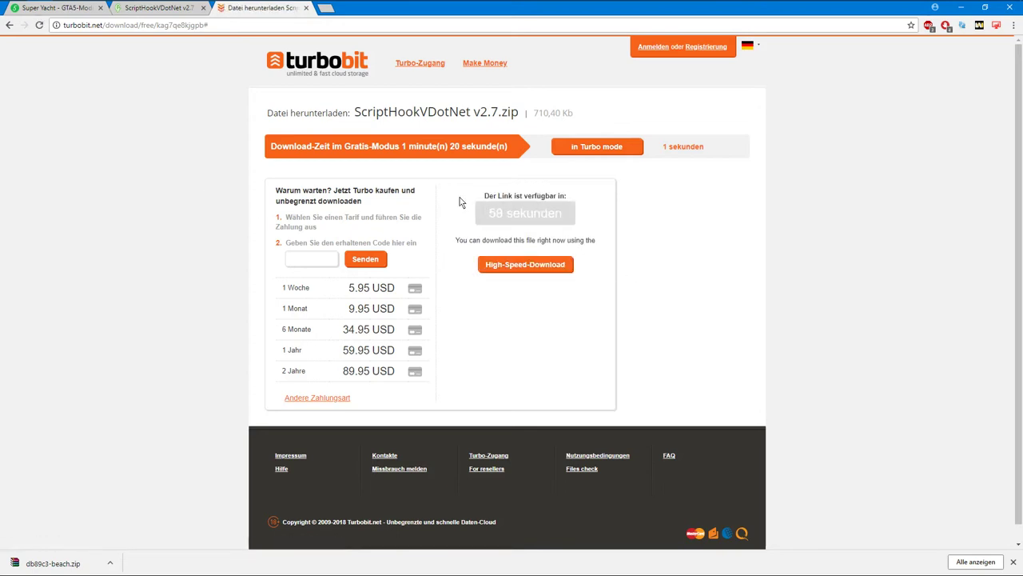
Close the ScriptHookVDotNet v2.7 article page and return to the Super Yacht mod page
{"action": "left_click", "coordinate": [173, 11]}
{"action": "left_click", "coordinate": [203, 7]}
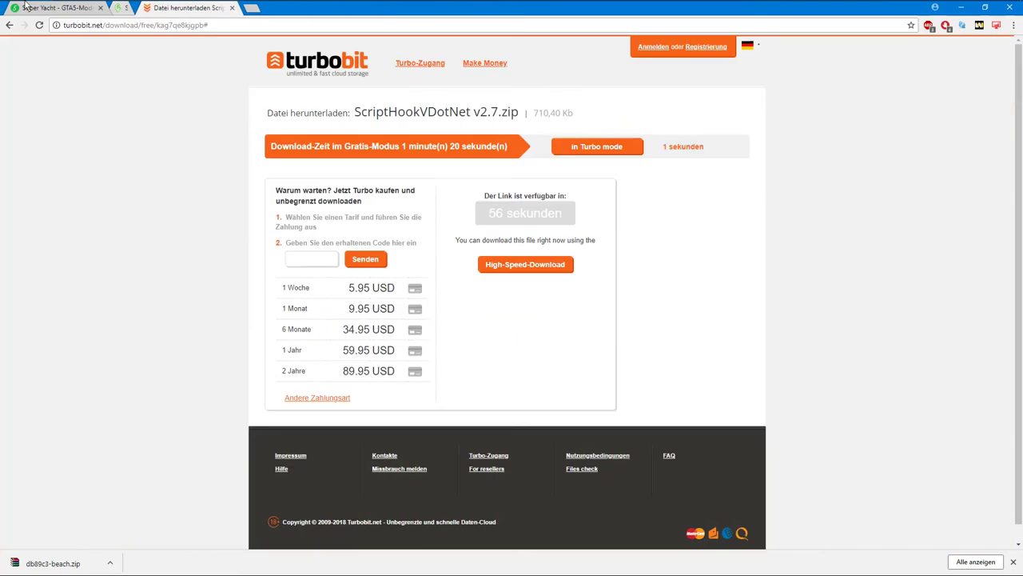
{"action": "left_click", "coordinate": [52, 12]}
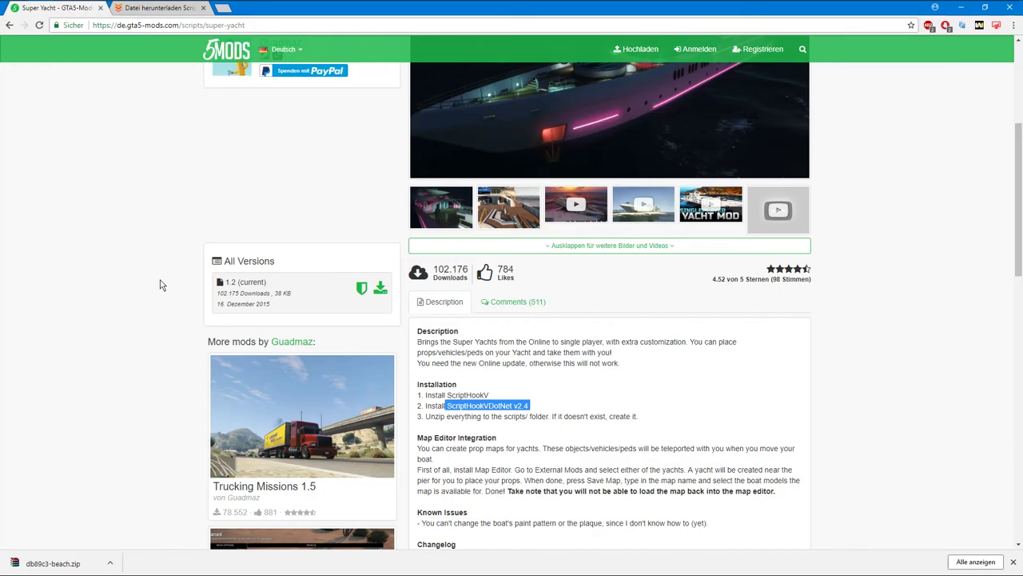
Browse the same author's other mods below Super Yacht, open Benny's Motorworks SP 1.8.1 and read its description and installation notes
{"action": "scroll", "coordinate": [160, 285], "scroll_direction": "down", "scroll_amount": 5}
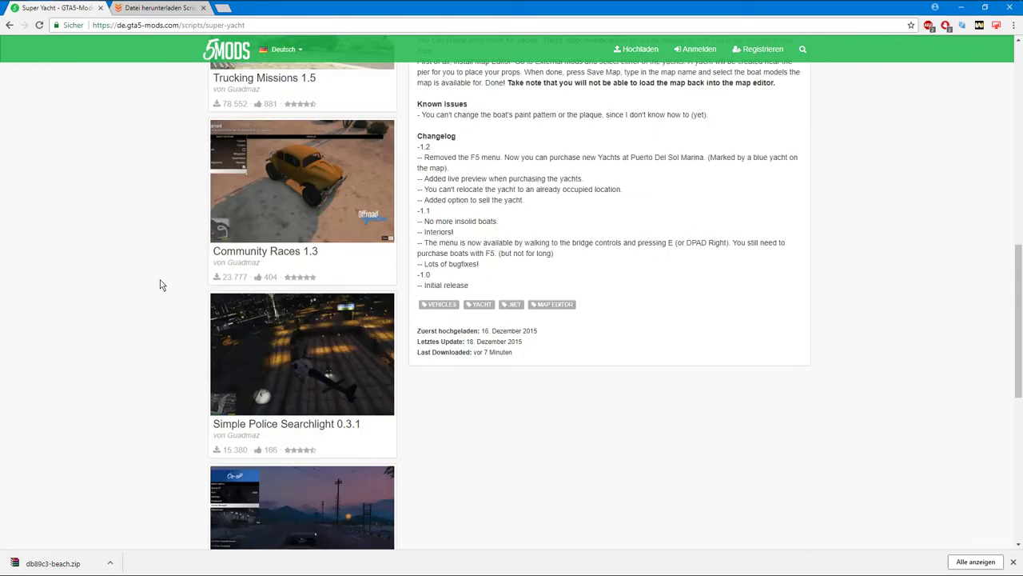
{"action": "scroll", "coordinate": [160, 285], "scroll_direction": "down", "scroll_amount": 2}
{"action": "scroll", "coordinate": [160, 286], "scroll_direction": "down", "scroll_amount": 2}
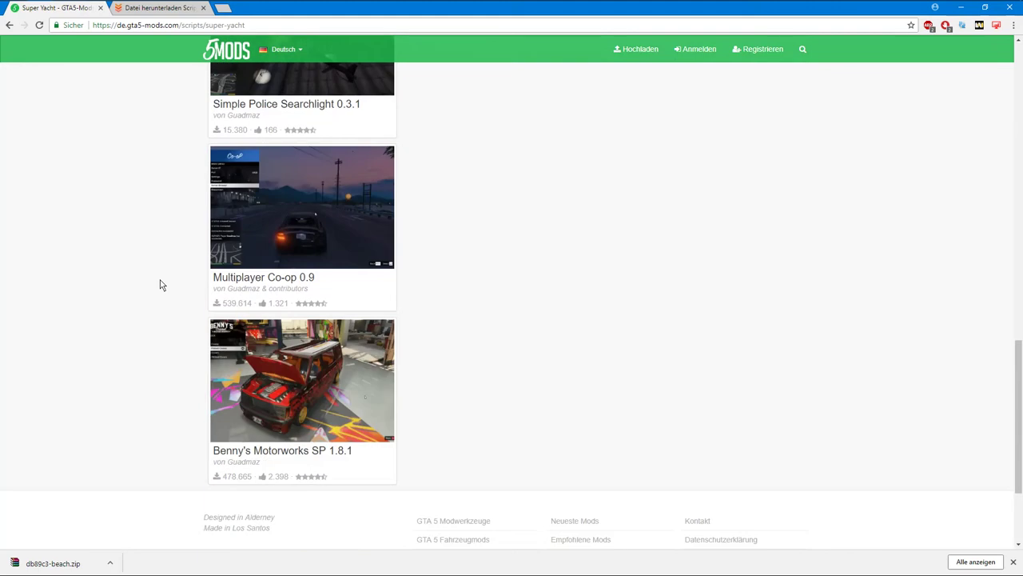
{"action": "left_click", "coordinate": [318, 392]}
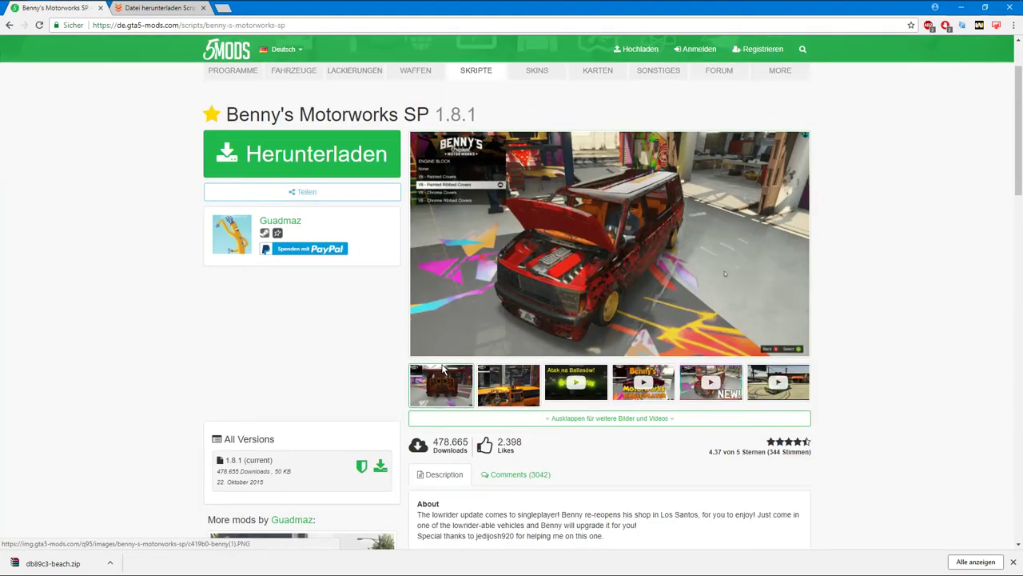
{"action": "scroll", "coordinate": [442, 366], "scroll_direction": "down", "scroll_amount": 1}
{"action": "scroll", "coordinate": [442, 368], "scroll_direction": "down", "scroll_amount": 2}
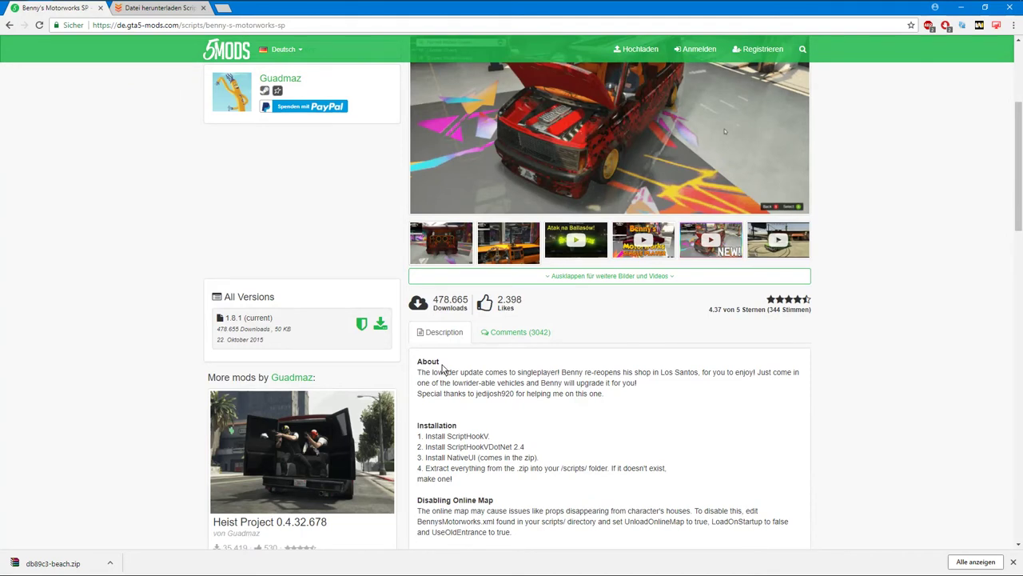
Read the troubleshooting notes, known issues and changelog of Benny's Motorworks SP
{"action": "scroll", "coordinate": [442, 369], "scroll_direction": "down", "scroll_amount": 2}
{"action": "scroll", "coordinate": [442, 369], "scroll_direction": "down", "scroll_amount": 3}
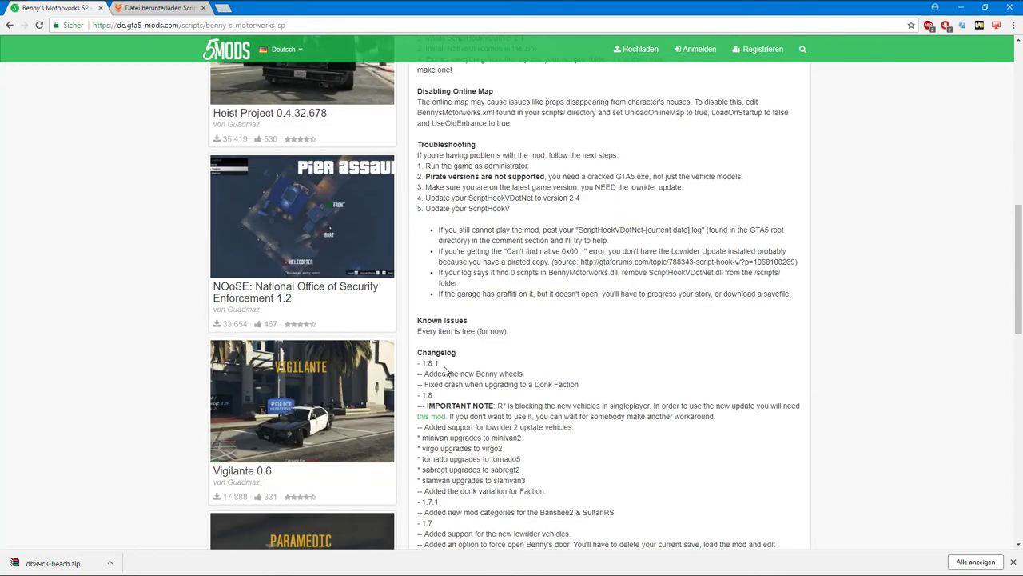
{"action": "scroll", "coordinate": [447, 372], "scroll_direction": "down", "scroll_amount": 5}
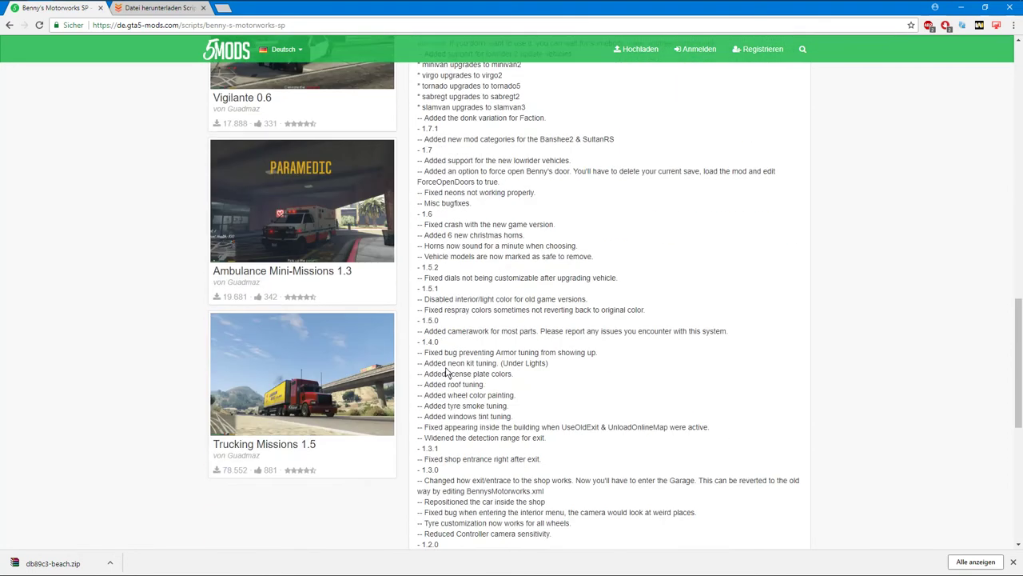
{"action": "scroll", "coordinate": [448, 373], "scroll_direction": "up", "scroll_amount": 2}
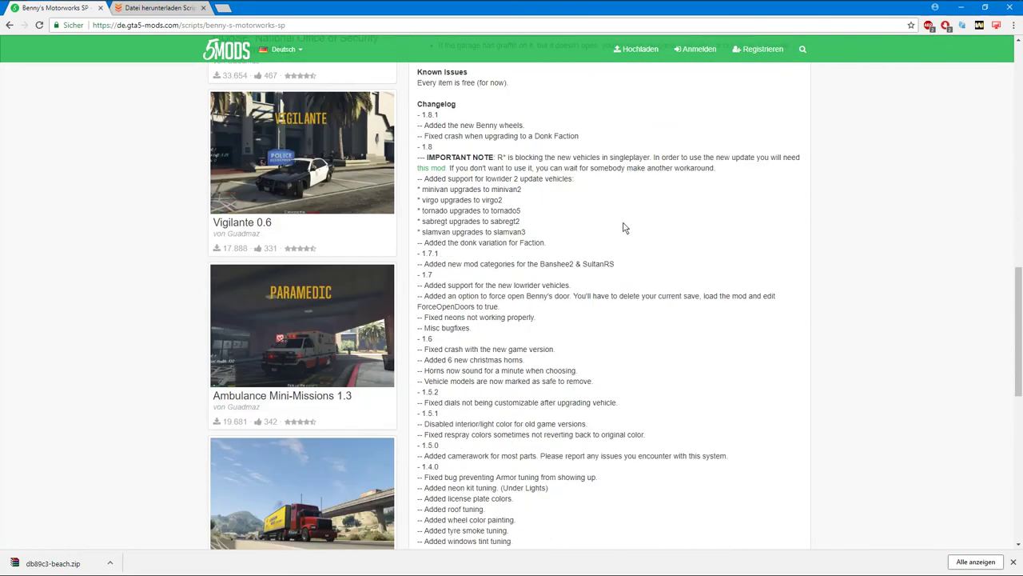
Search the mod site for taxi
{"action": "left_click", "coordinate": [802, 50]}
{"action": "type", "text": "taxi+"}
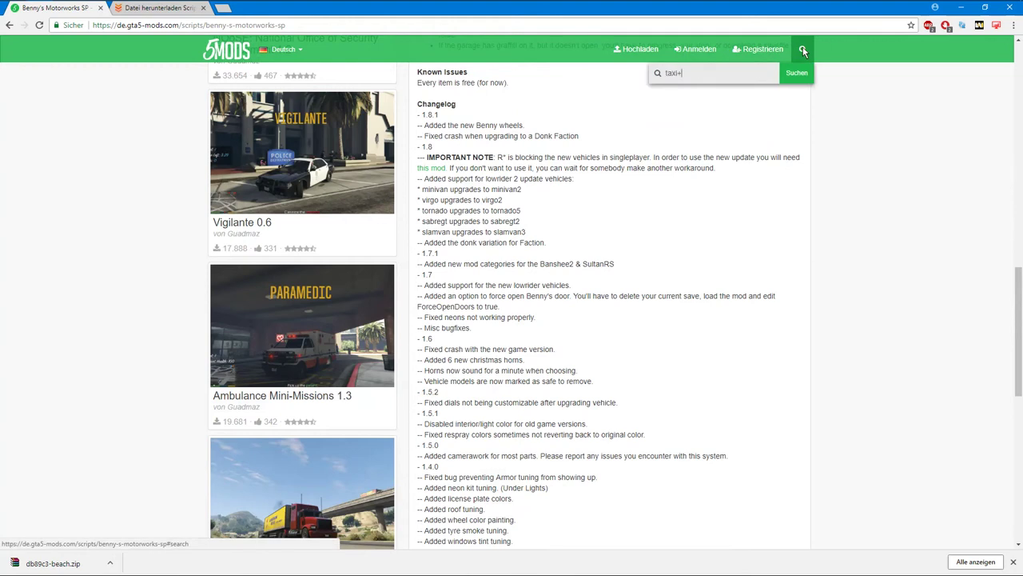
{"action": "key", "text": "Return"}
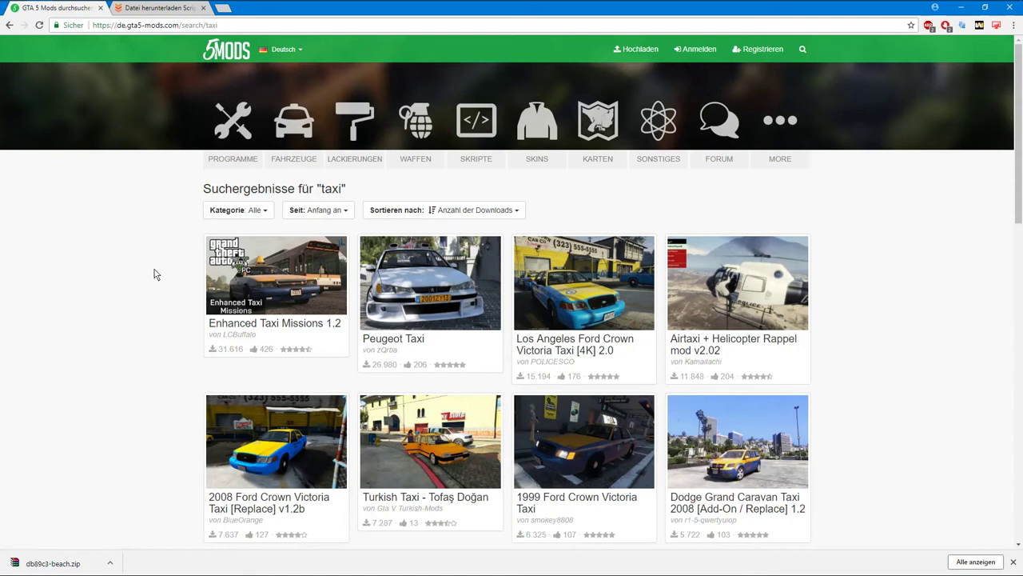
Open the vehicle mods category and browse its first and second result pages
{"action": "left_click", "coordinate": [294, 120]}
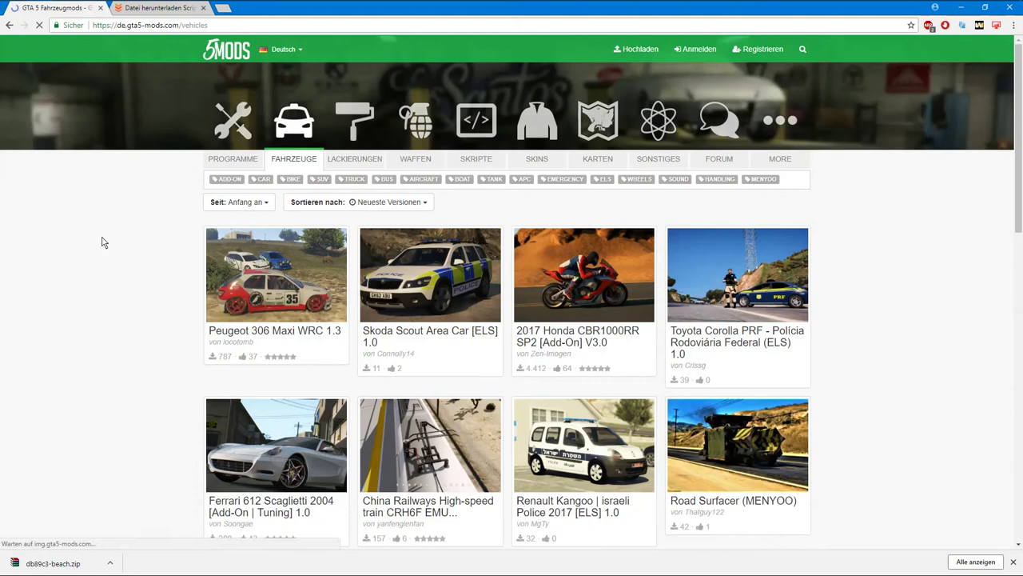
{"action": "scroll", "coordinate": [102, 242], "scroll_direction": "down", "scroll_amount": 3}
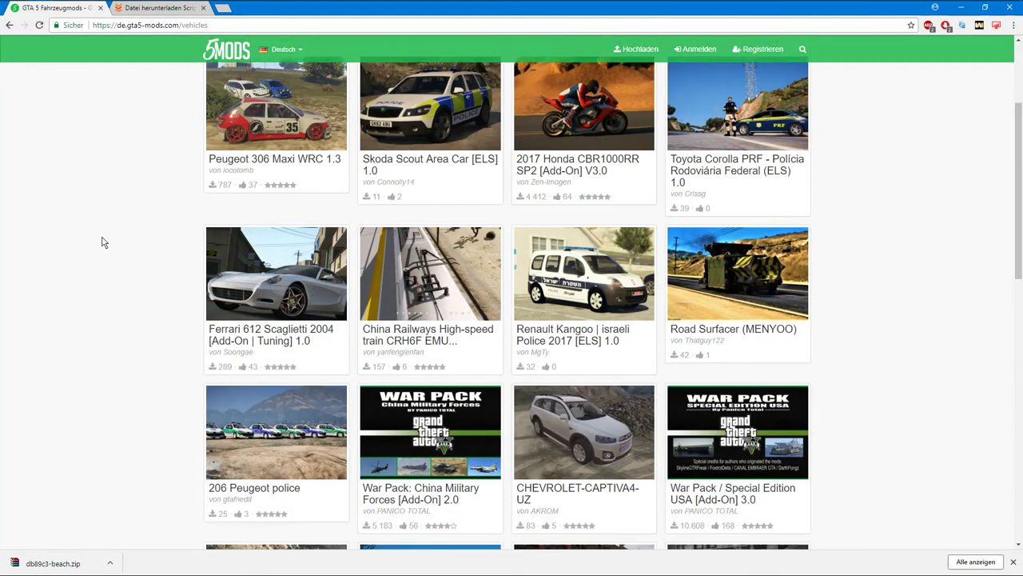
{"action": "scroll", "coordinate": [103, 241], "scroll_direction": "down", "scroll_amount": 5}
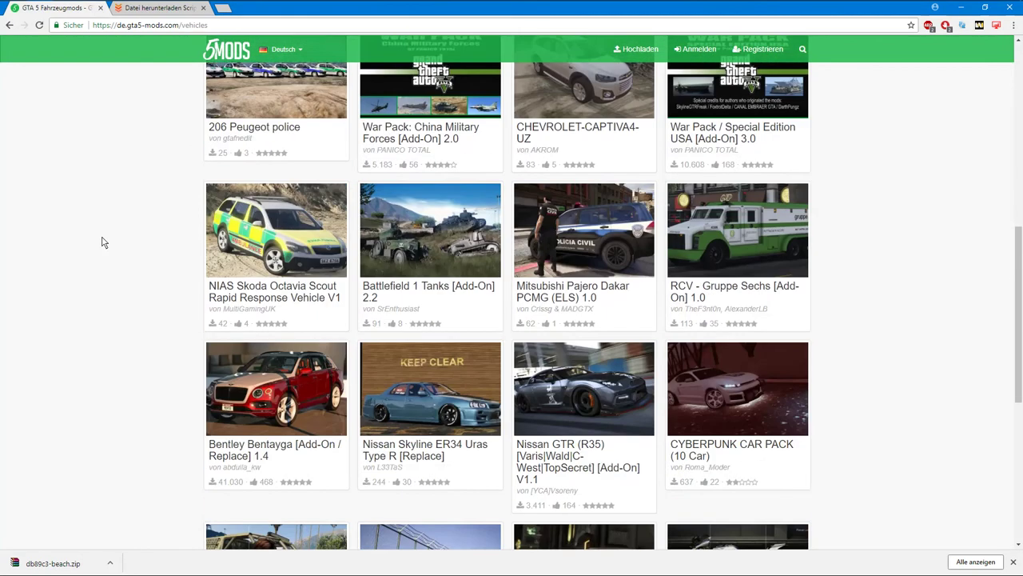
{"action": "scroll", "coordinate": [103, 241], "scroll_direction": "down", "scroll_amount": 3}
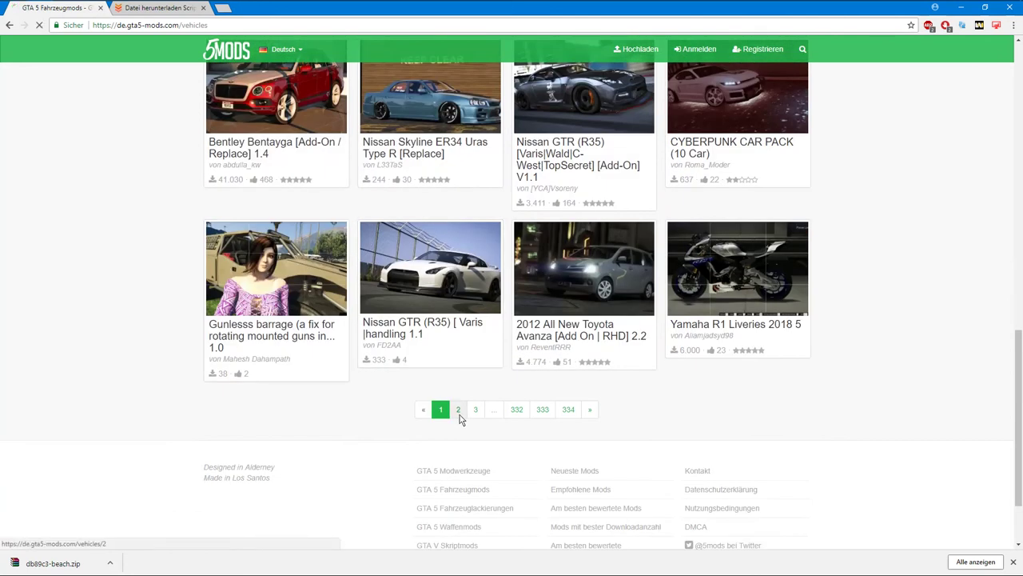
{"action": "left_click", "coordinate": [458, 410]}
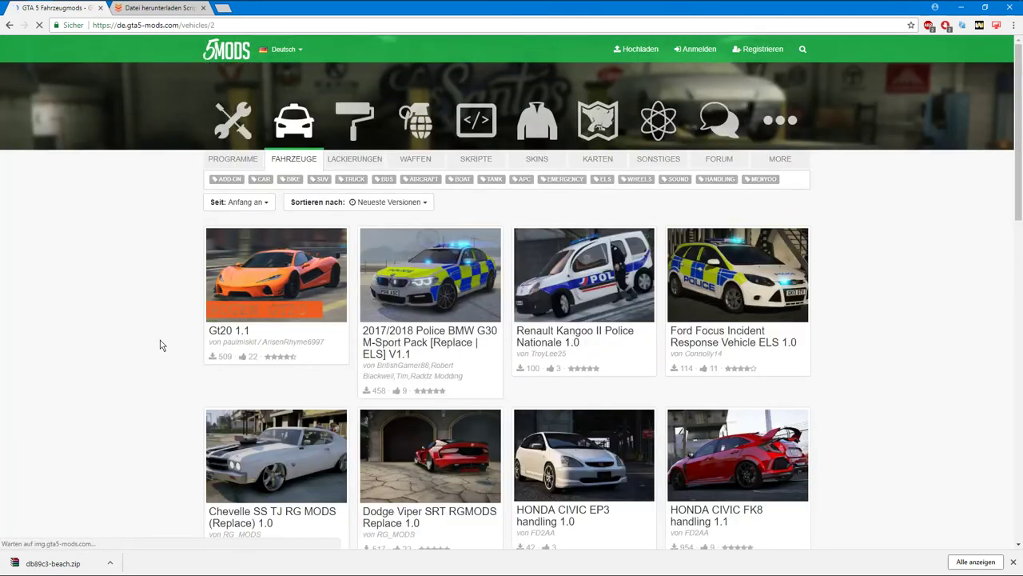
{"action": "scroll", "coordinate": [160, 343], "scroll_direction": "down", "scroll_amount": 4}
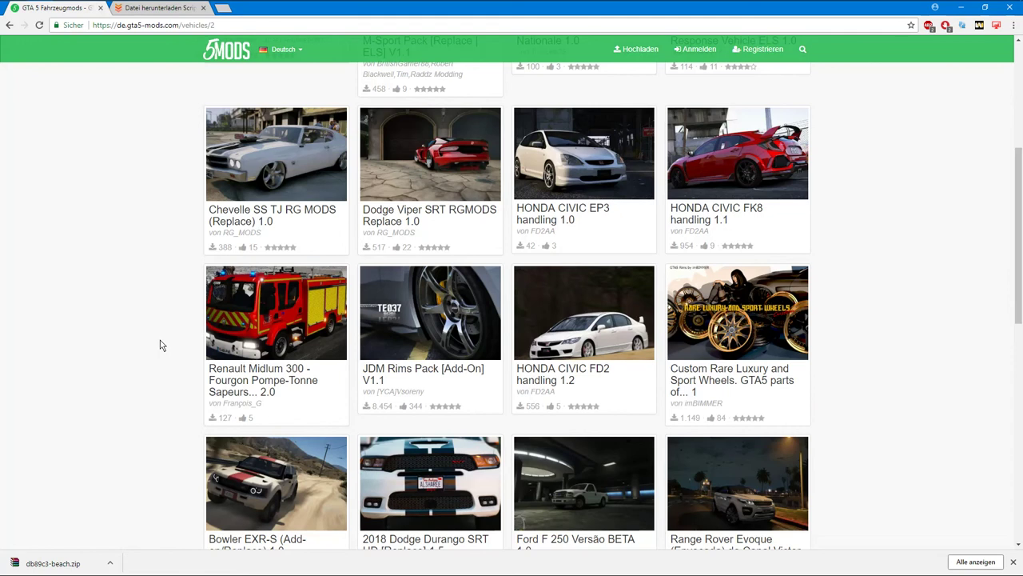
{"action": "scroll", "coordinate": [160, 344], "scroll_direction": "down", "scroll_amount": 3}
{"action": "scroll", "coordinate": [160, 343], "scroll_direction": "down", "scroll_amount": 3}
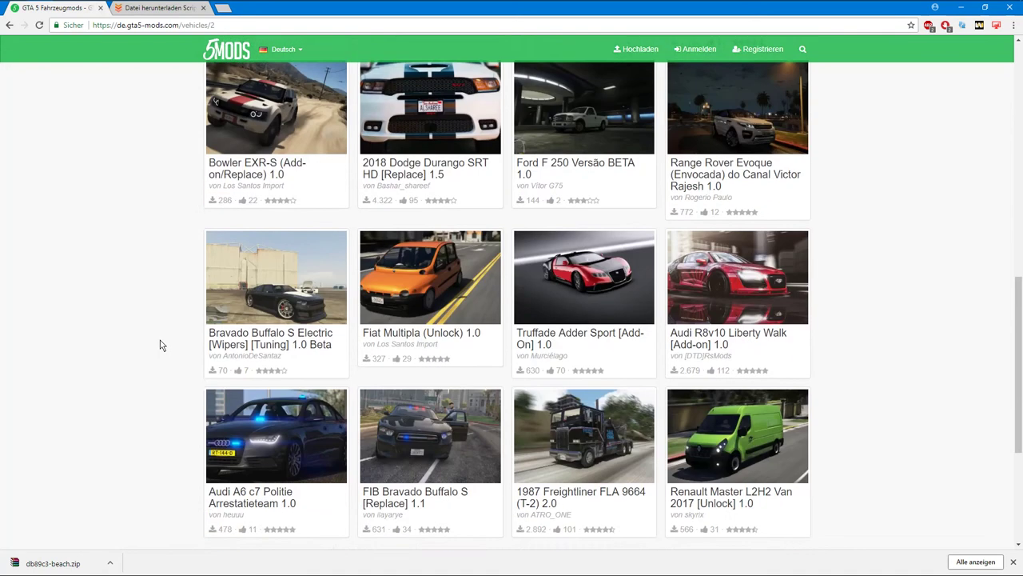
Search the mod site for "mercedes benz e" and look through the results
{"action": "left_click_drag", "start_coordinate": [1019, 375], "coordinate": [1020, 65]}
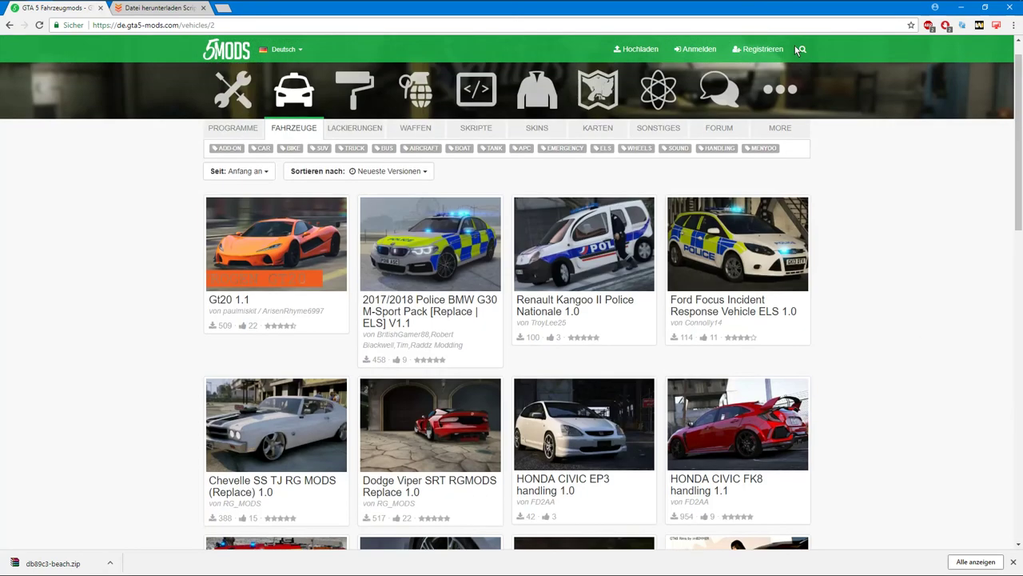
{"action": "left_click", "coordinate": [800, 50]}
{"action": "type", "text": "me"}
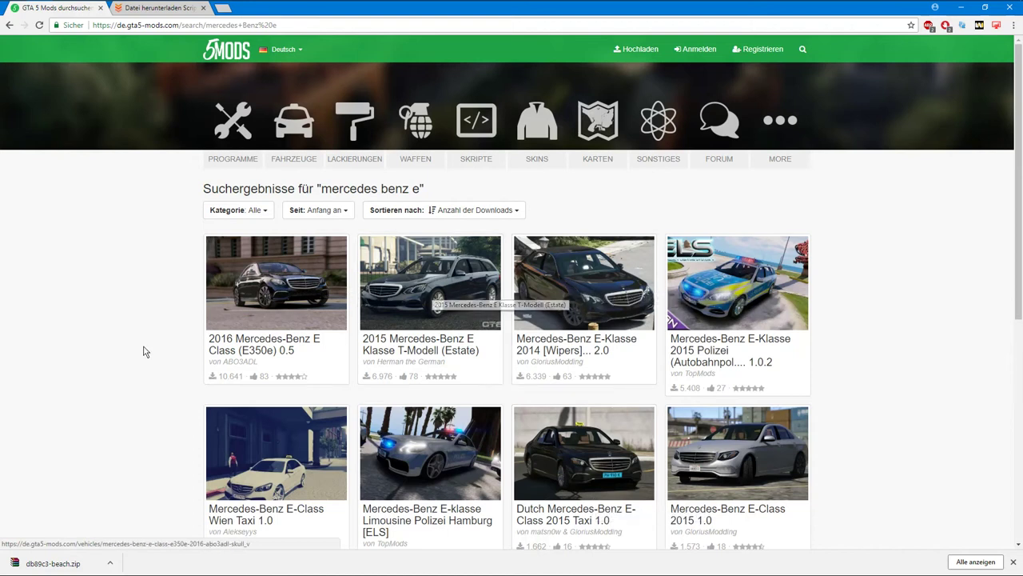
{"action": "scroll", "coordinate": [144, 351], "scroll_direction": "down", "scroll_amount": 2}
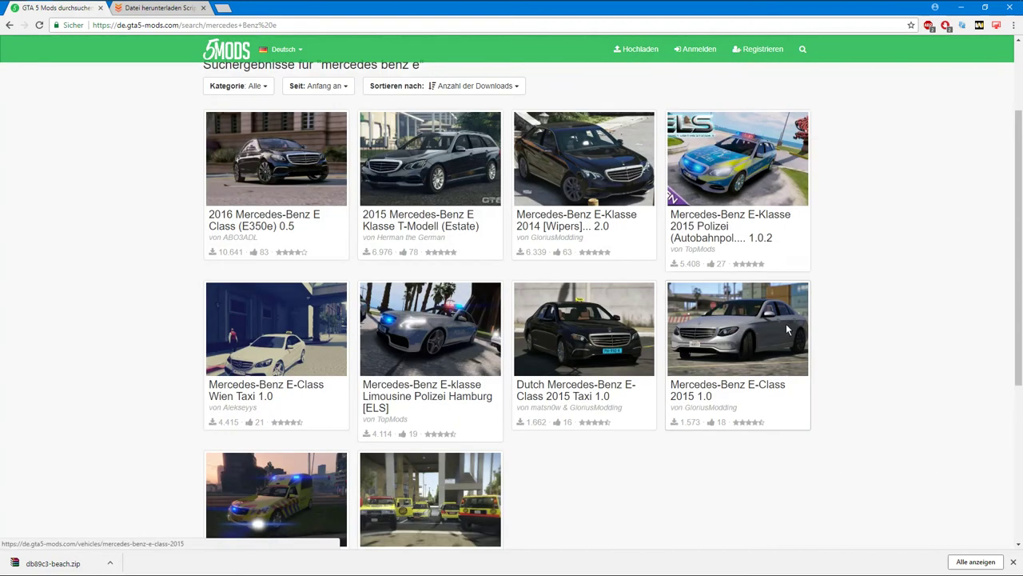
{"action": "scroll", "coordinate": [786, 323], "scroll_direction": "down", "scroll_amount": 1}
{"action": "scroll", "coordinate": [786, 328], "scroll_direction": "down", "scroll_amount": 1}
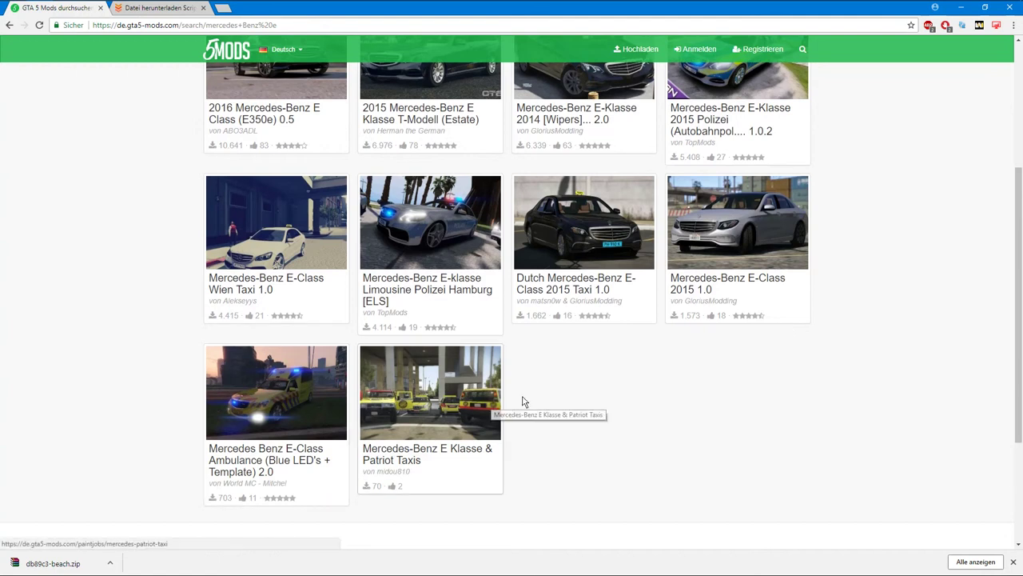
{"action": "scroll", "coordinate": [553, 405], "scroll_direction": "up", "scroll_amount": 2}
Open the 2016 Mercedes-Benz E Class (E350e) 0.5 mod and view its gallery images from the interior shot onward
{"action": "left_click", "coordinate": [303, 169]}
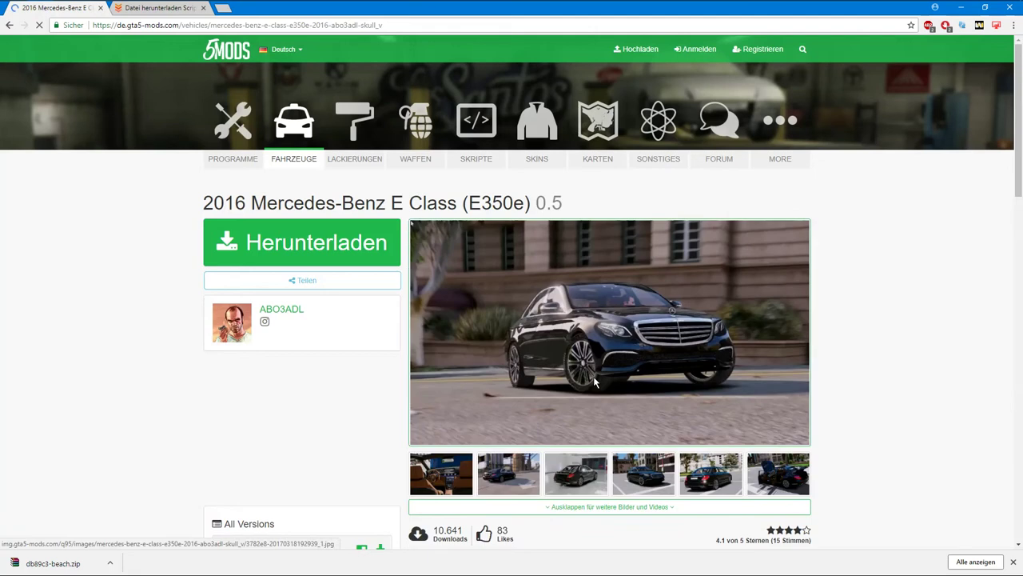
{"action": "scroll", "coordinate": [476, 345], "scroll_direction": "down", "scroll_amount": 2}
{"action": "left_click", "coordinate": [472, 345]}
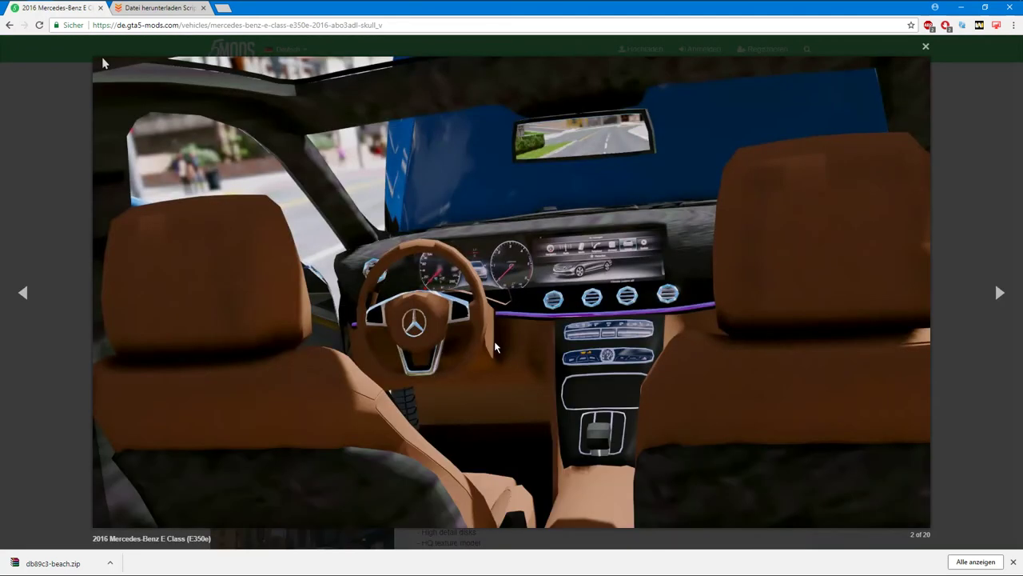
{"action": "left_click", "coordinate": [999, 292]}
{"action": "left_click", "coordinate": [999, 292]}
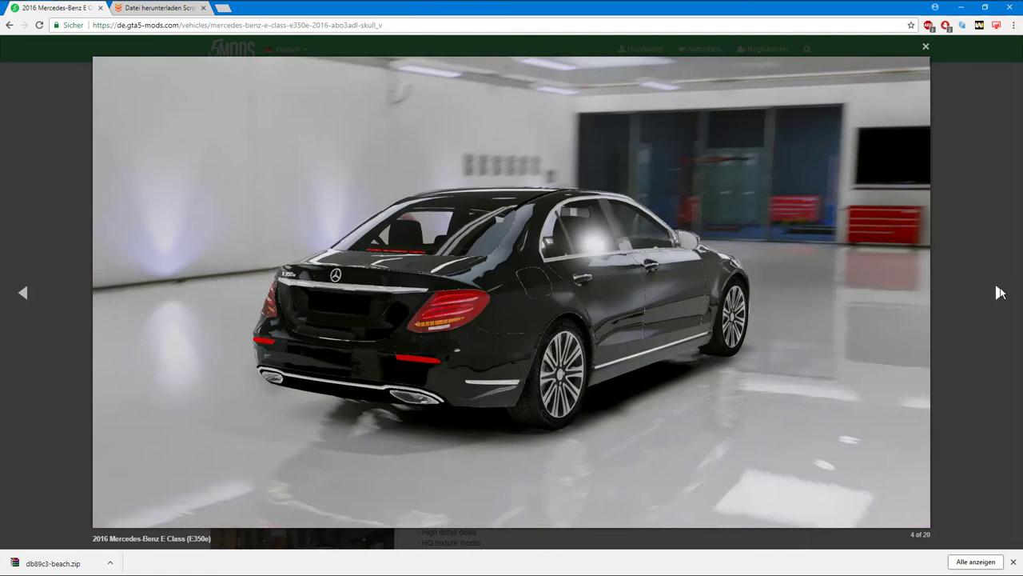
{"action": "left_click", "coordinate": [1000, 293]}
{"action": "left_click", "coordinate": [999, 293]}
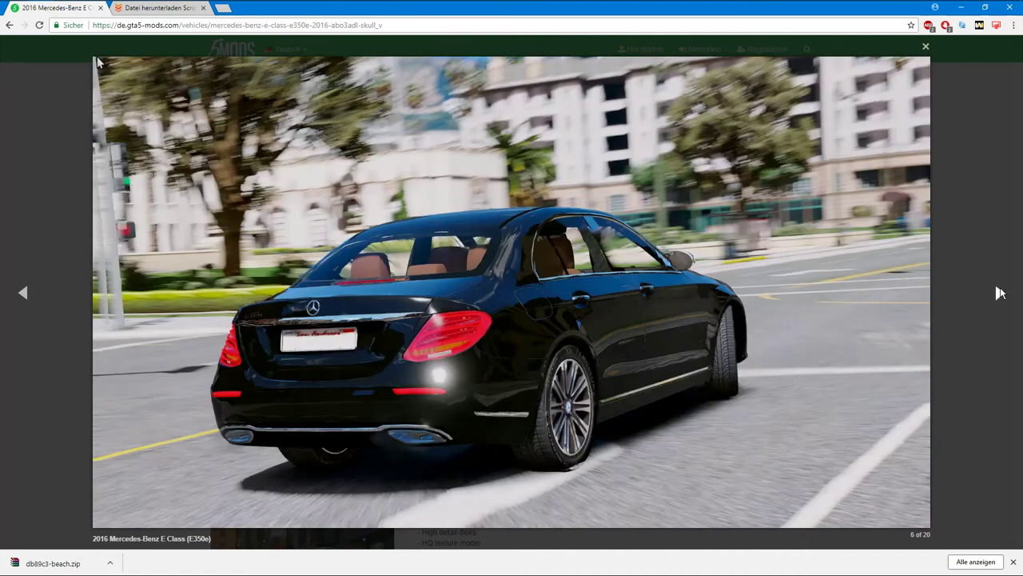
{"action": "left_click", "coordinate": [999, 292]}
{"action": "left_click", "coordinate": [999, 292]}
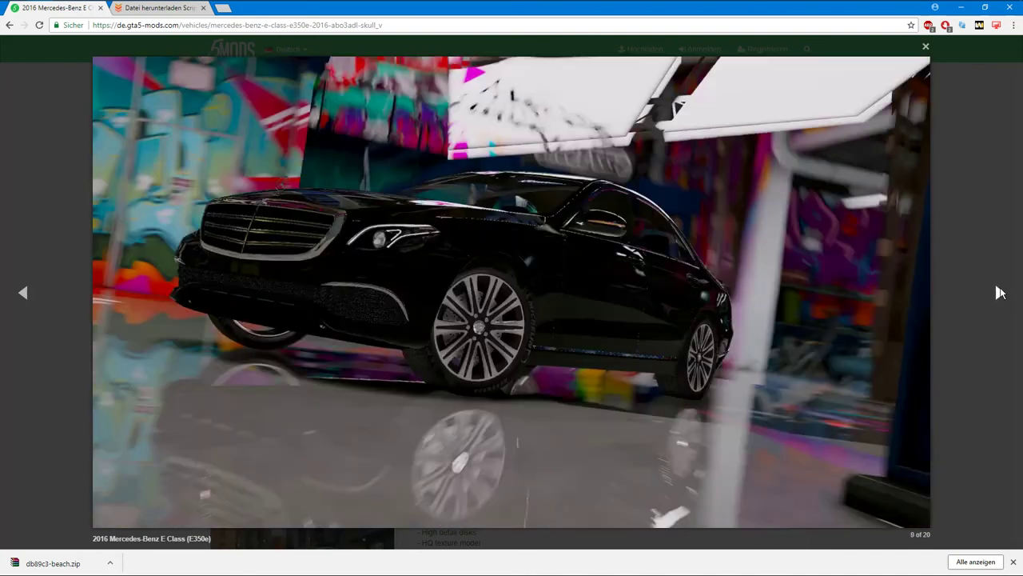
{"action": "left_click", "coordinate": [999, 293]}
{"action": "key", "text": "Escape"}
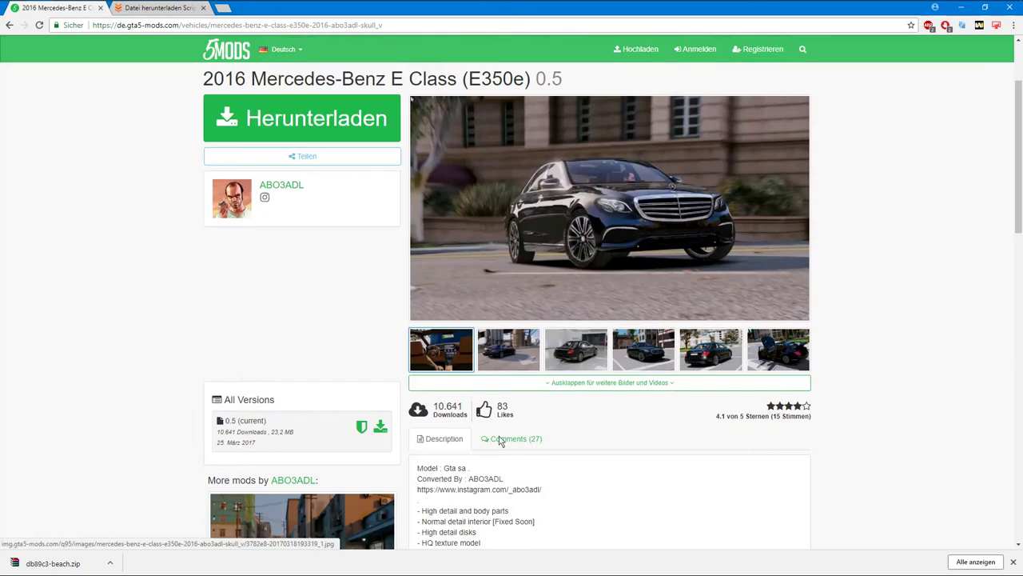
Read the description of the 2016 Mercedes-Benz E Class mod and look through the author's other mods
{"action": "scroll", "coordinate": [499, 436], "scroll_direction": "down", "scroll_amount": 2}
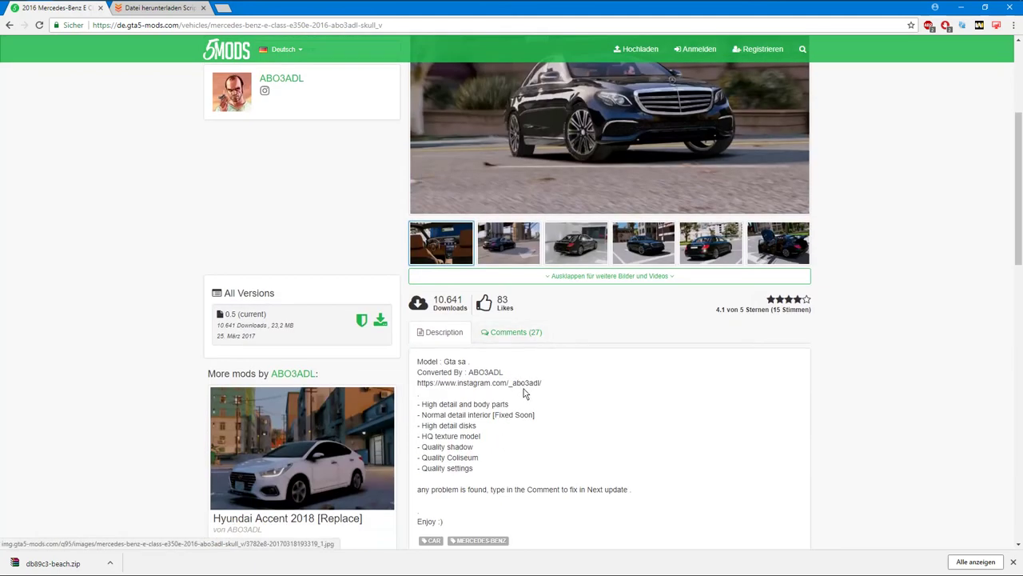
{"action": "scroll", "coordinate": [525, 392], "scroll_direction": "down", "scroll_amount": 2}
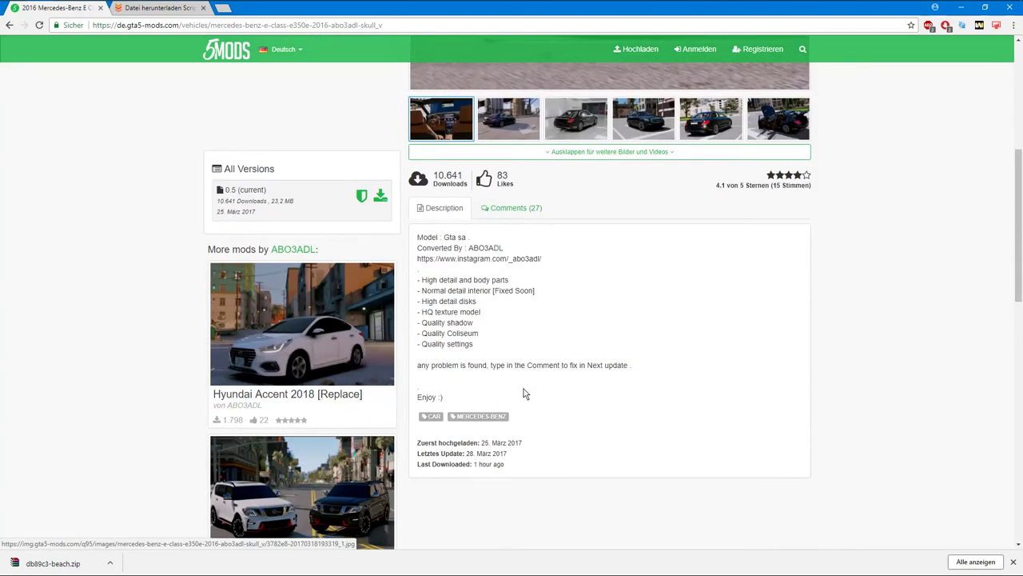
{"action": "scroll", "coordinate": [524, 392], "scroll_direction": "down", "scroll_amount": 7}
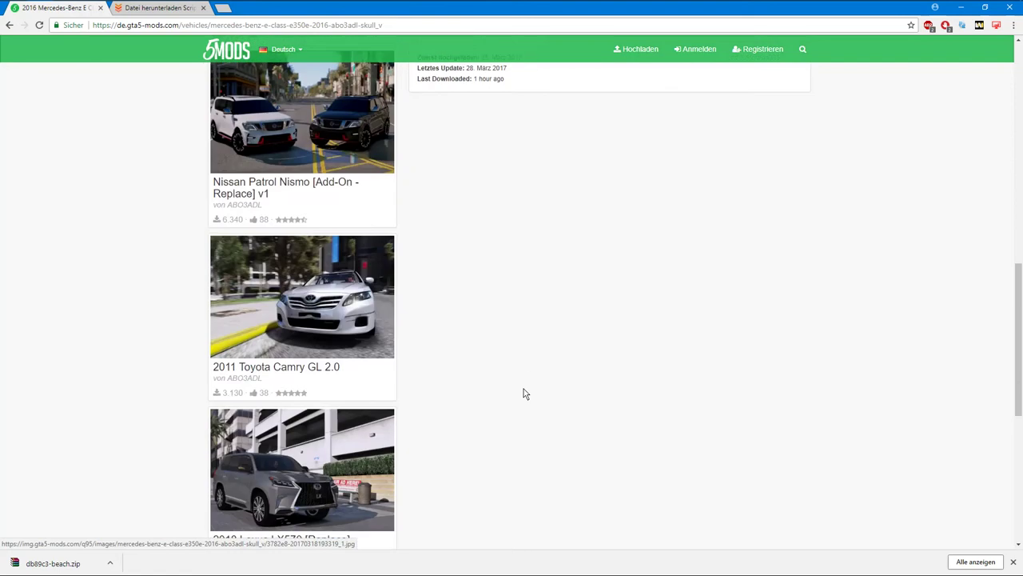
{"action": "scroll", "coordinate": [523, 388], "scroll_direction": "down", "scroll_amount": 5}
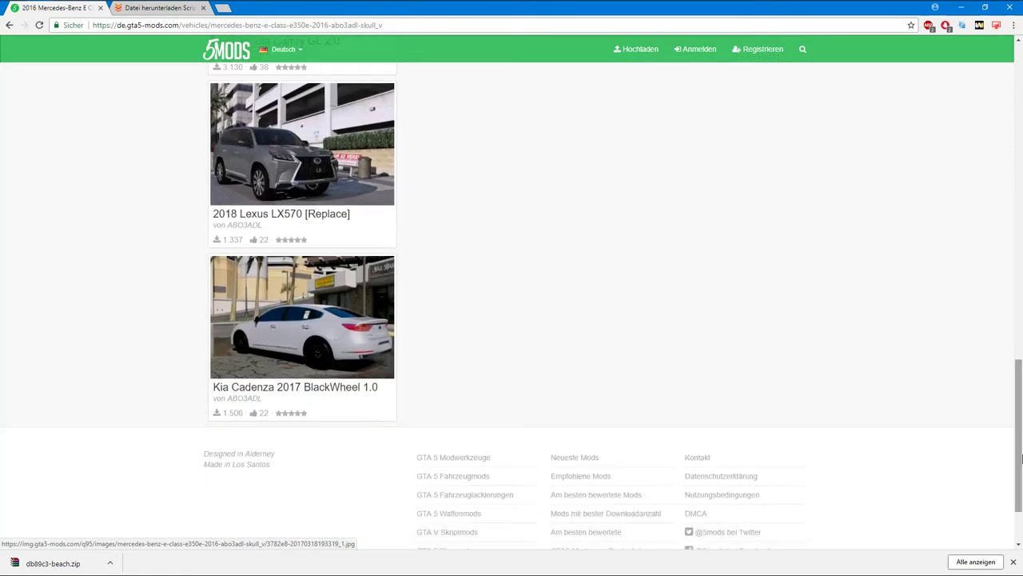
Download the 2016 Mercedes-Benz E Class (E350e) mod and go back to its mod page
{"action": "left_click_drag", "start_coordinate": [1019, 366], "coordinate": [1020, 87]}
{"action": "left_click", "coordinate": [235, 253]}
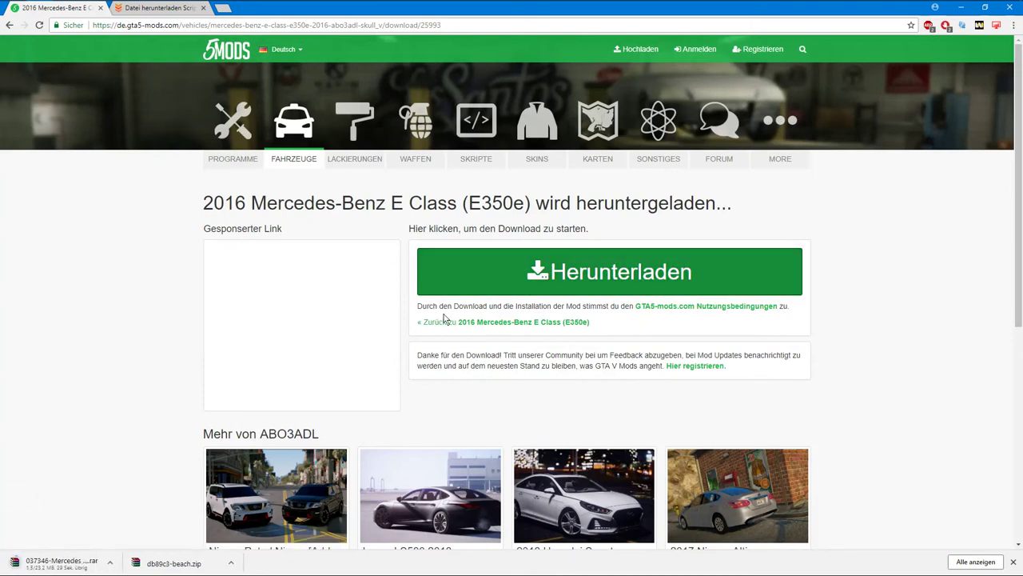
{"action": "left_click", "coordinate": [475, 323]}
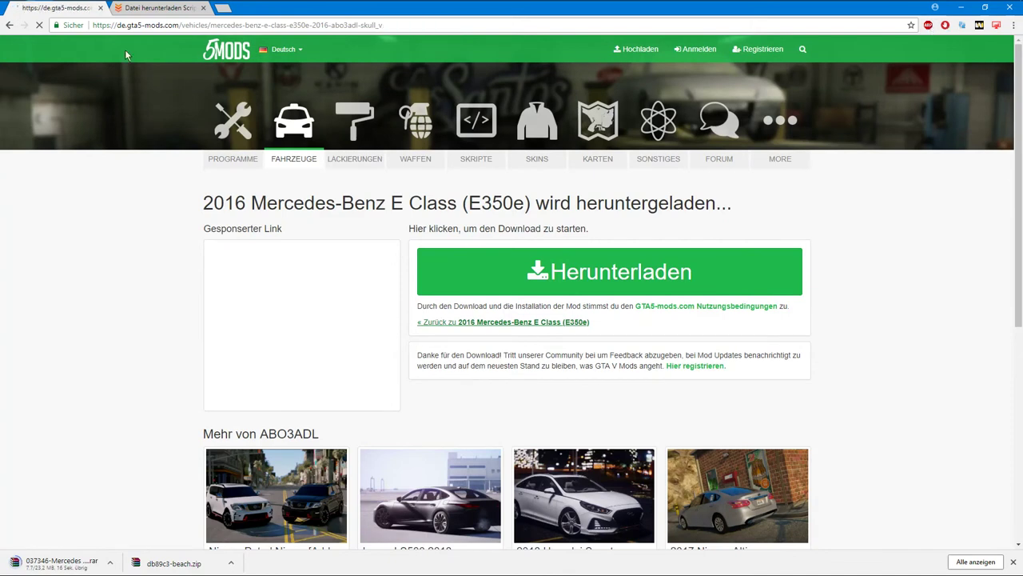
Close the Mercedes mod page and start the free download of ScriptHookVDotNet v2.7.zip from Turbobit
{"action": "key", "text": "ctrl+w"}
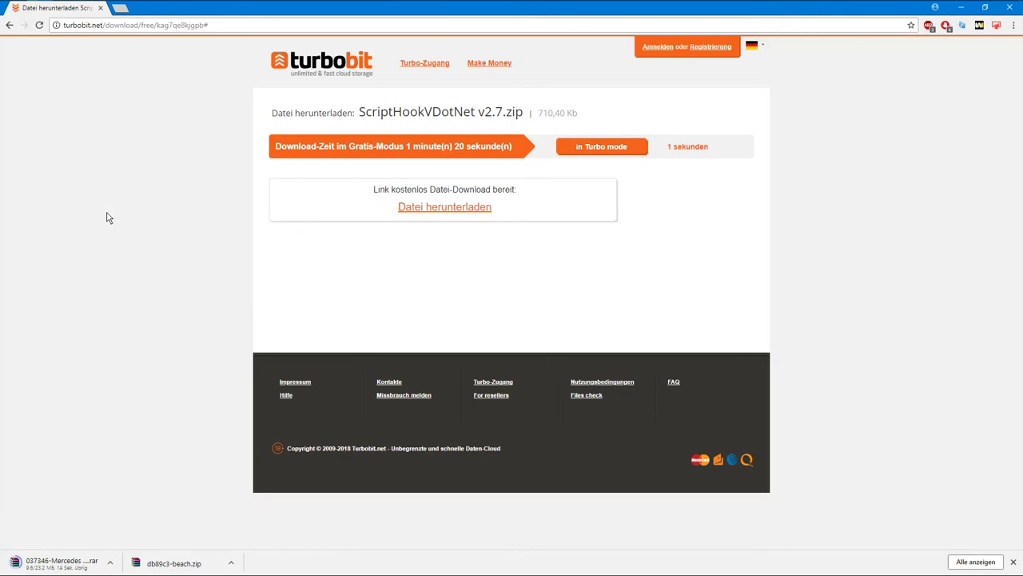
{"action": "left_click", "coordinate": [466, 211]}
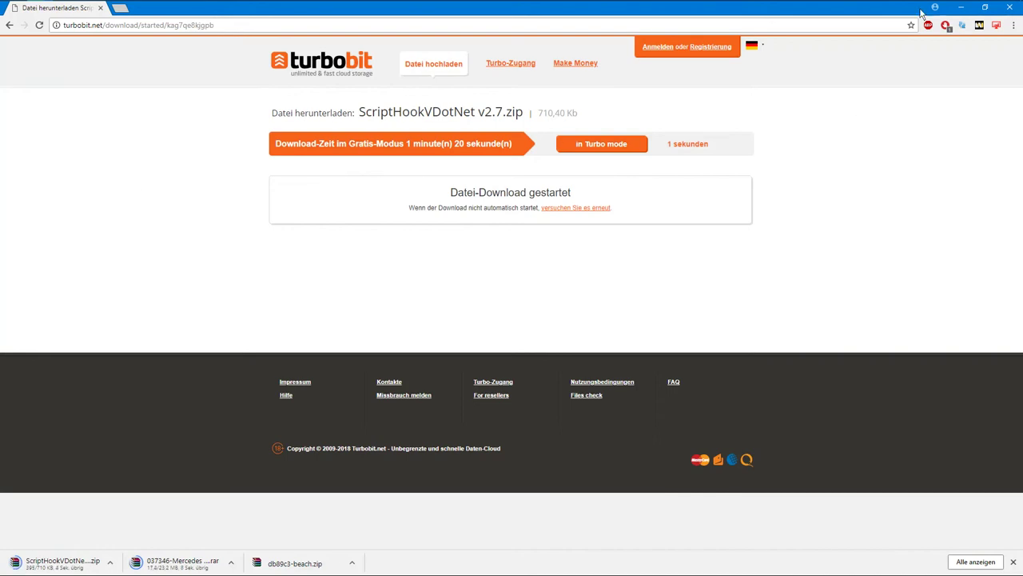
Clear the desktop by minimising the browser and closing the RAGEPluginHook archive and the Real Life Mod Manager
{"action": "left_click", "coordinate": [965, 8]}
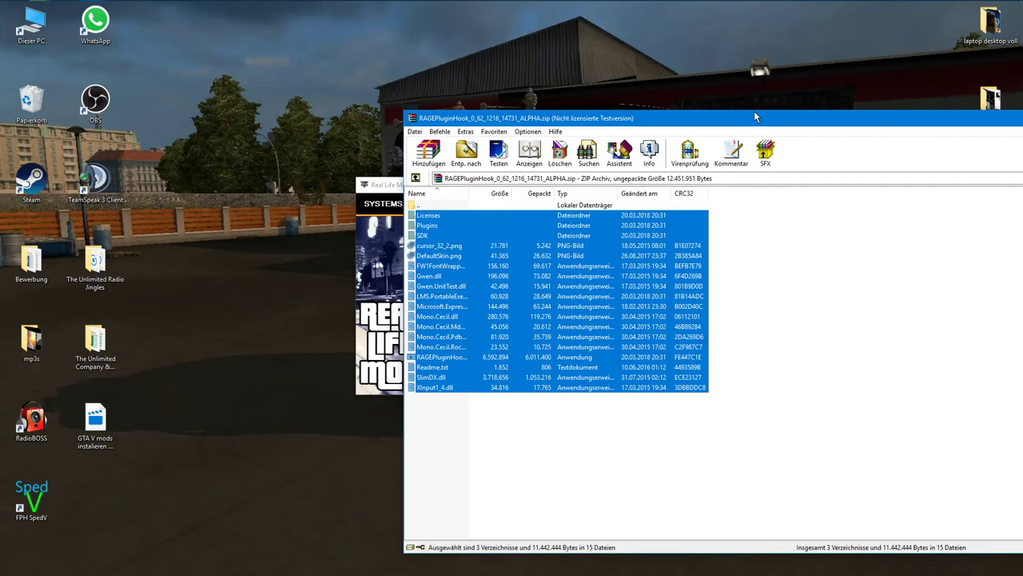
{"action": "left_click_drag", "start_coordinate": [755, 117], "coordinate": [494, 90]}
{"action": "left_click", "coordinate": [889, 90]}
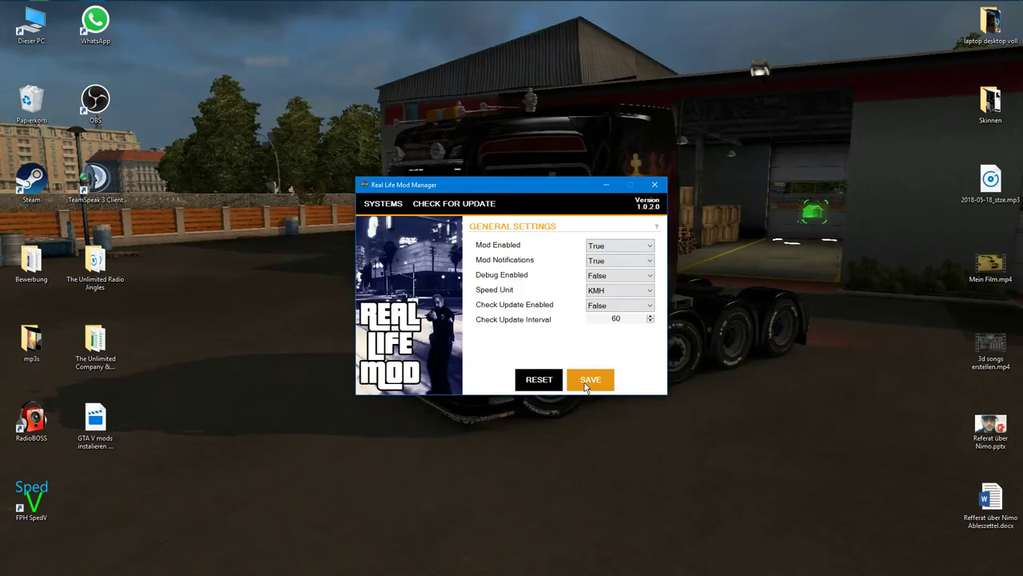
{"action": "left_click", "coordinate": [655, 186]}
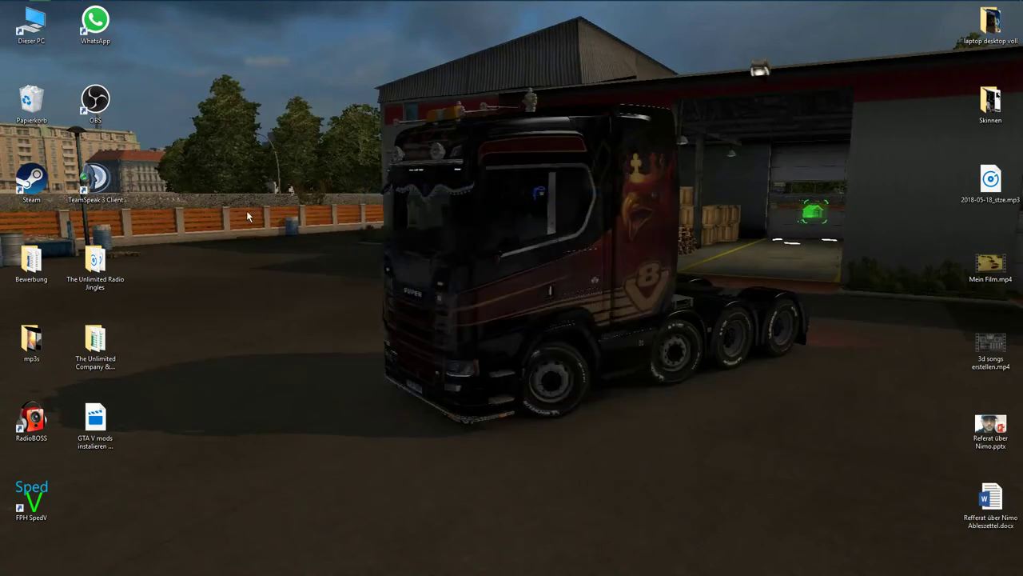
Open a file browser window and go to the SteamLibrary\steamapps folder on the DATA (D:) drive
{"action": "key", "text": "super+e"}
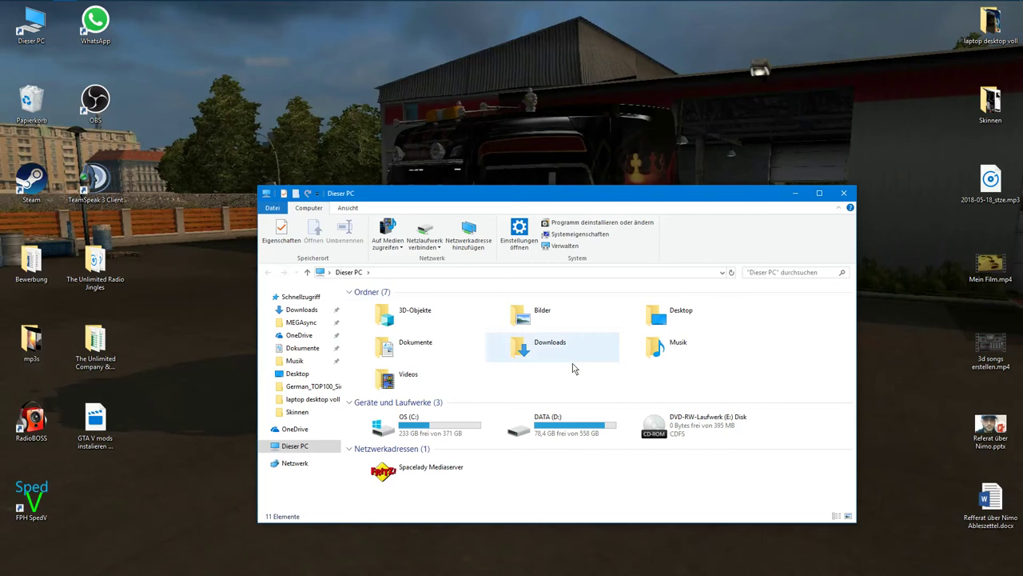
{"action": "double_click", "coordinate": [560, 432]}
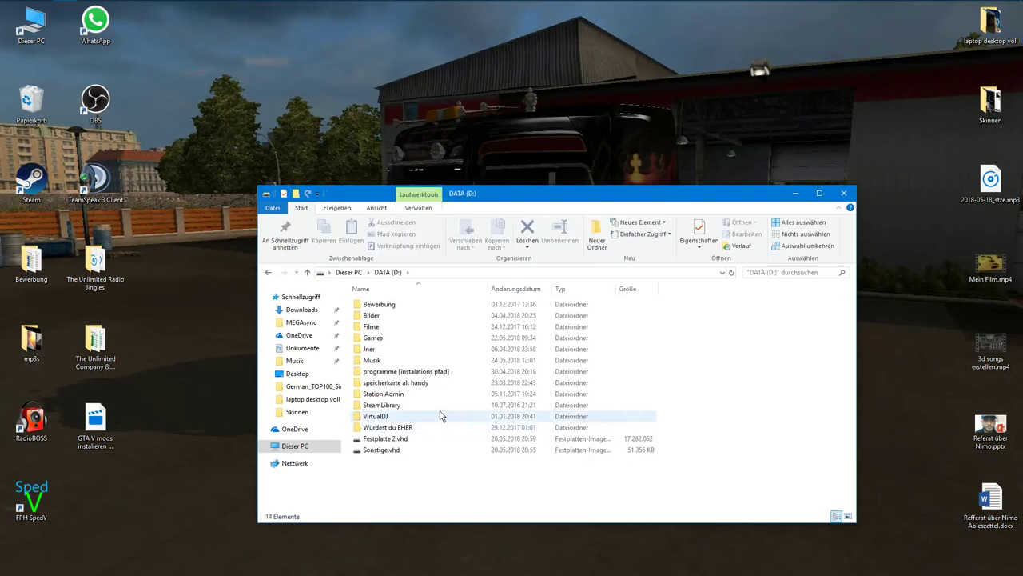
{"action": "double_click", "coordinate": [420, 405]}
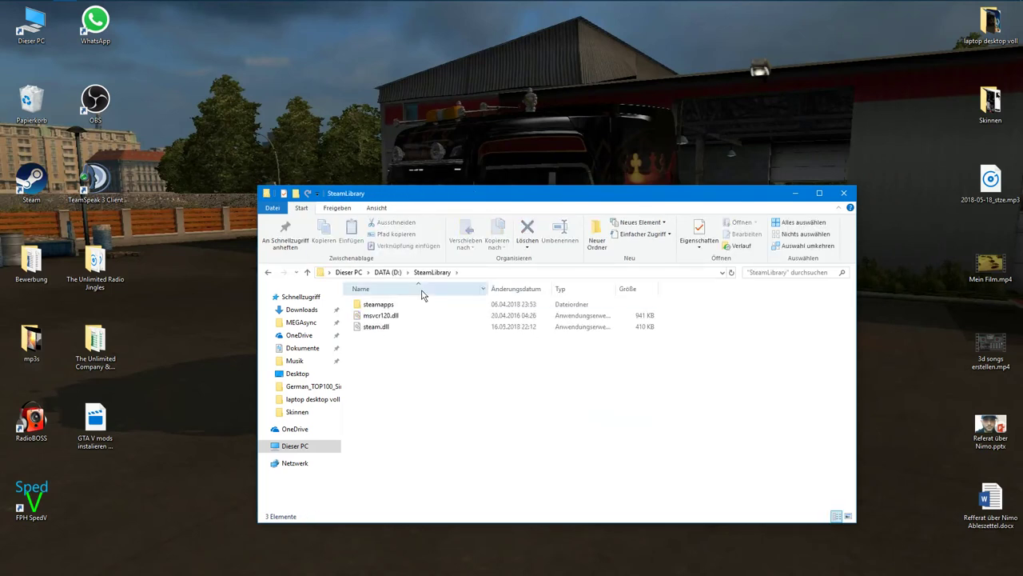
{"action": "double_click", "coordinate": [378, 305]}
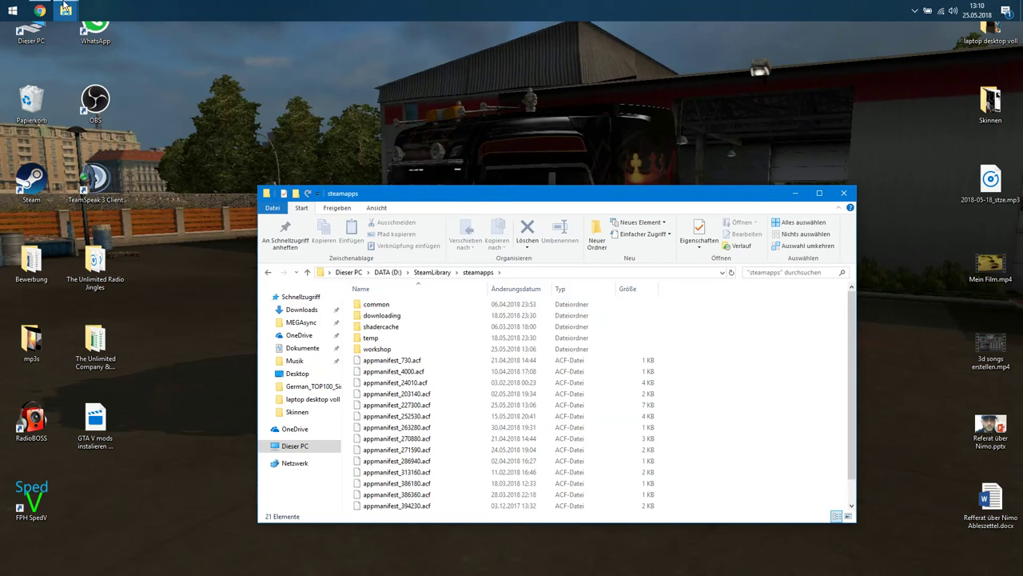
Switch to the already open Grand Theft Auto V folder, select x64e.rpf, and return to the browser
{"action": "mouse_move", "coordinate": [67, 12]}
{"action": "left_click", "coordinate": [49, 53]}
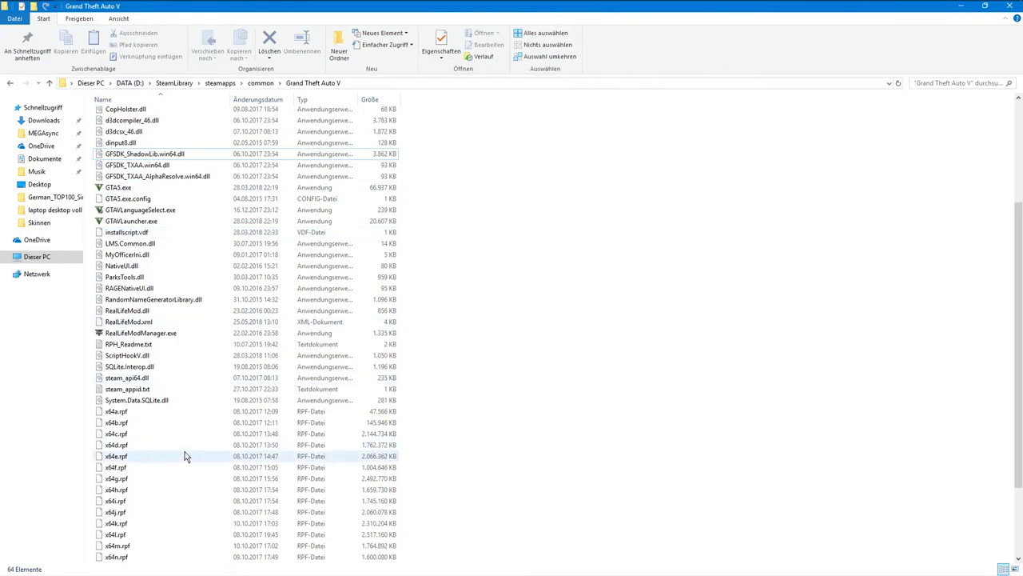
{"action": "left_click", "coordinate": [181, 459]}
{"action": "double_click", "coordinate": [179, 453]}
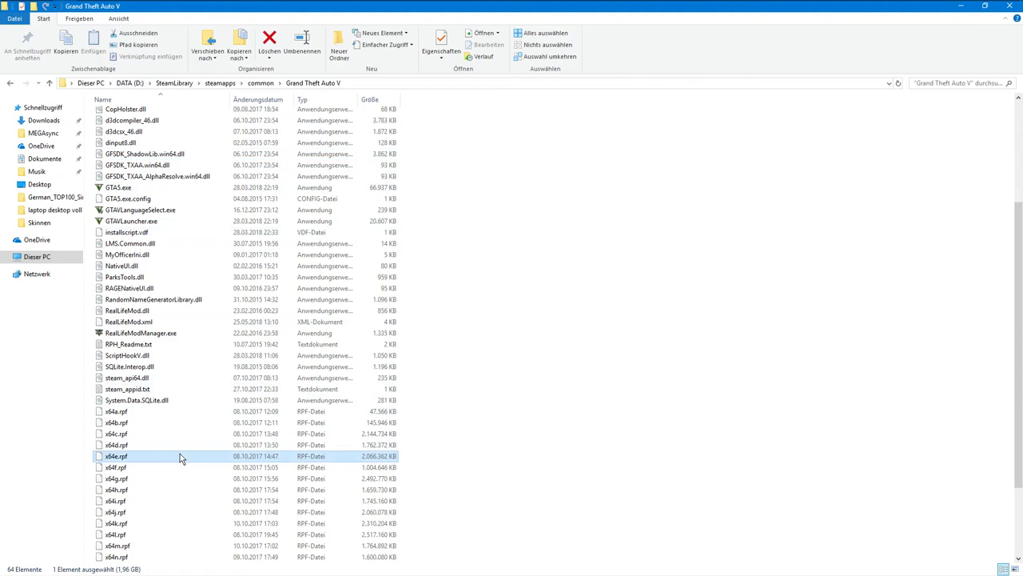
{"action": "left_click", "coordinate": [565, 426]}
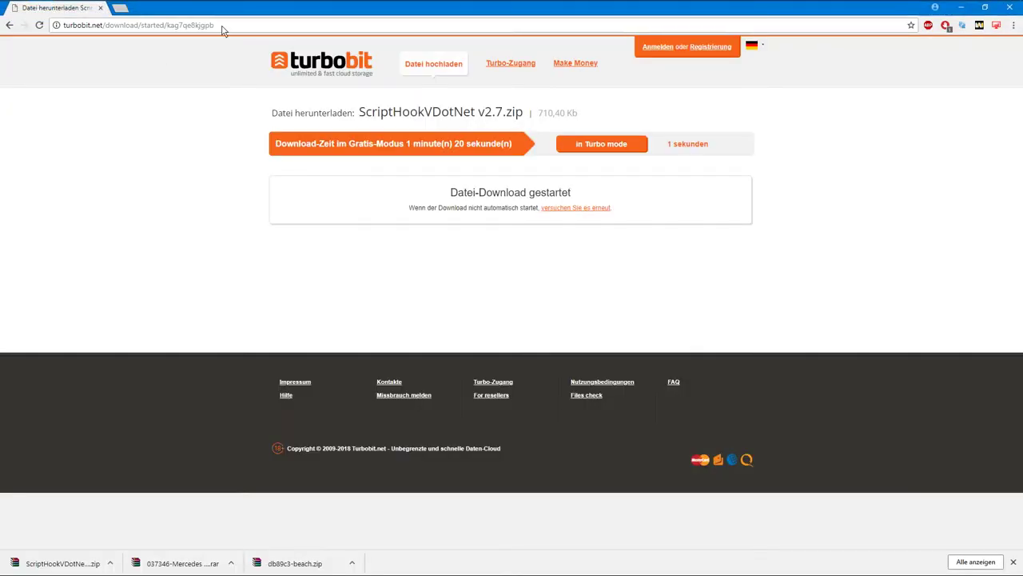
Search the web for "gta v mod manager", view the GTAV Mod Manager page on GTA5-Mods.com, and return to the results
{"action": "type", "text": "gta v m"}
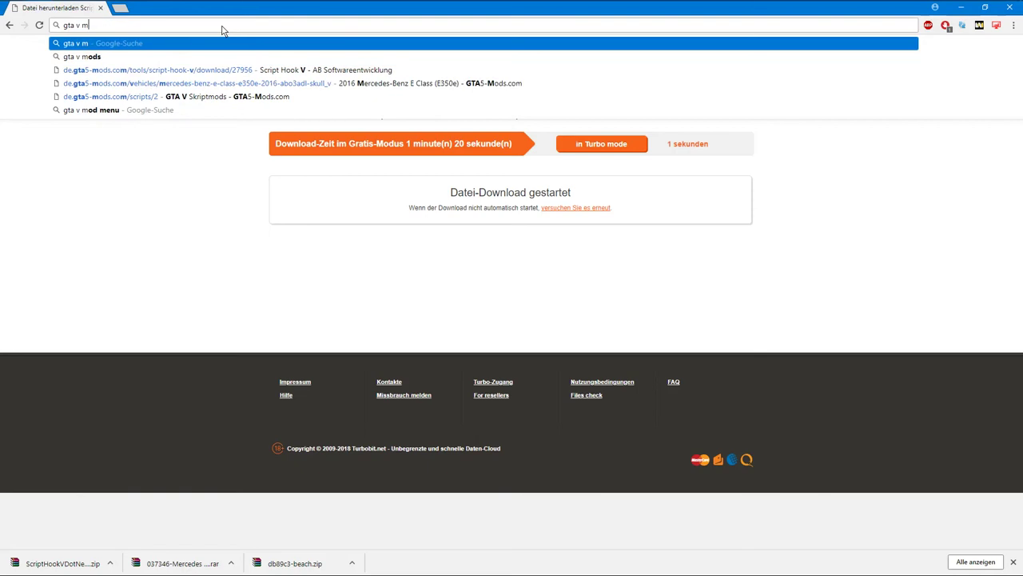
{"action": "type", "text": "od mana"}
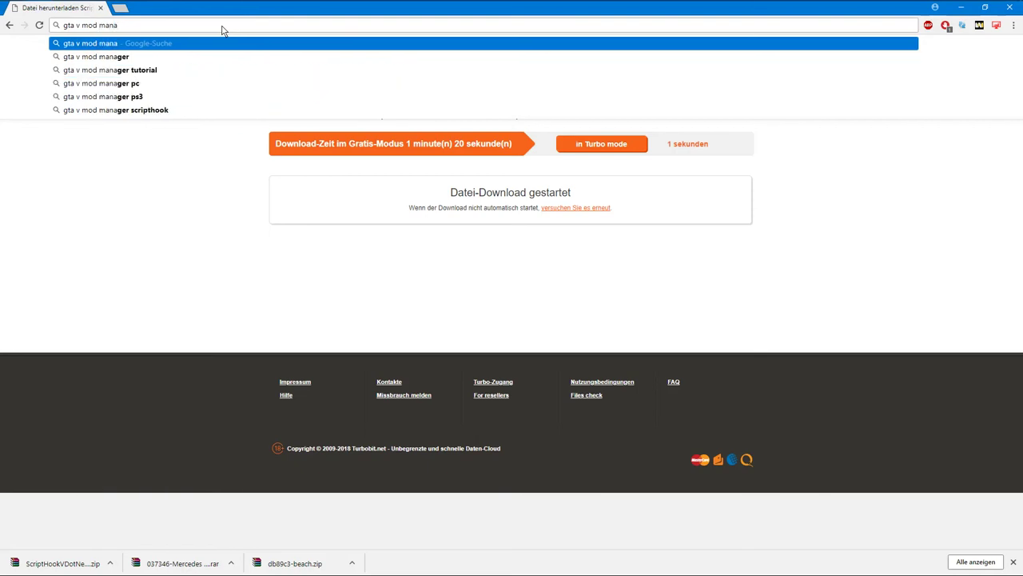
{"action": "key", "text": "Down"}
{"action": "key", "text": "Return"}
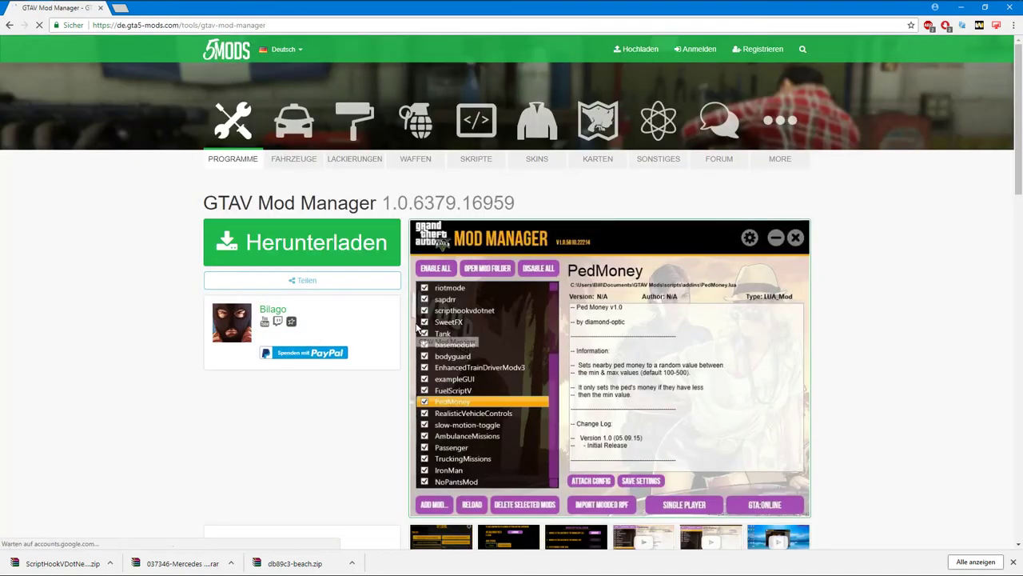
{"action": "scroll", "coordinate": [416, 328], "scroll_direction": "down", "scroll_amount": 7}
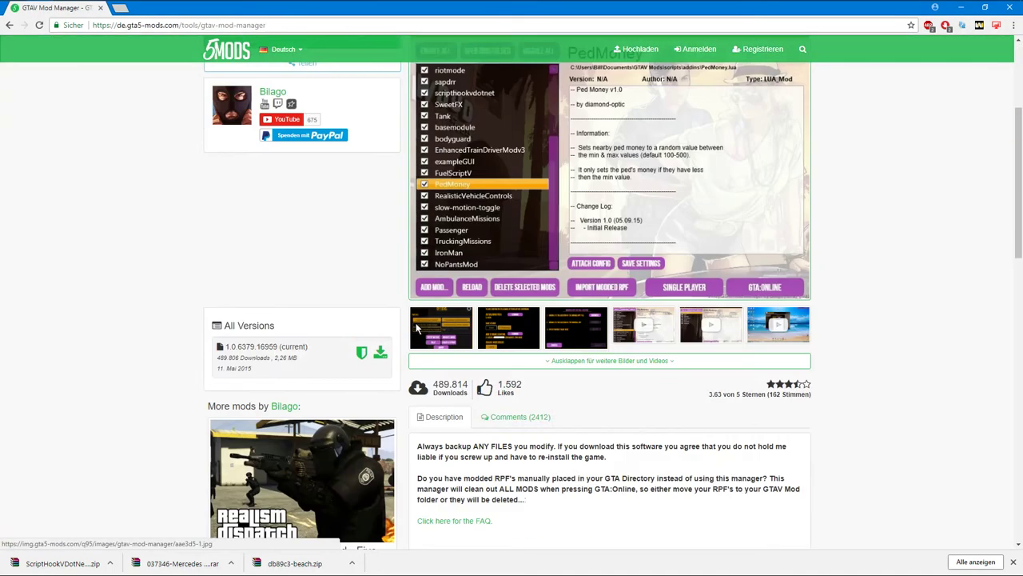
{"action": "key", "text": "alt+Left"}
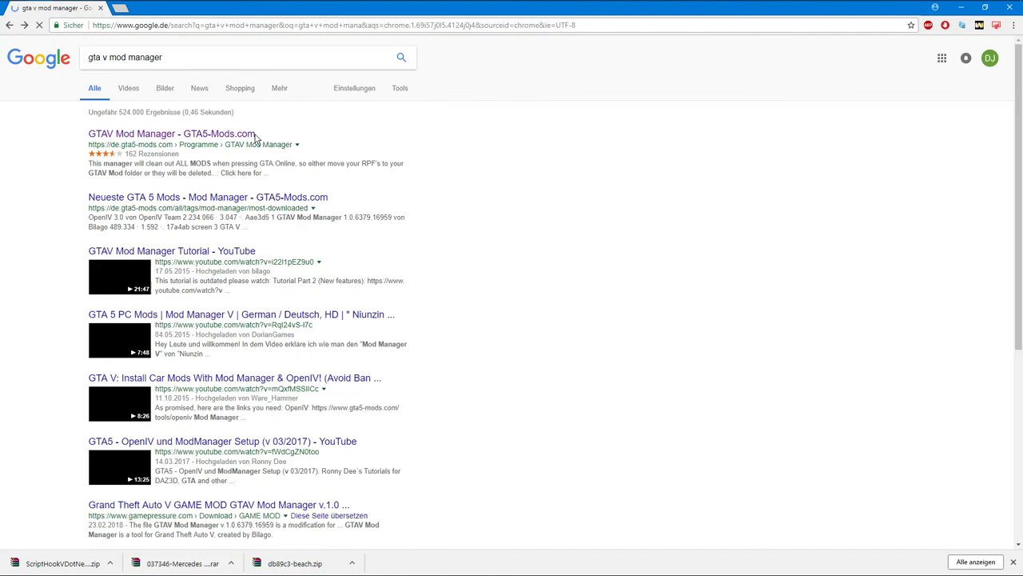
Search Google for "gta v autos einfügen", open the "GTA 5 Autos Einfügen Komplett Installation" video result, and go back to the results
{"action": "left_click", "coordinate": [249, 69]}
{"action": "key", "text": "BackSpace"}
{"action": "key", "text": "BackSpace"}
{"action": "key", "text": "BackSpace"}
{"action": "key", "text": "BackSpace"}
{"action": "key", "text": "BackSpace"}
{"action": "key", "text": "BackSpace"}
{"action": "key", "text": "BackSpace"}
{"action": "key", "text": "BackSpace"}
{"action": "key", "text": "BackSpace"}
{"action": "key", "text": "BackSpace"}
{"action": "key", "text": "BackSpace"}
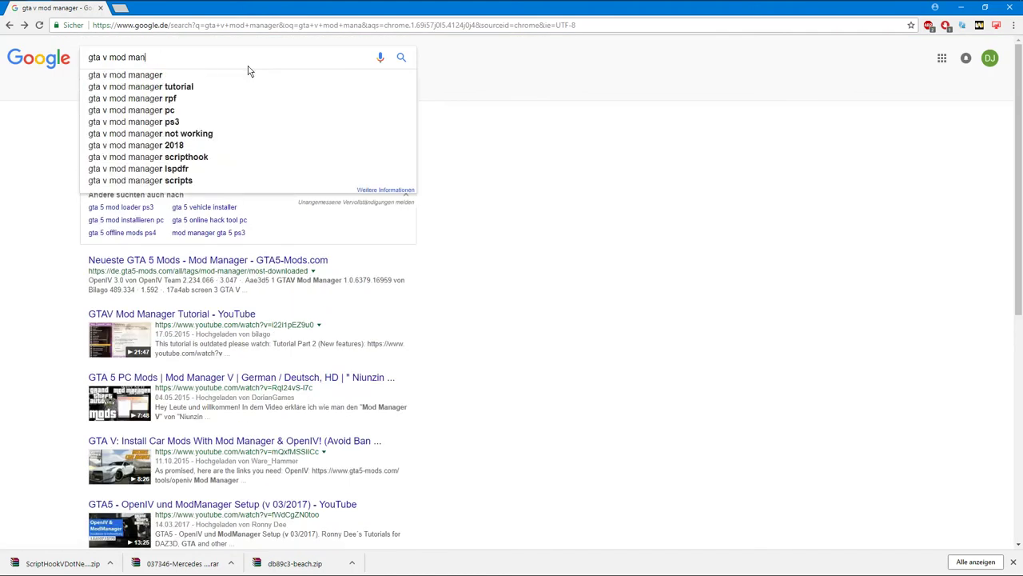
{"action": "type", "text": "autos ein"}
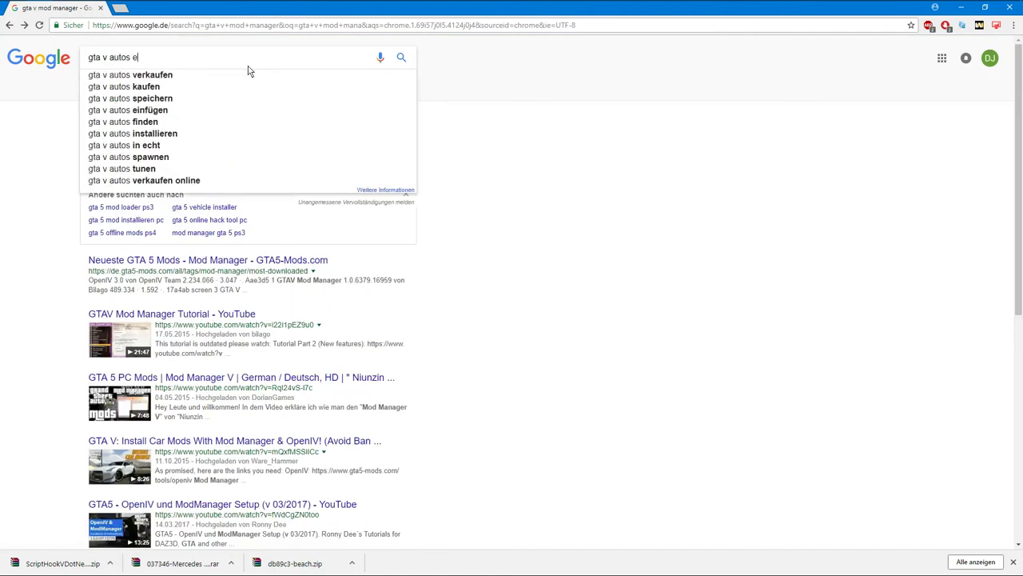
{"action": "left_click", "coordinate": [248, 74]}
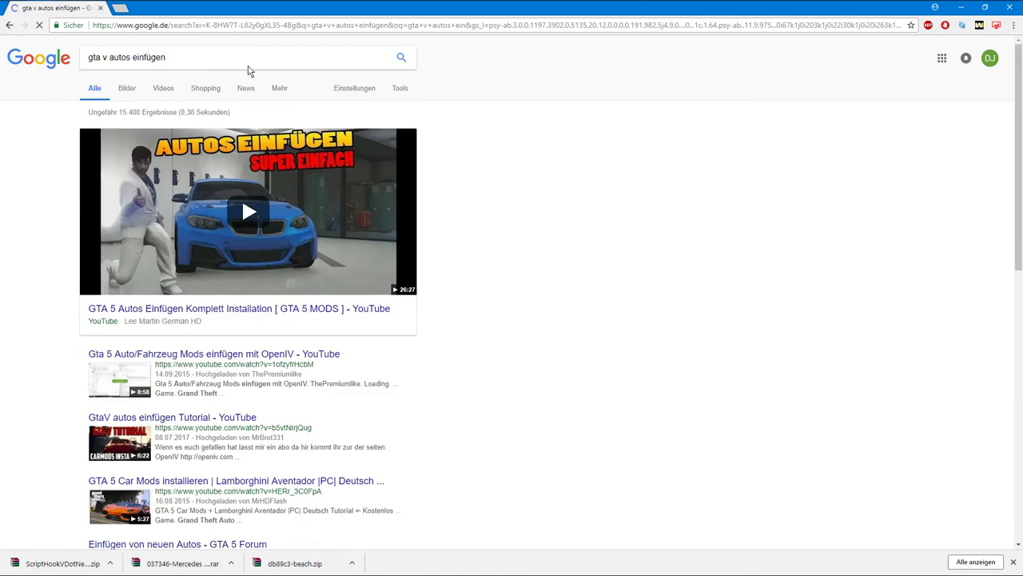
{"action": "left_click", "coordinate": [247, 319]}
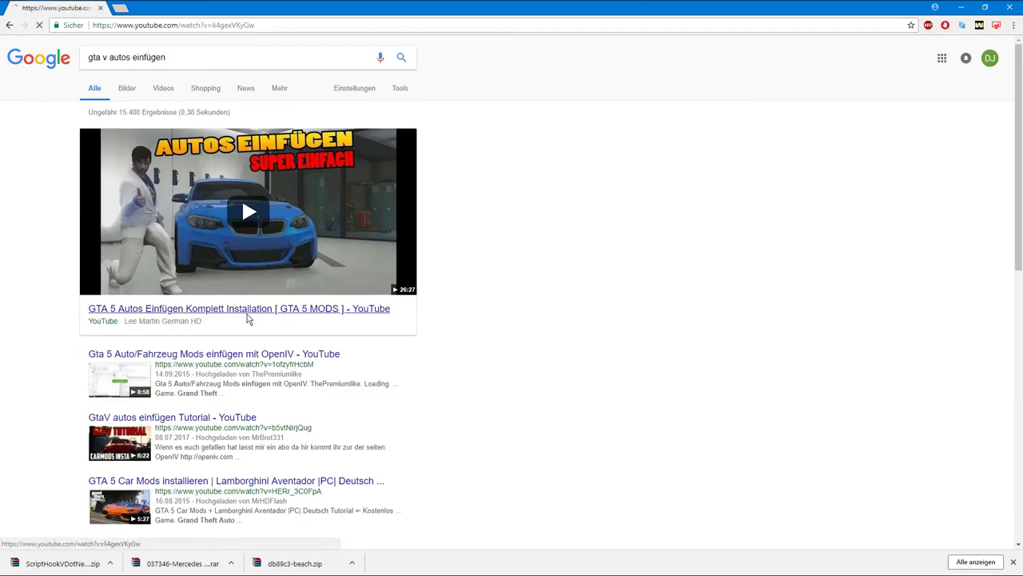
{"action": "key", "text": "alt+Left"}
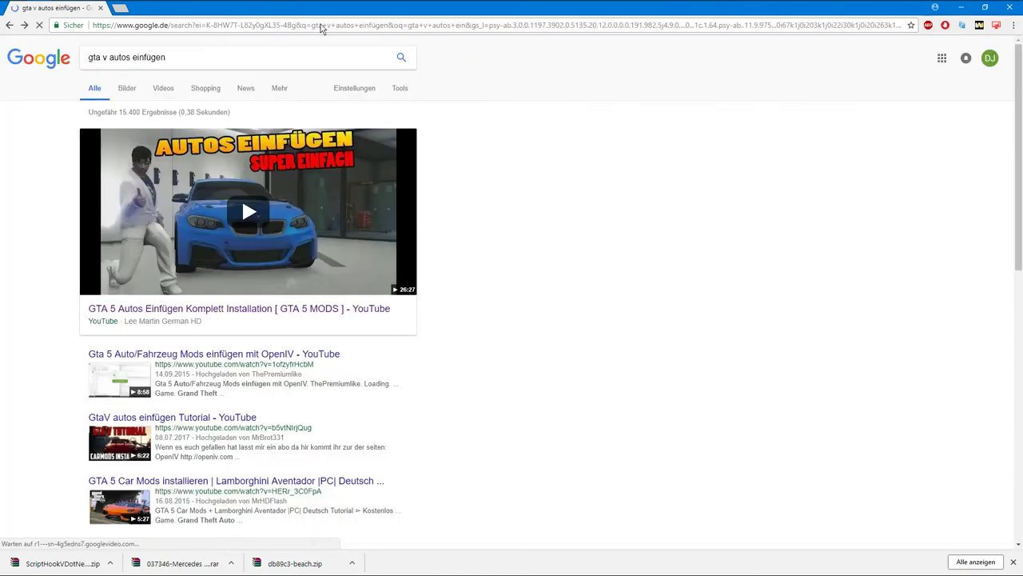
Search for "open iv" and download the OpenIV 3.0 installer from openiv.com
{"action": "left_click", "coordinate": [267, 62]}
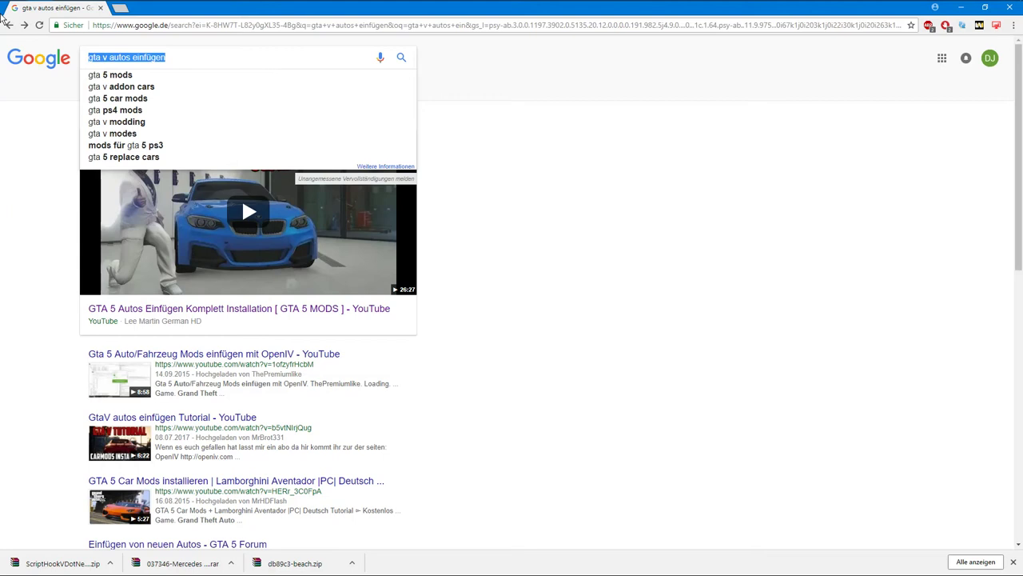
{"action": "type", "text": "open iv"}
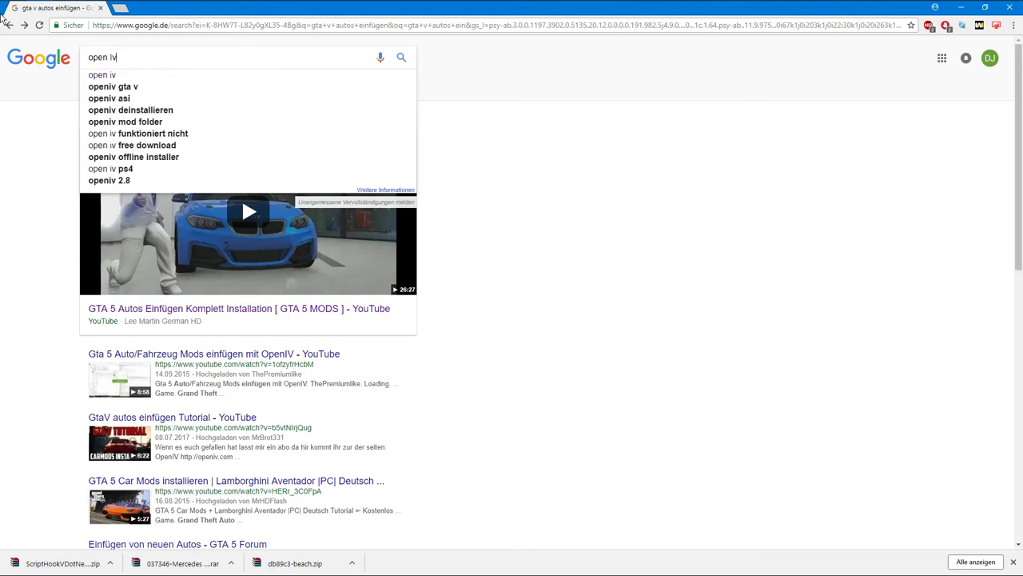
{"action": "key", "text": "Return"}
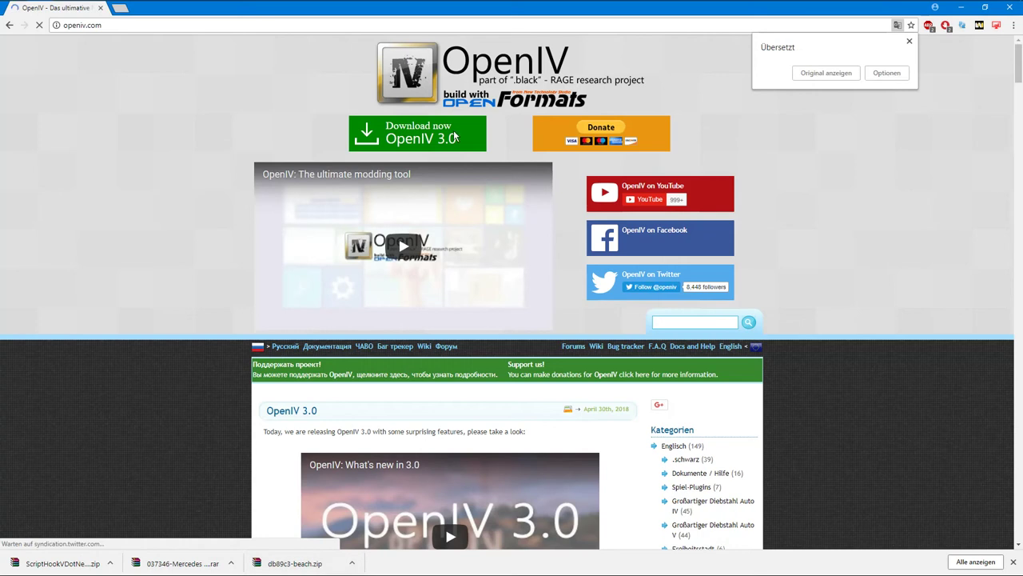
{"action": "left_click", "coordinate": [417, 133]}
Search for "gta v Yacht mod" in a new tab and download the Yacht Deluxe 1.9 mod from GTA5-Mods.com
{"action": "left_click", "coordinate": [125, 10]}
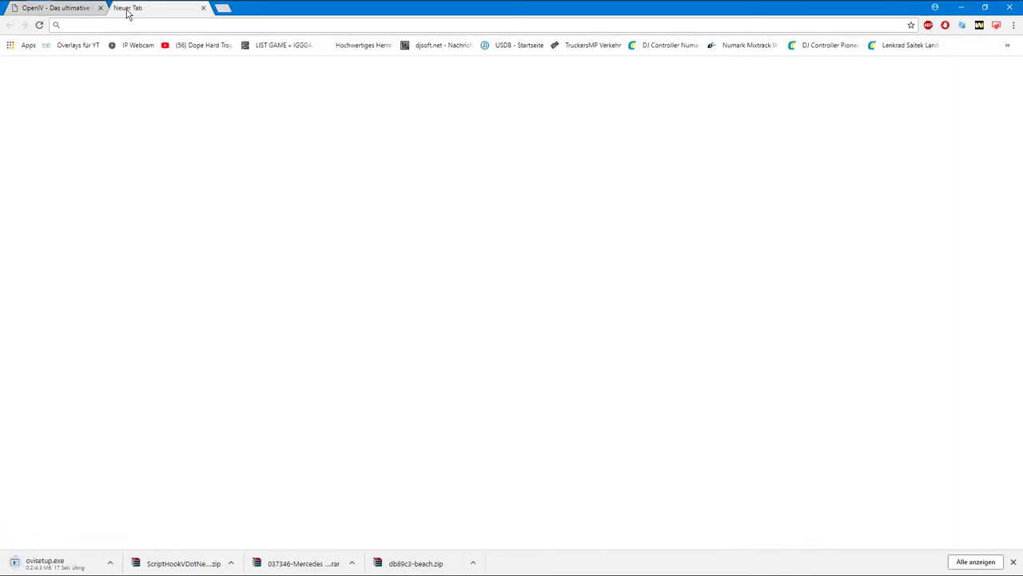
{"action": "type", "text": "gta v"}
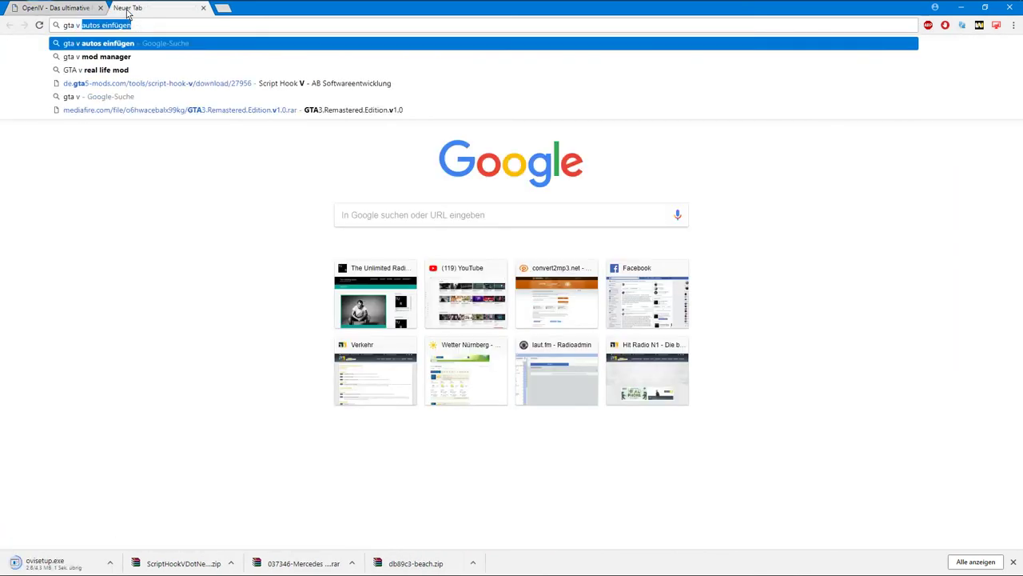
{"action": "type", "text": " Yacht mod"}
{"action": "key", "text": "Return"}
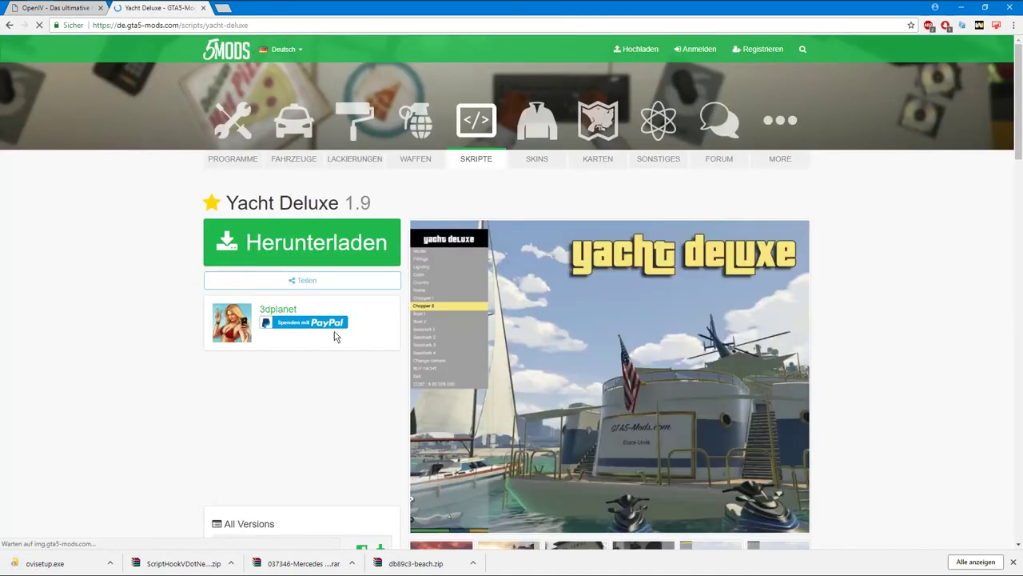
{"action": "scroll", "coordinate": [603, 297], "scroll_direction": "down", "scroll_amount": 2}
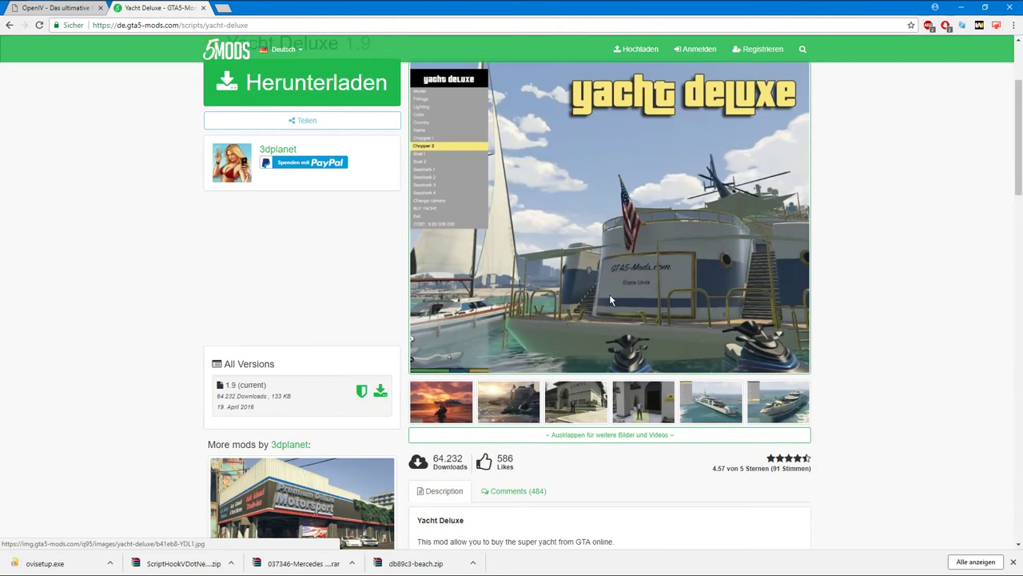
{"action": "left_click", "coordinate": [291, 88]}
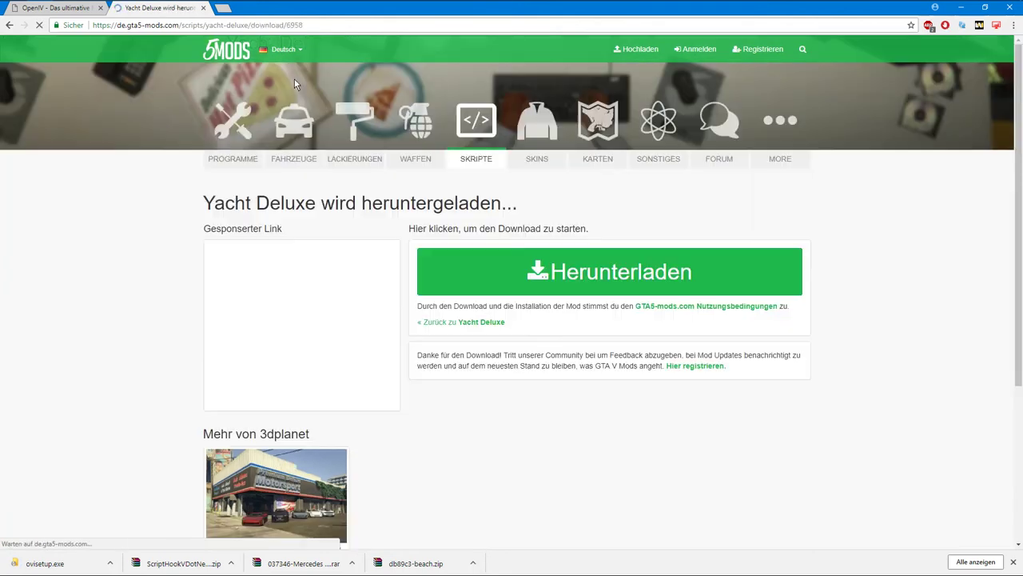
{"action": "left_click", "coordinate": [650, 272]}
Open the author's Premium Deluxe Motorsport Car Dealer (Sell Cars) mod and look through its screenshots
{"action": "scroll", "coordinate": [485, 378], "scroll_direction": "down", "scroll_amount": 2}
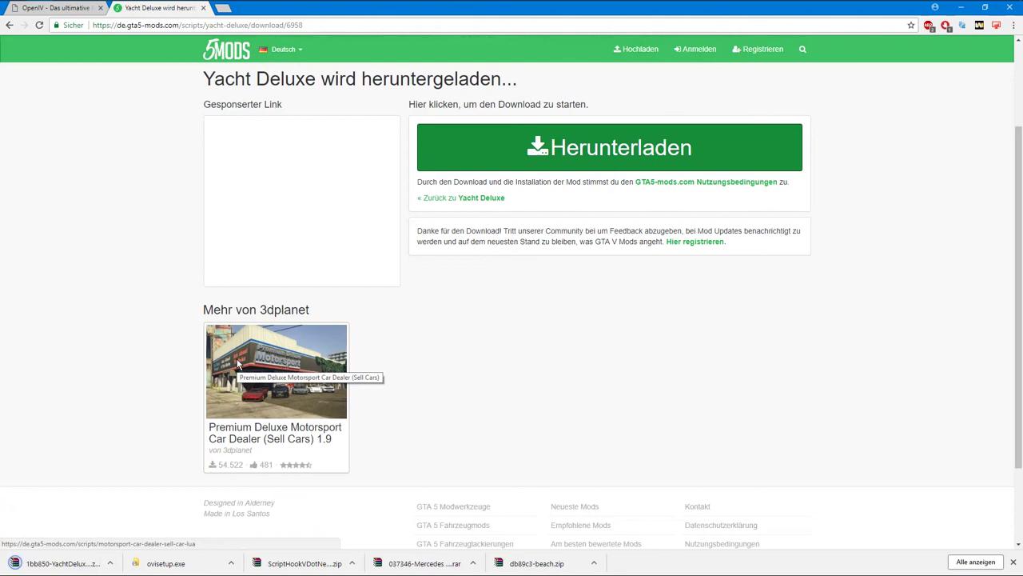
{"action": "left_click", "coordinate": [237, 361]}
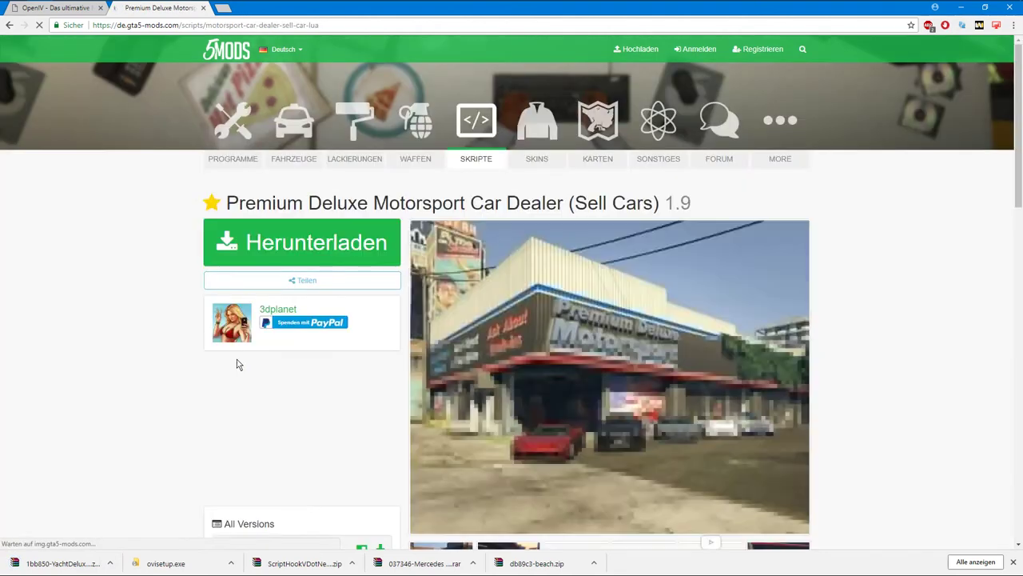
{"action": "scroll", "coordinate": [575, 366], "scroll_direction": "down", "scroll_amount": 2}
{"action": "left_click", "coordinate": [608, 373]}
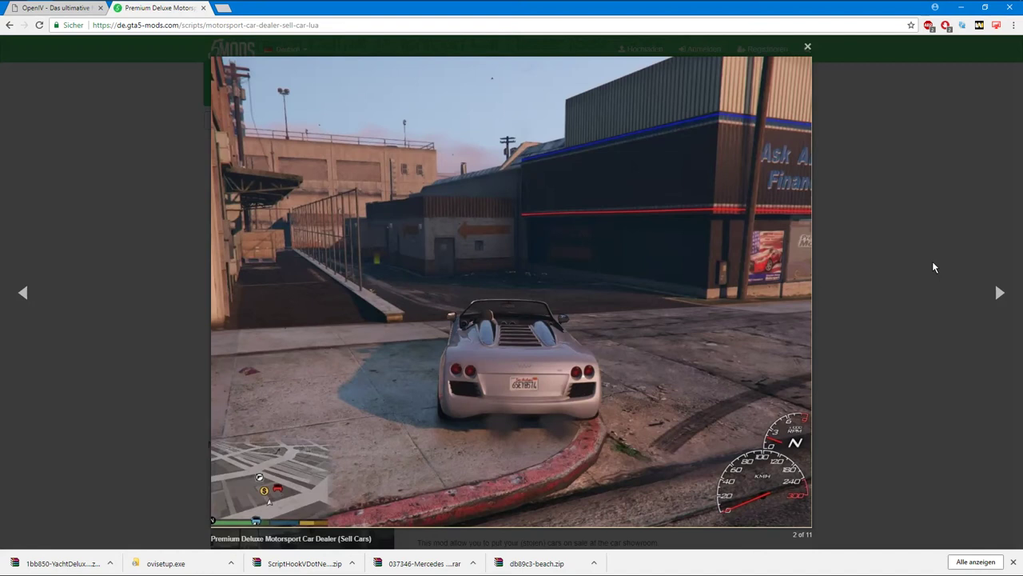
{"action": "left_click", "coordinate": [1004, 301]}
{"action": "left_click", "coordinate": [1005, 301]}
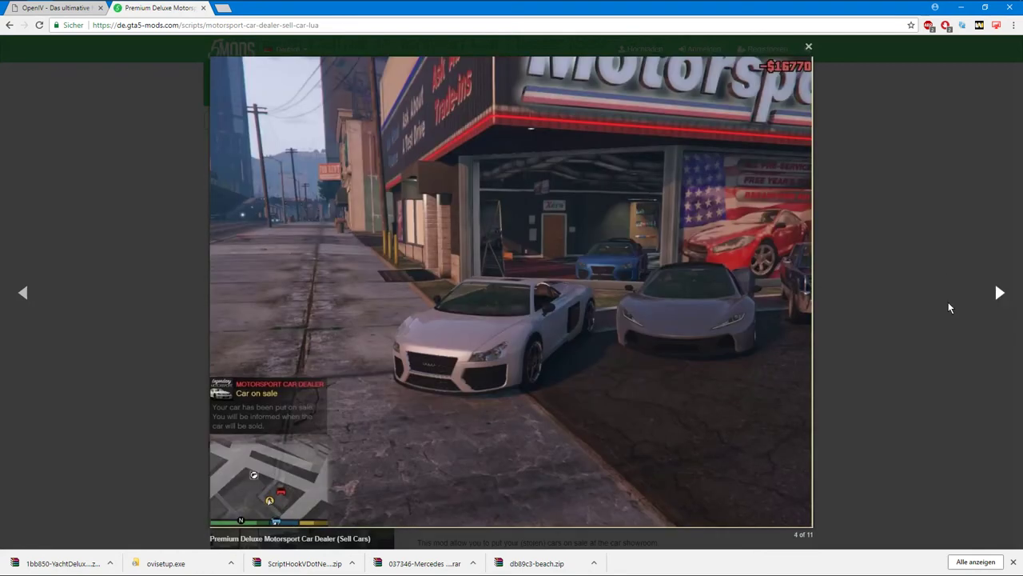
{"action": "left_click", "coordinate": [42, 300]}
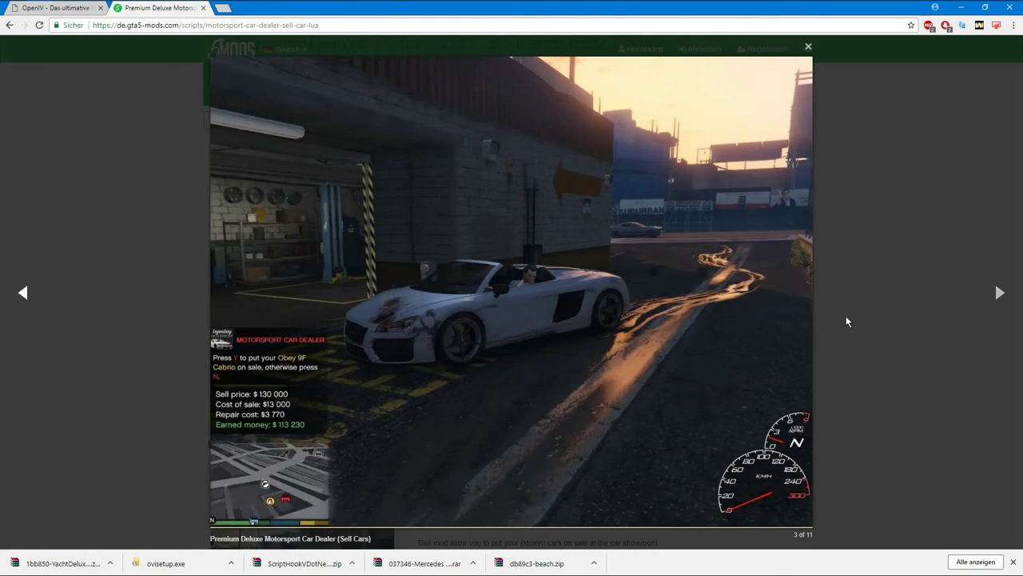
{"action": "left_click", "coordinate": [1008, 300]}
{"action": "left_click", "coordinate": [1007, 301]}
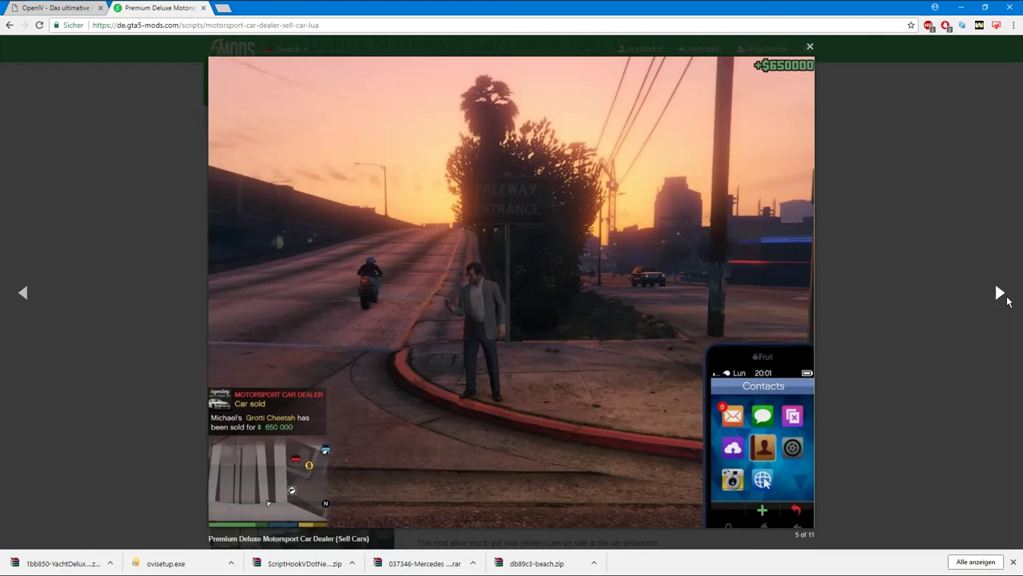
View the videos in the car dealer mod's gallery and skip ahead in "BECOME A CAR DEALER-GTA5 MODS"
{"action": "left_click", "coordinate": [1008, 301]}
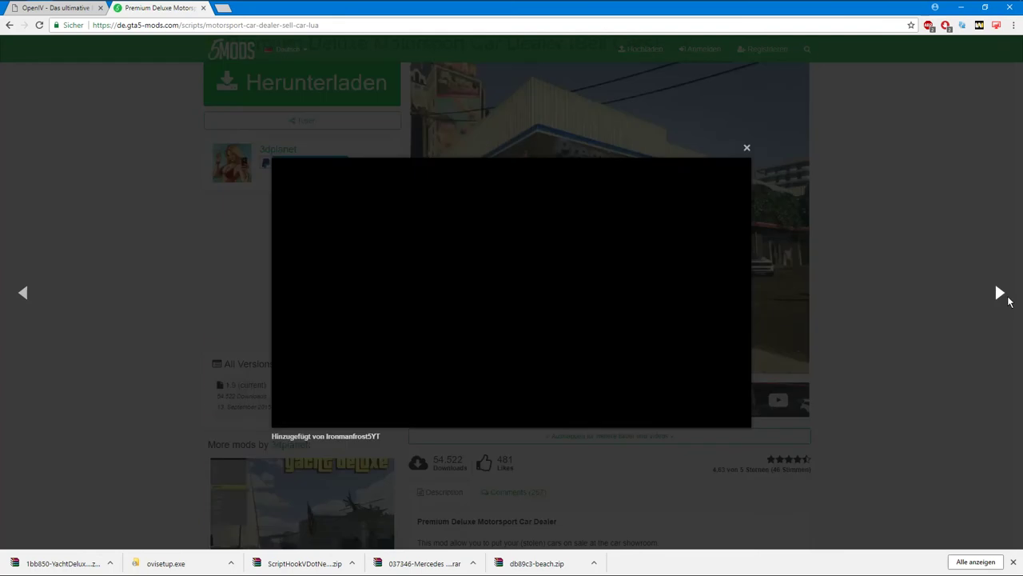
{"action": "left_click", "coordinate": [1007, 300]}
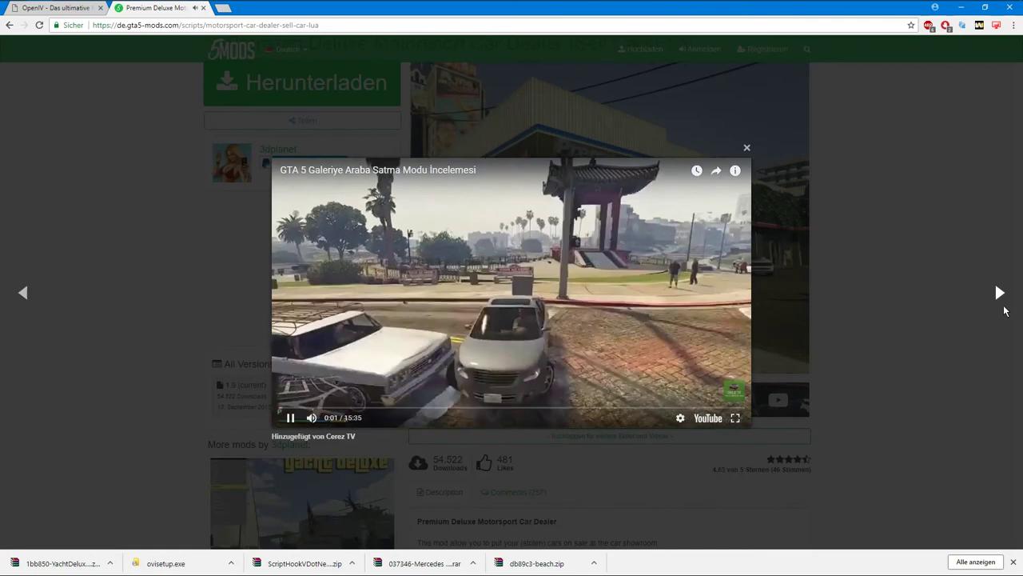
{"action": "left_click", "coordinate": [16, 294]}
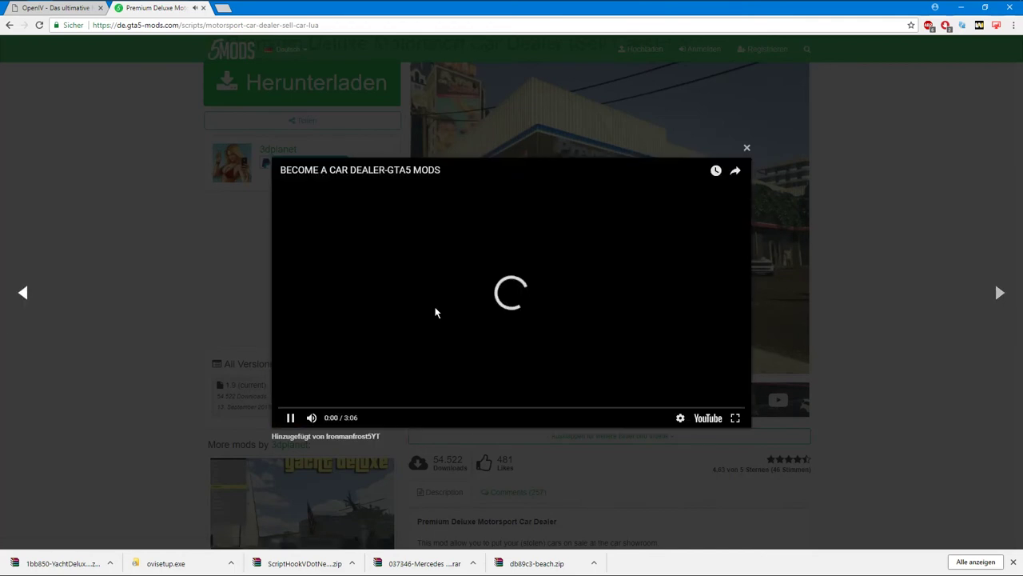
{"action": "left_click", "coordinate": [310, 408]}
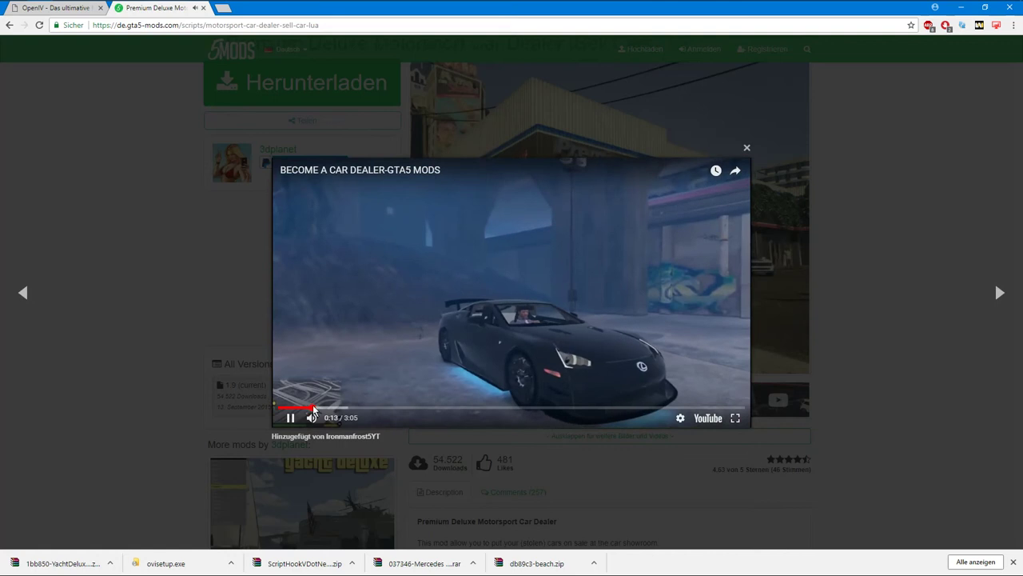
Skip to two further points in the car dealer mod's video to view the selling gameplay
{"action": "left_click", "coordinate": [342, 408]}
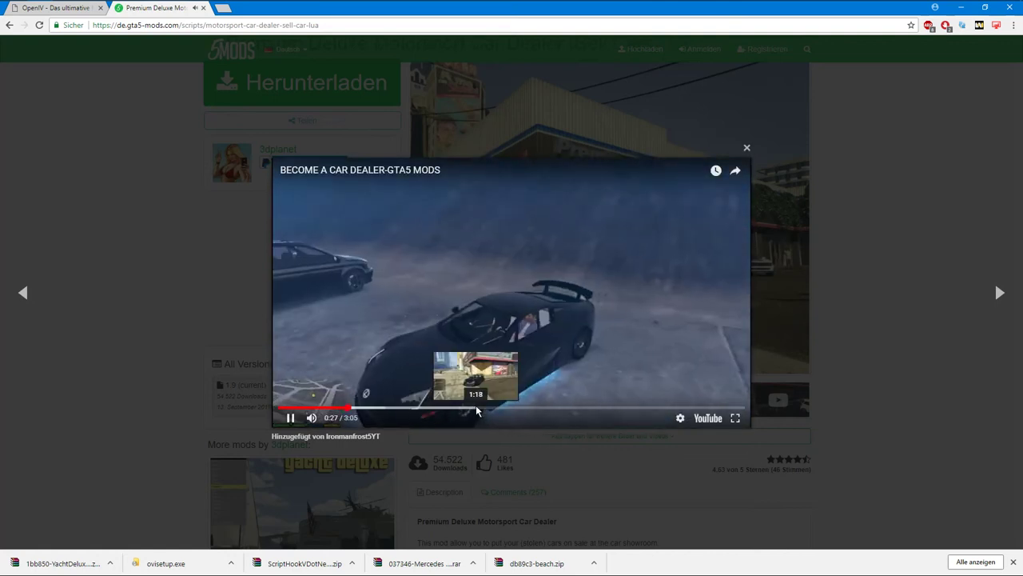
{"action": "left_click", "coordinate": [444, 407]}
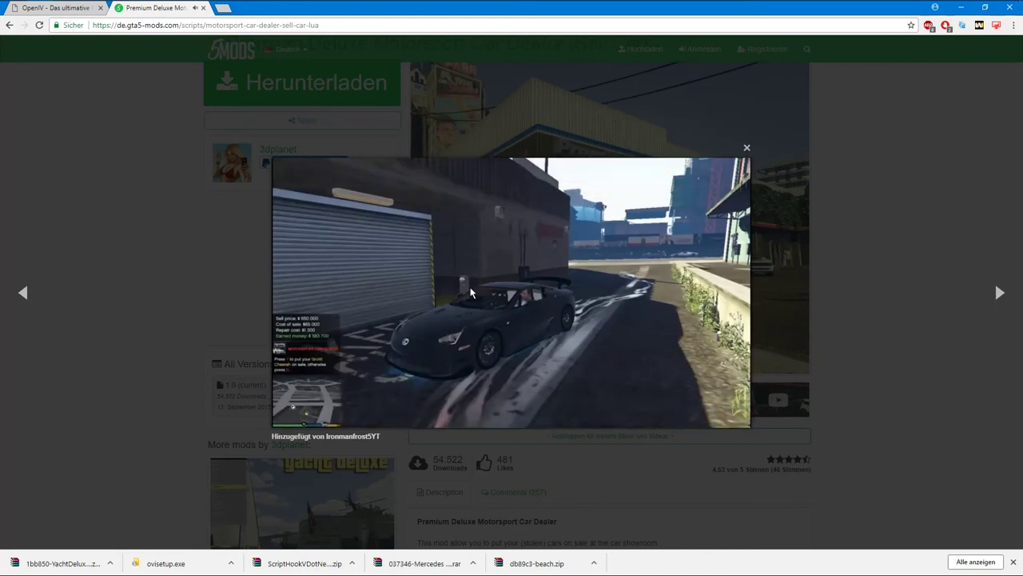
Launch the downloaded OpenIV installer ovisetup.exe and allow it to run despite its unverified publisher
{"action": "left_click", "coordinate": [171, 562]}
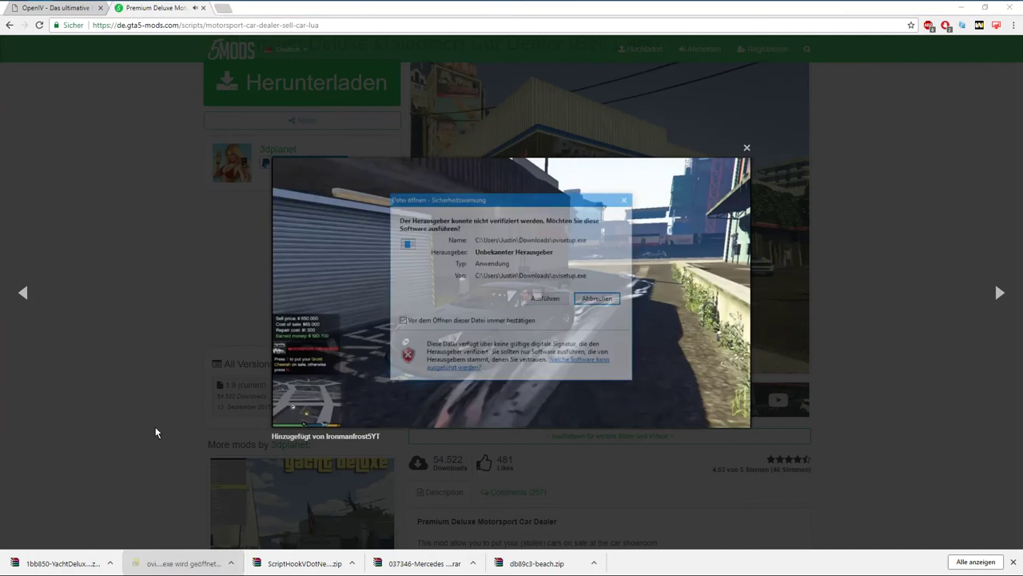
{"action": "left_click", "coordinate": [535, 301]}
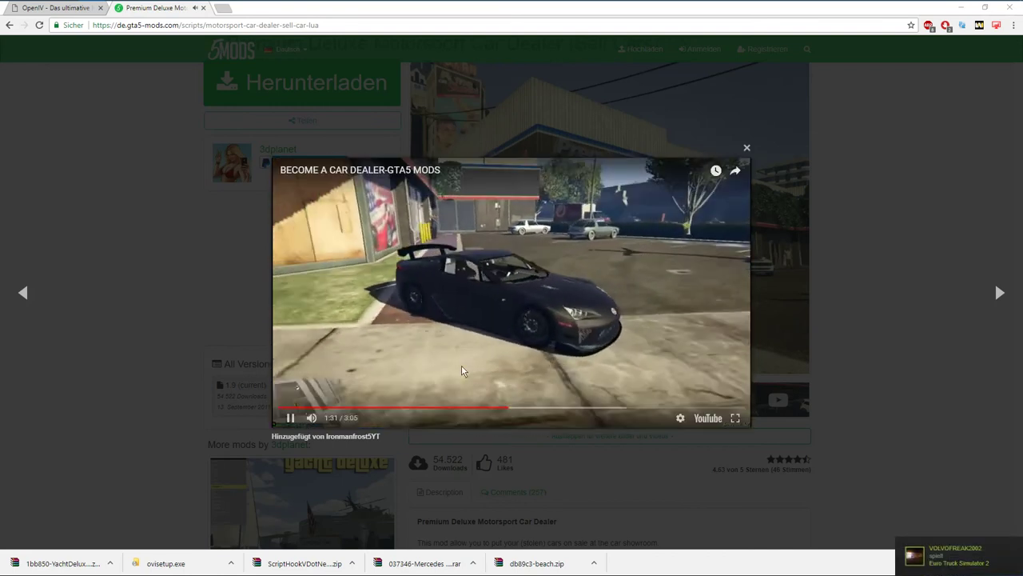
Read the car dealer mod's description and requirements, and look through the Initial & Response Dialogue Menu mod's page
{"action": "left_click", "coordinate": [156, 387]}
{"action": "scroll", "coordinate": [157, 387], "scroll_direction": "down", "scroll_amount": 5}
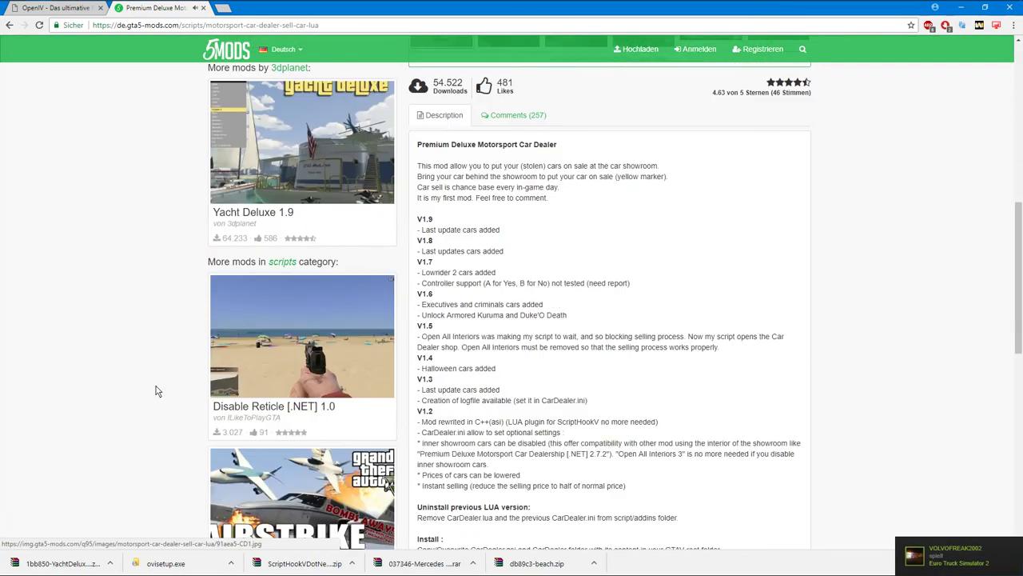
{"action": "scroll", "coordinate": [158, 390], "scroll_direction": "down", "scroll_amount": 4}
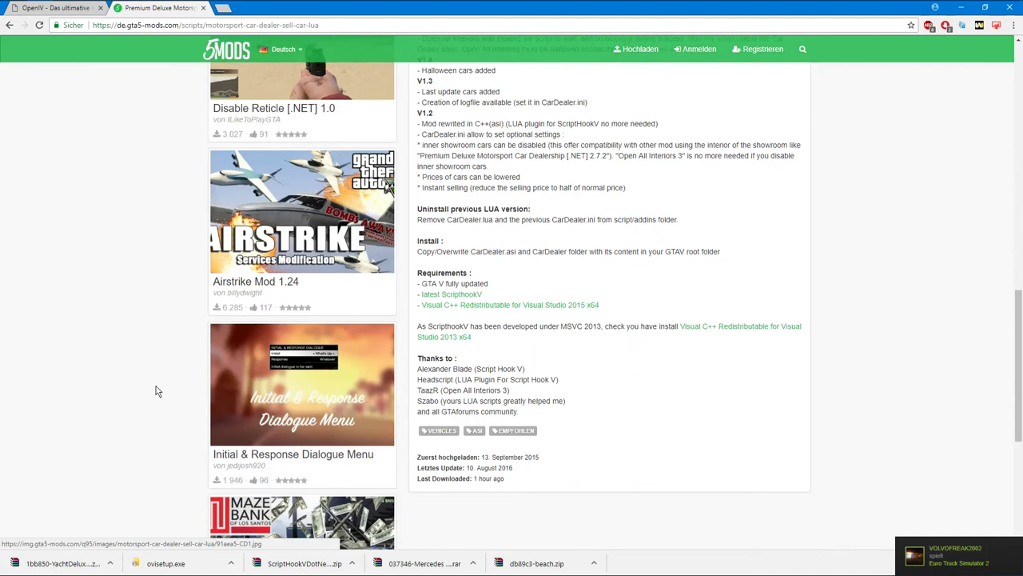
{"action": "scroll", "coordinate": [158, 390], "scroll_direction": "down", "scroll_amount": 1}
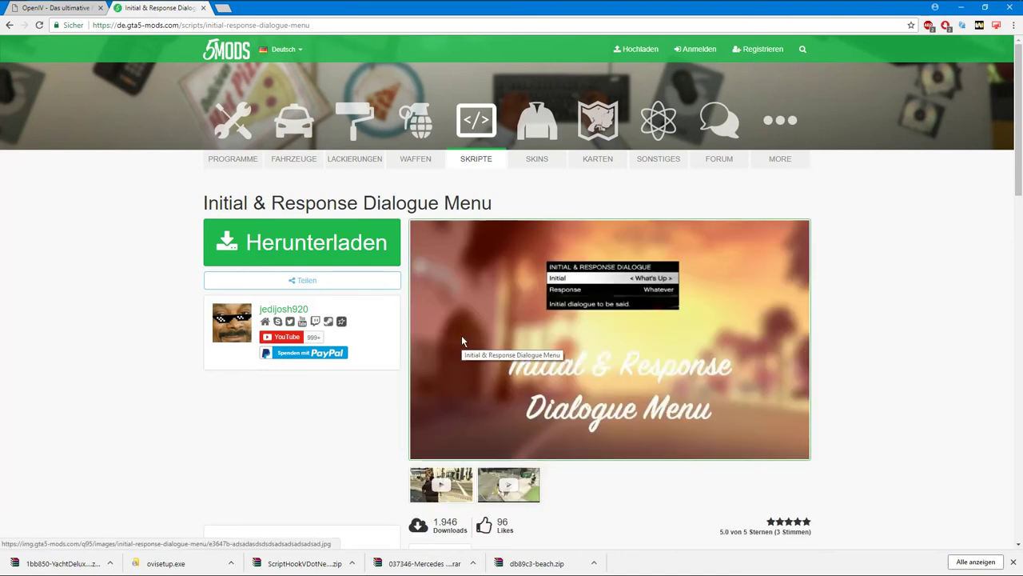
{"action": "scroll", "coordinate": [461, 341], "scroll_direction": "down", "scroll_amount": 4}
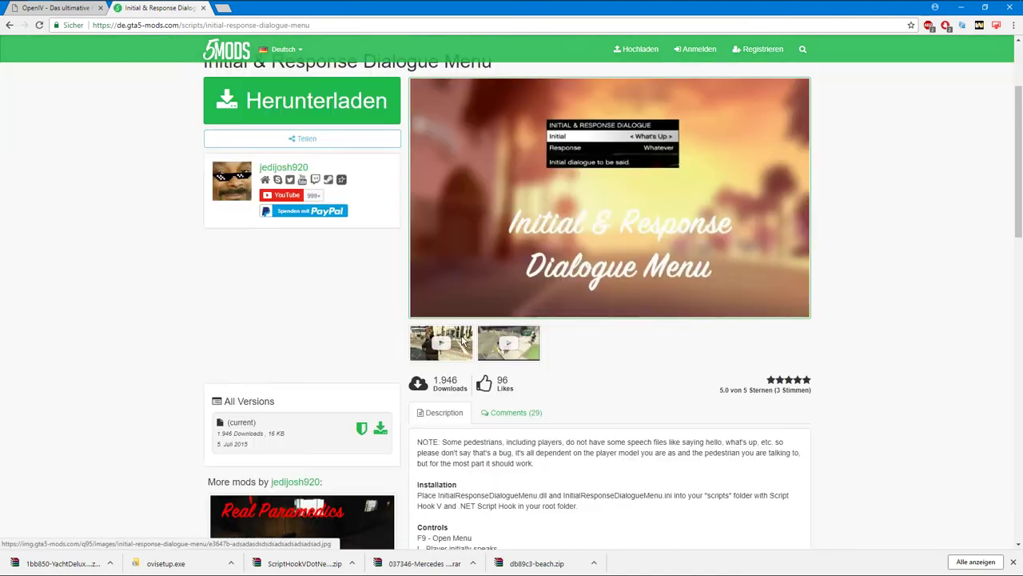
{"action": "scroll", "coordinate": [462, 341], "scroll_direction": "down", "scroll_amount": 3}
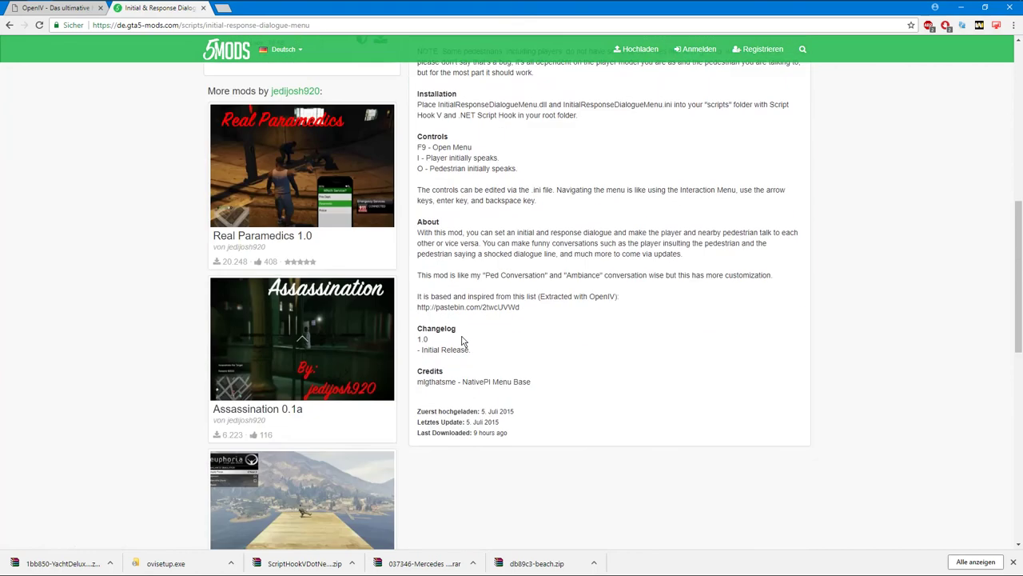
Open the Real Paramedics 1.0 mod, read its description and browse the author's other mods
{"action": "left_click", "coordinate": [324, 146]}
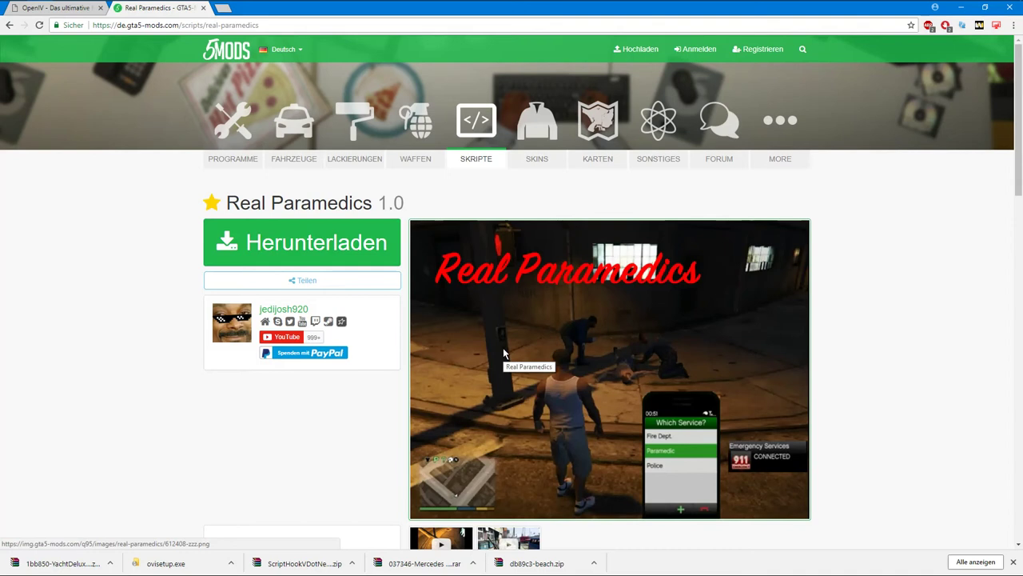
{"action": "scroll", "coordinate": [504, 355], "scroll_direction": "down", "scroll_amount": 2}
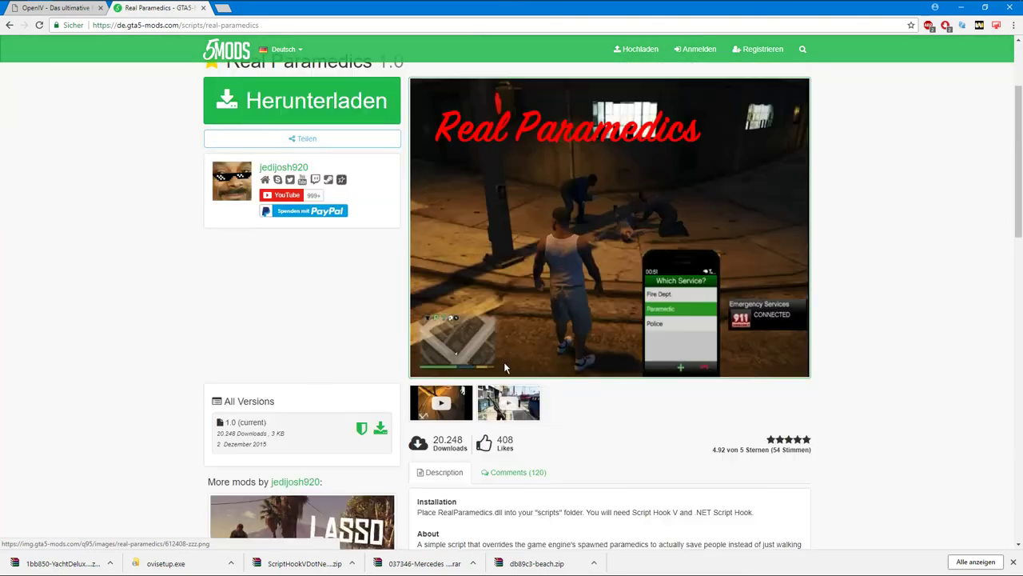
{"action": "scroll", "coordinate": [205, 315], "scroll_direction": "down", "scroll_amount": 3}
{"action": "scroll", "coordinate": [206, 315], "scroll_direction": "down", "scroll_amount": 2}
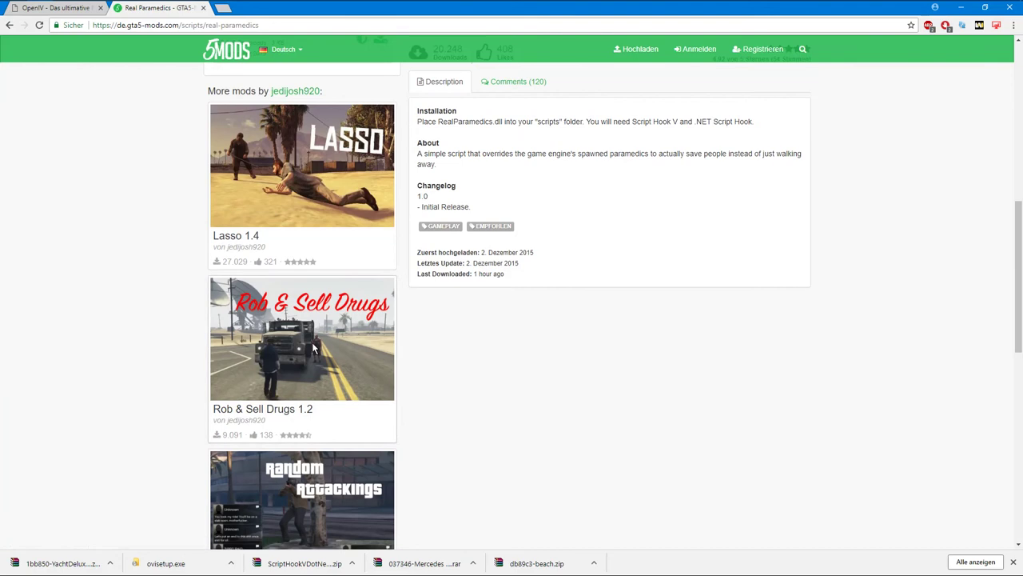
{"action": "scroll", "coordinate": [100, 343], "scroll_direction": "down", "scroll_amount": 2}
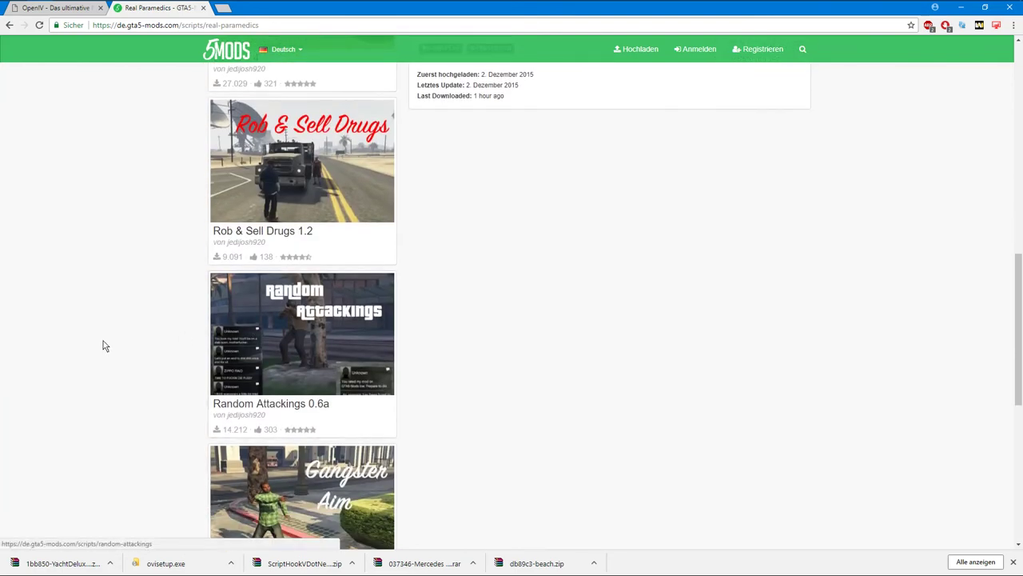
{"action": "scroll", "coordinate": [102, 342], "scroll_direction": "down", "scroll_amount": 3}
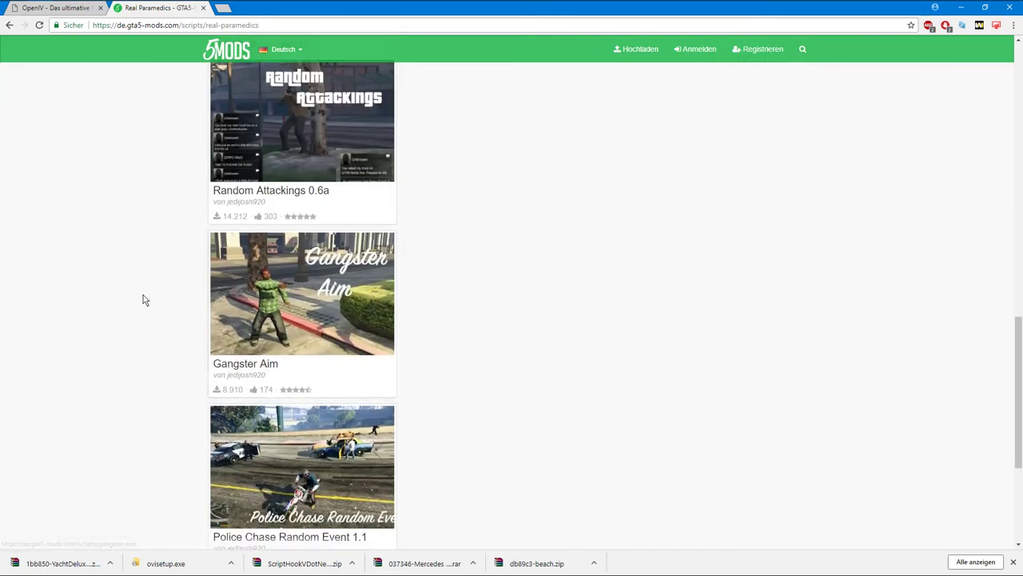
{"action": "scroll", "coordinate": [144, 299], "scroll_direction": "down", "scroll_amount": 2}
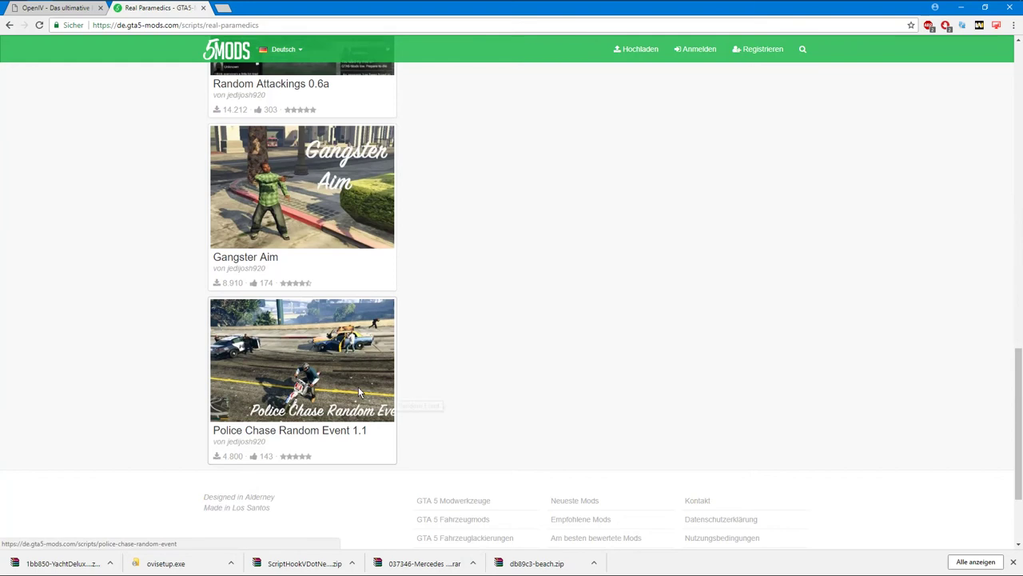
Open the Lasso 1.4 mod and watch part of its "GTA V - RDR Lasso MOD" video
{"action": "scroll", "coordinate": [359, 391], "scroll_direction": "up", "scroll_amount": 6}
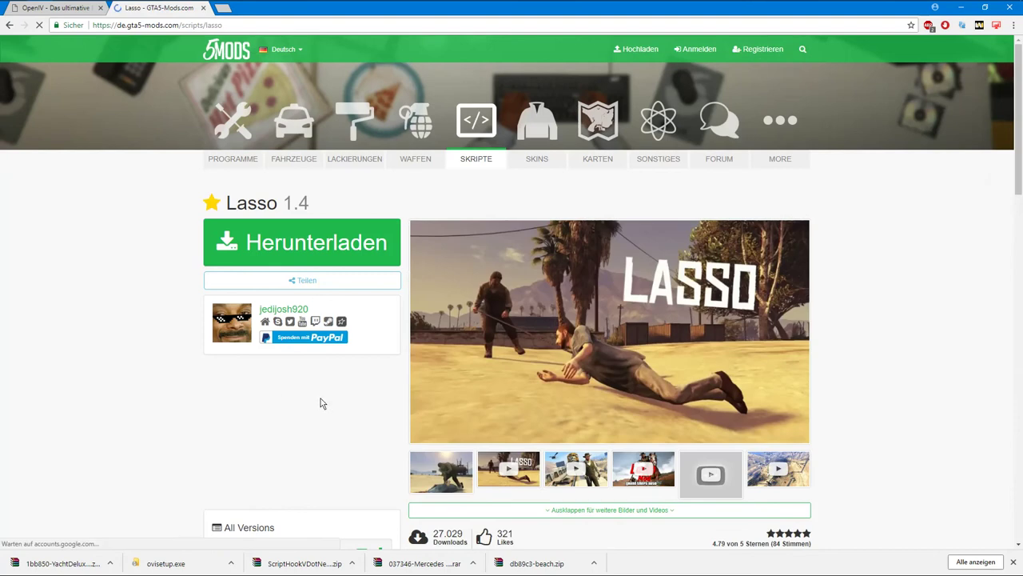
{"action": "left_click", "coordinate": [497, 438]}
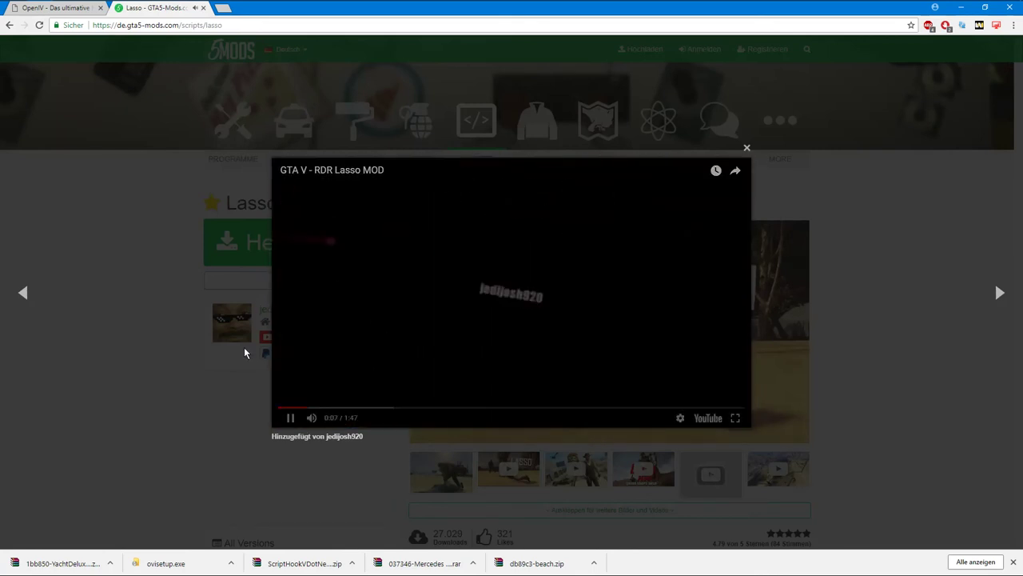
{"action": "left_click", "coordinate": [385, 409]}
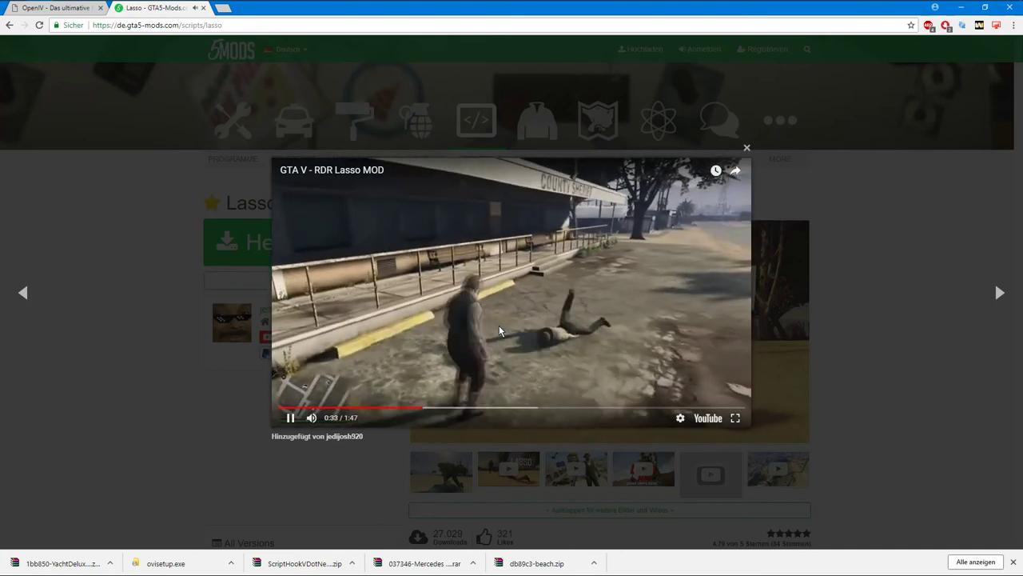
{"action": "left_click", "coordinate": [496, 328]}
{"action": "left_click", "coordinate": [124, 416]}
Read the Lasso mod's installation notes and changelog, and browse the author's mods listed beside them
{"action": "scroll", "coordinate": [125, 416], "scroll_direction": "down", "scroll_amount": 2}
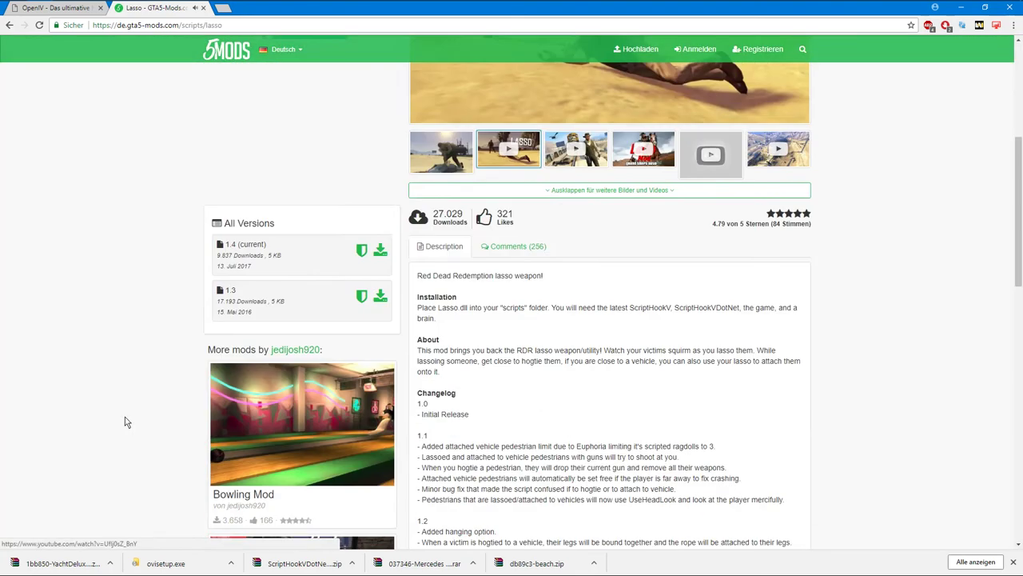
{"action": "scroll", "coordinate": [125, 416], "scroll_direction": "down", "scroll_amount": 2}
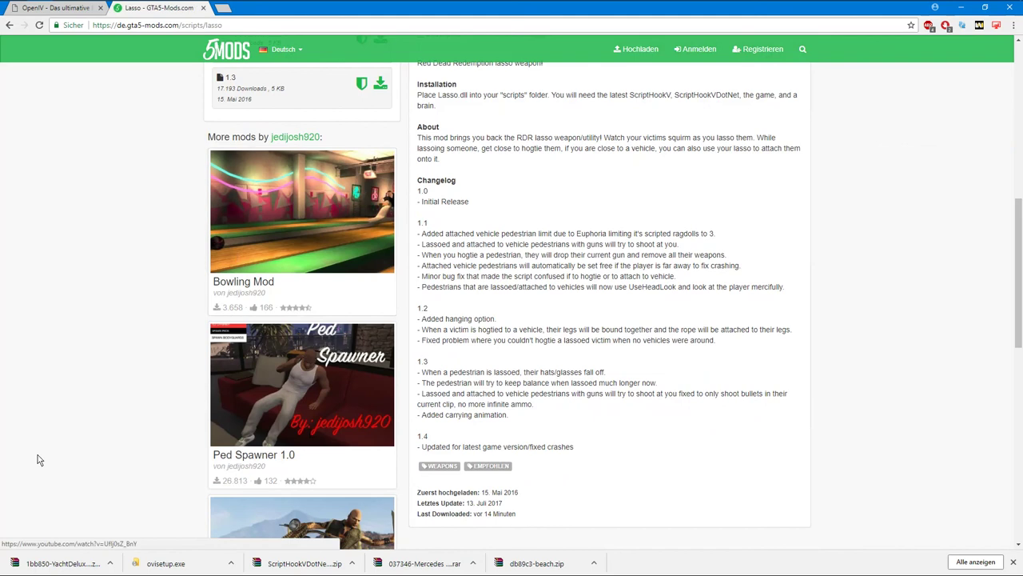
{"action": "scroll", "coordinate": [293, 309], "scroll_direction": "down", "scroll_amount": 4}
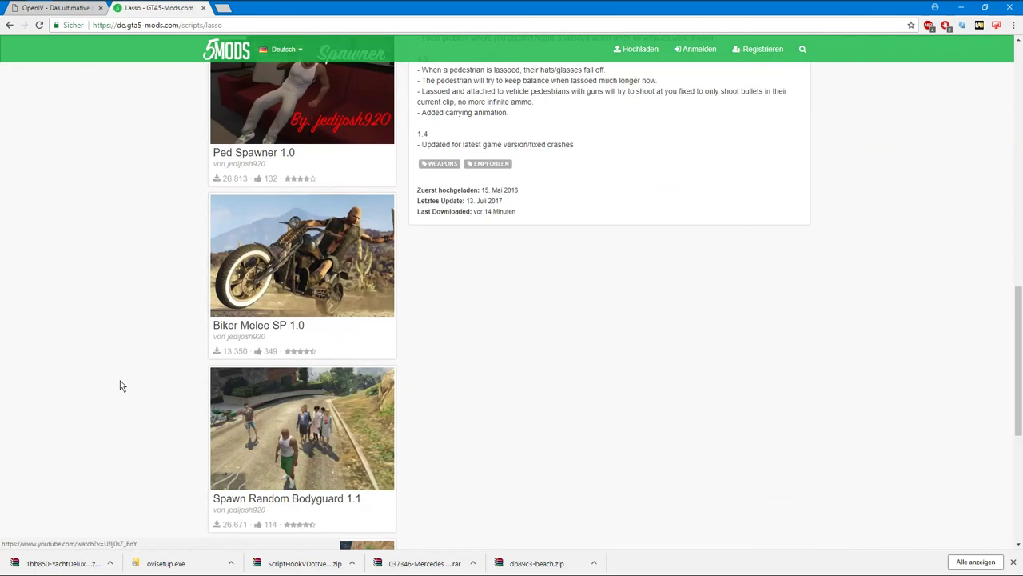
{"action": "scroll", "coordinate": [122, 386], "scroll_direction": "down", "scroll_amount": 3}
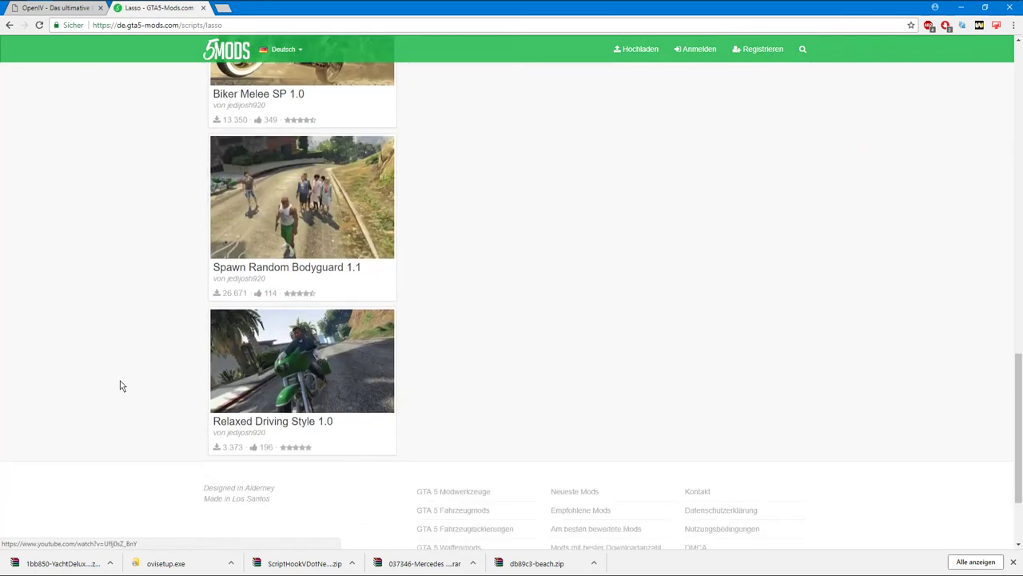
Open the Relaxed Driving Style 1.0 mod, play its preview video and read the description
{"action": "left_click", "coordinate": [257, 339]}
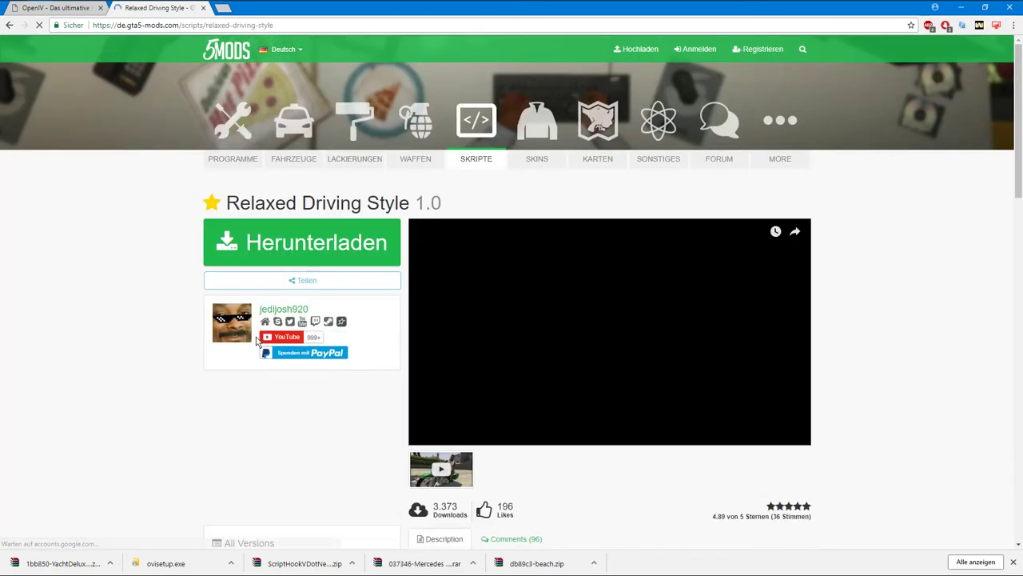
{"action": "left_click", "coordinate": [618, 342]}
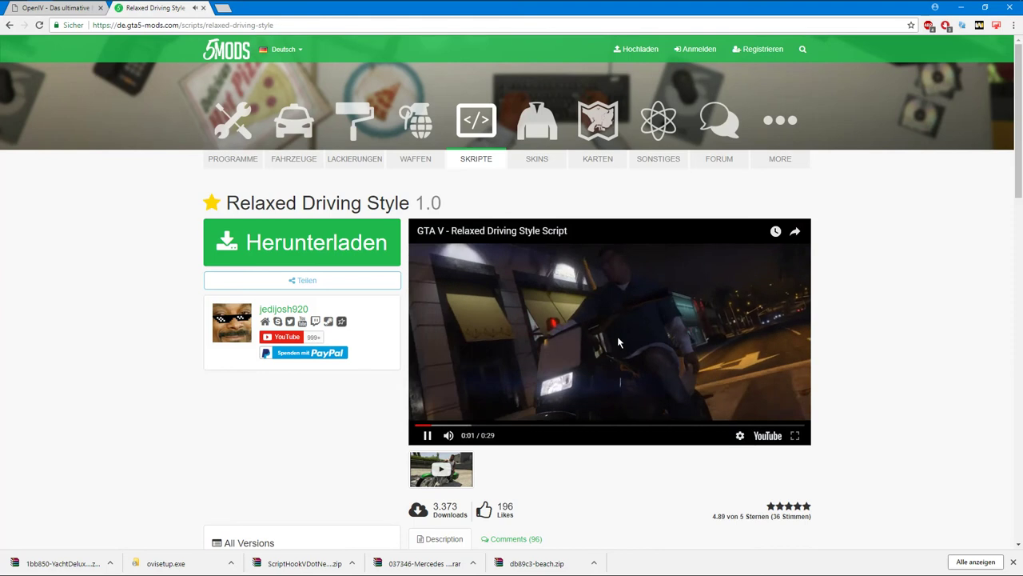
{"action": "scroll", "coordinate": [65, 351], "scroll_direction": "down", "scroll_amount": 4}
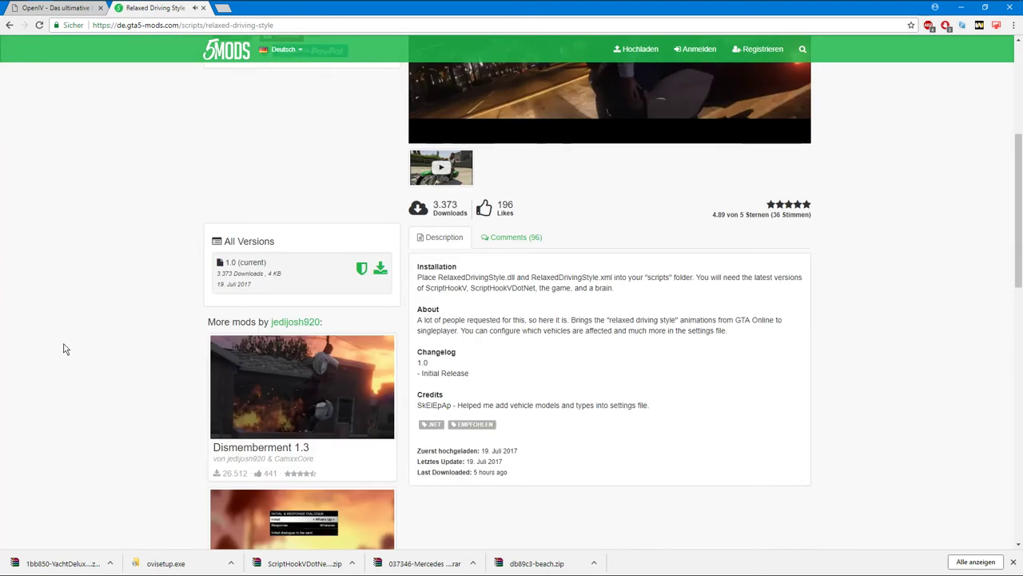
{"action": "scroll", "coordinate": [65, 348], "scroll_direction": "up", "scroll_amount": 1}
{"action": "scroll", "coordinate": [65, 348], "scroll_direction": "up", "scroll_amount": 1}
{"action": "scroll", "coordinate": [64, 348], "scroll_direction": "down", "scroll_amount": 4}
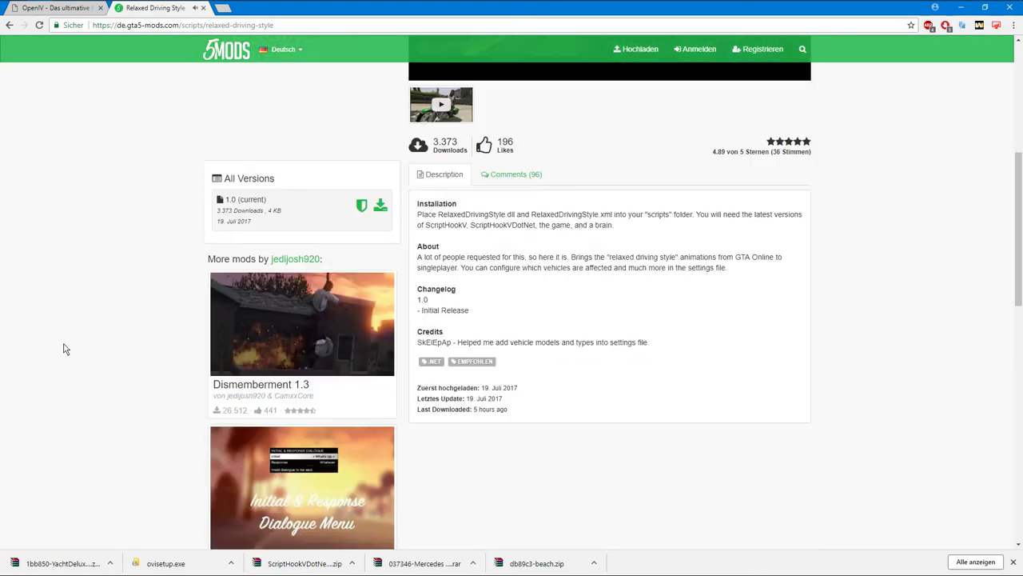
Find the Umbrella Mod 1.1 among the author's other mods and read its installation, controls and settings notes
{"action": "scroll", "coordinate": [64, 348], "scroll_direction": "down", "scroll_amount": 5}
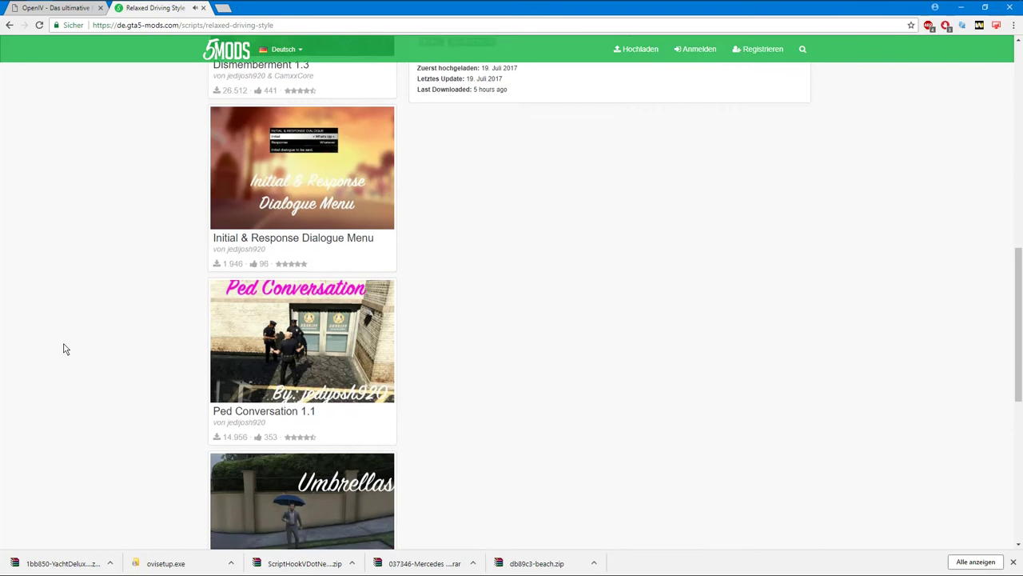
{"action": "scroll", "coordinate": [65, 349], "scroll_direction": "down", "scroll_amount": 2}
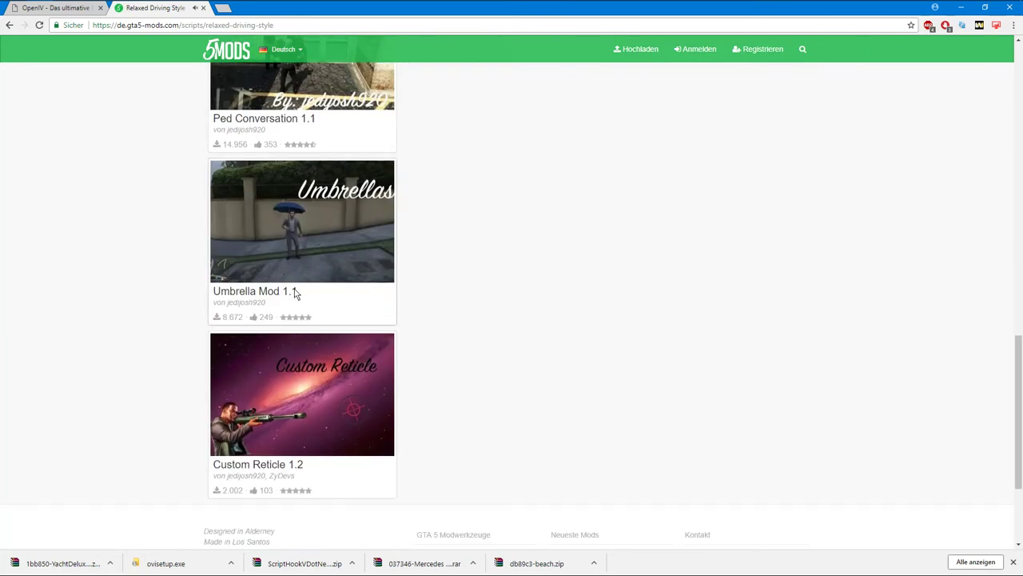
{"action": "left_click", "coordinate": [294, 293]}
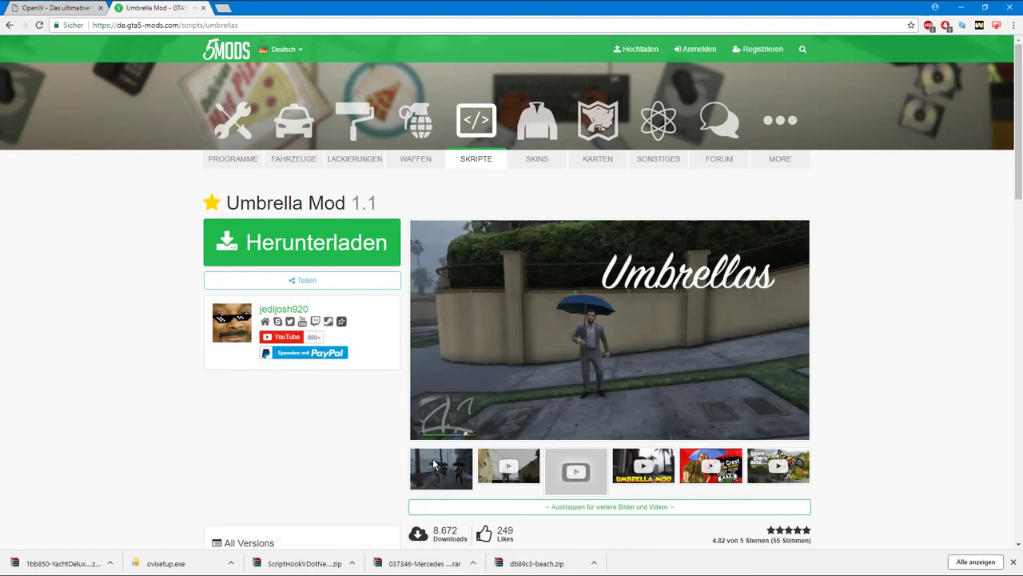
{"action": "scroll", "coordinate": [85, 399], "scroll_direction": "down", "scroll_amount": 4}
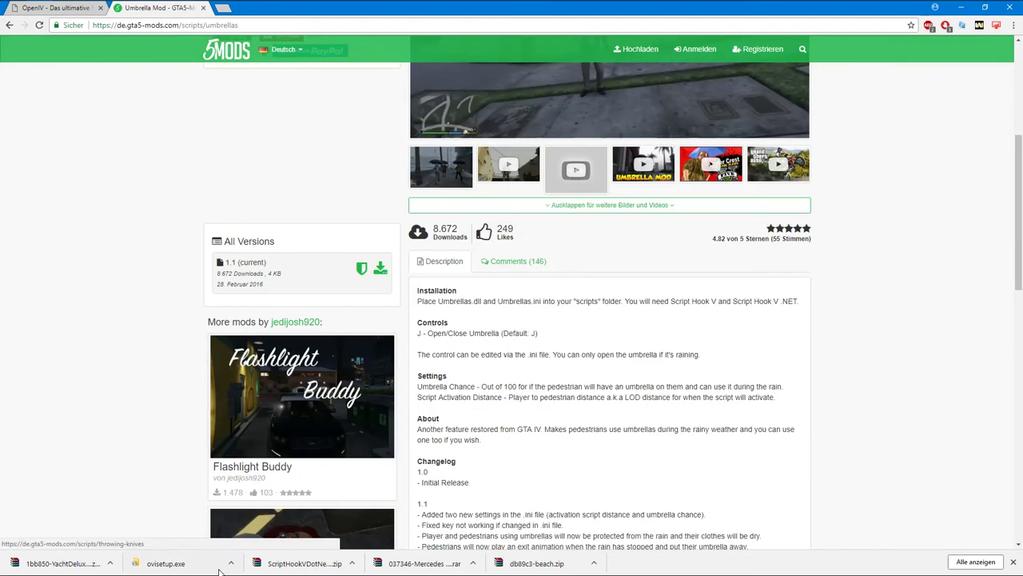
Open the downloaded Yacht Deluxe and ScriptHookVDotNet archives, view the ScriptHookVDotNet files and close that archive
{"action": "left_click", "coordinate": [60, 564]}
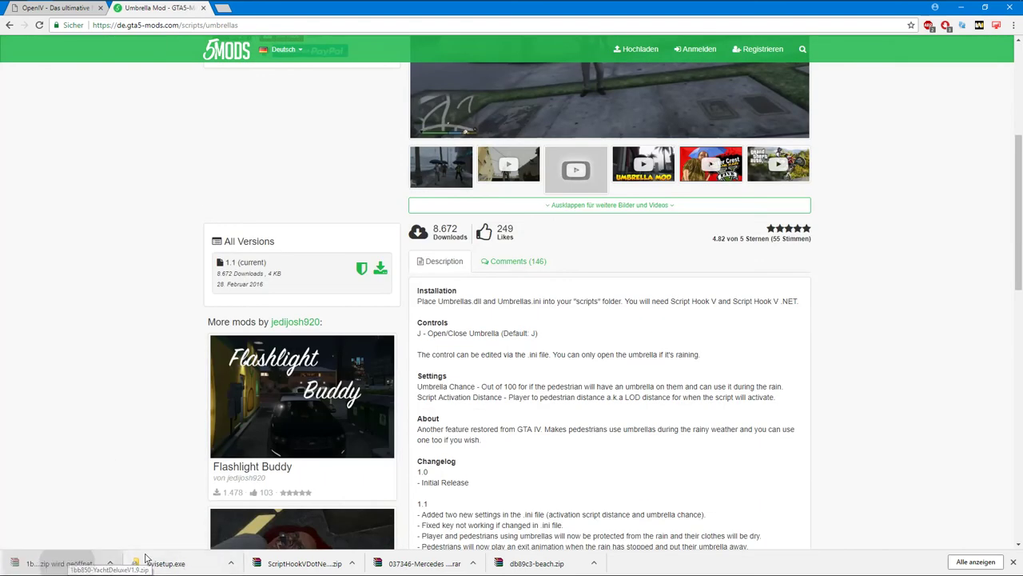
{"action": "left_click", "coordinate": [299, 564]}
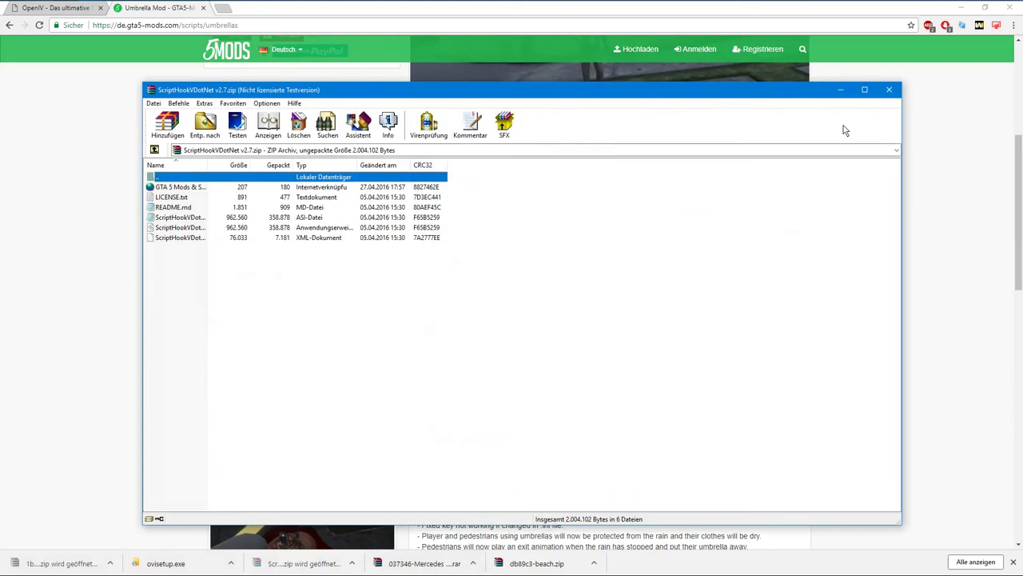
{"action": "left_click", "coordinate": [889, 91]}
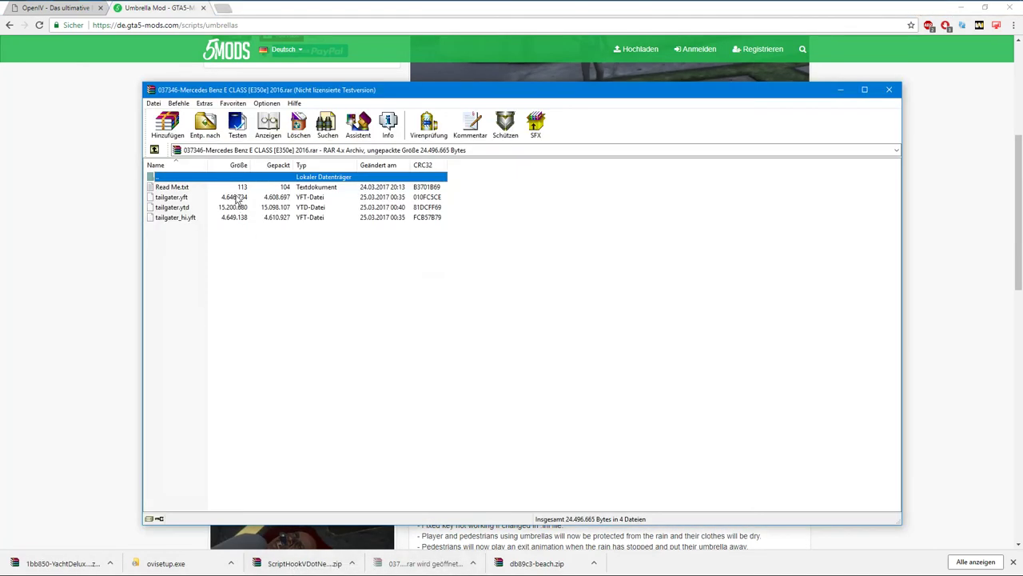
Open Read Me.txt in the Mercedes Benz E CLASS archive to check the install path
{"action": "left_click", "coordinate": [604, 266]}
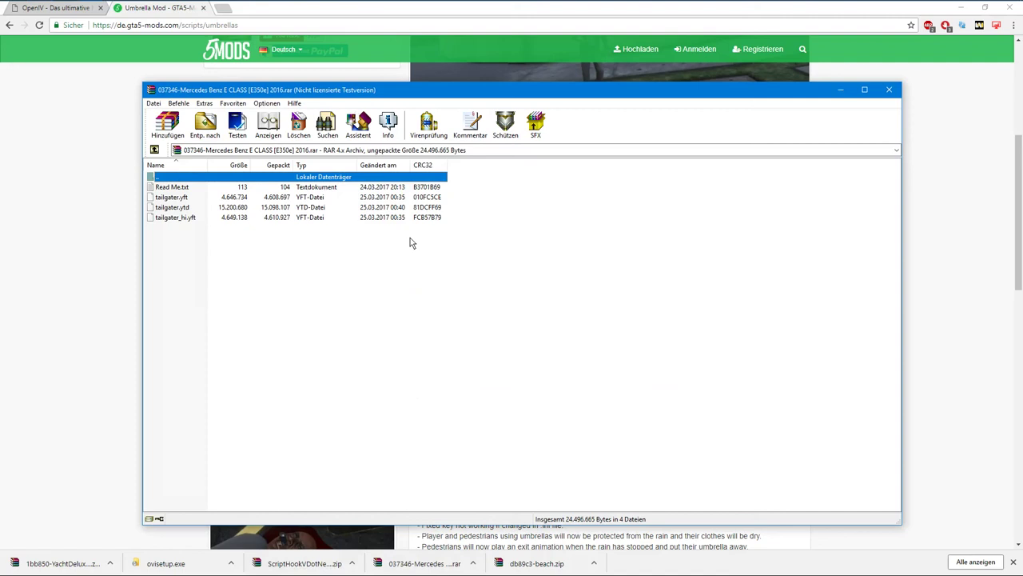
{"action": "double_click", "coordinate": [302, 187]}
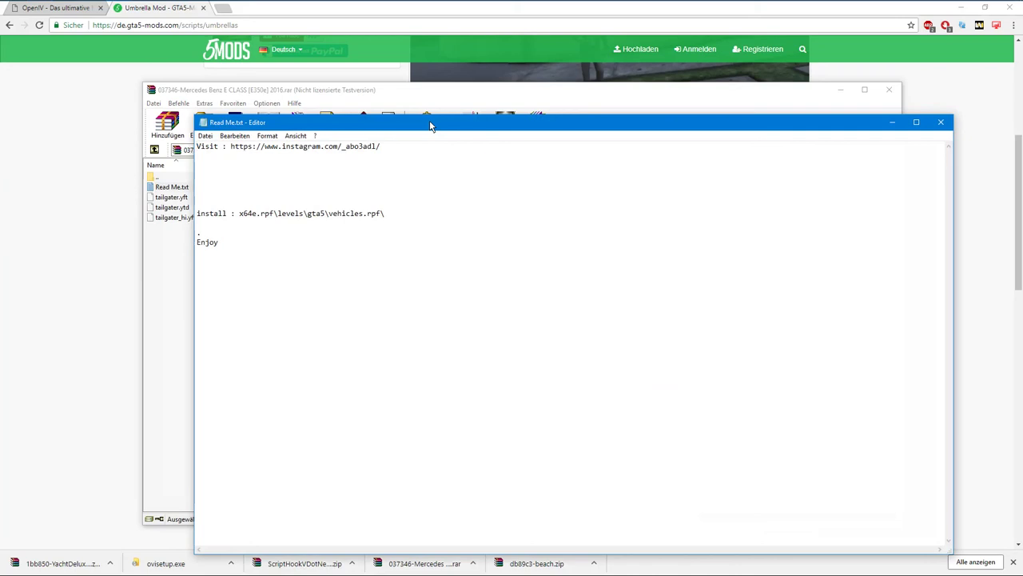
Close Read Me.txt and the Yacht Deluxe archive, and clear the Mercedes archive, browser and folder windows off the desktop
{"action": "key", "text": "alt+F4"}
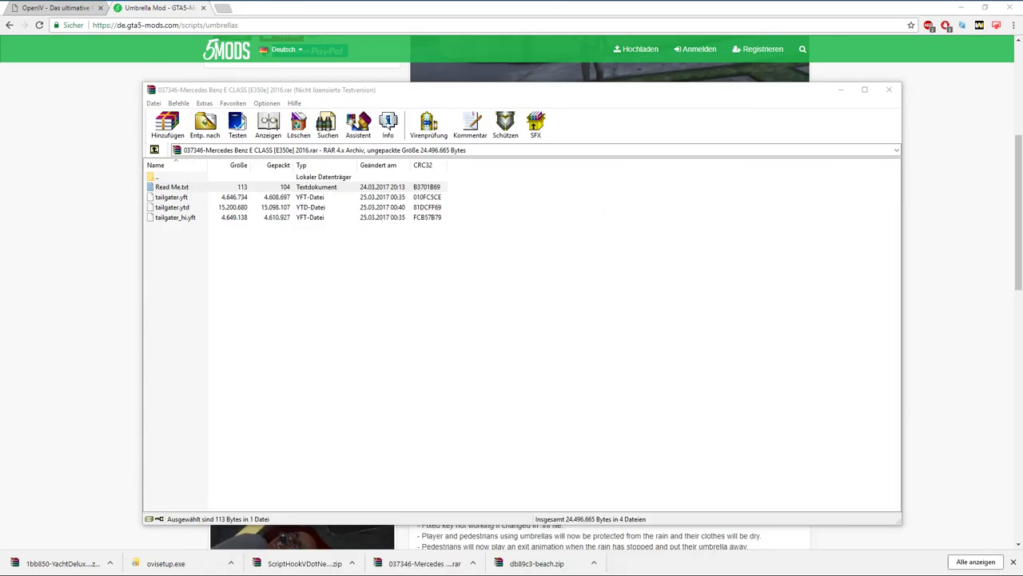
{"action": "left_click", "coordinate": [842, 89]}
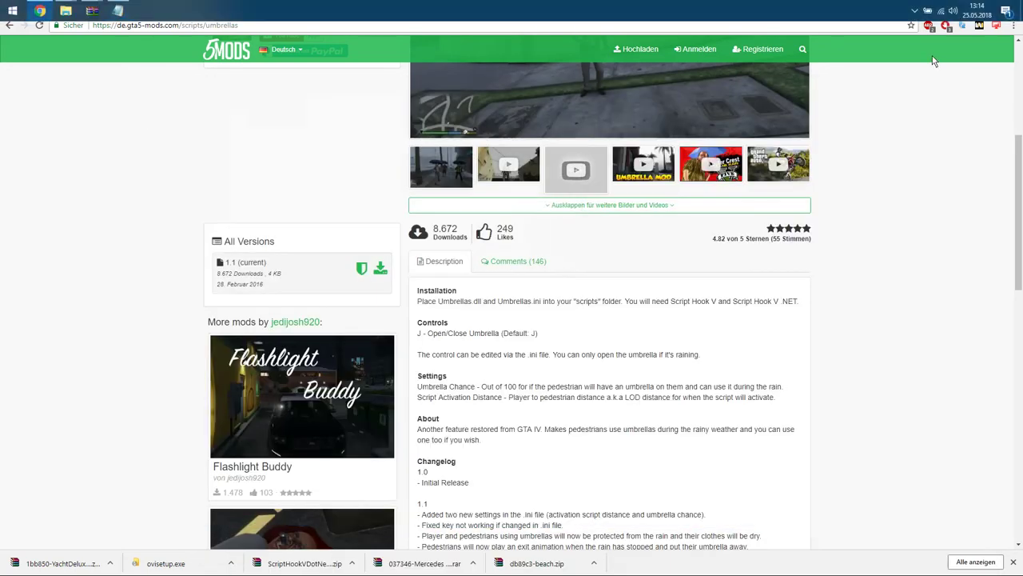
{"action": "key", "text": "alt+Tab"}
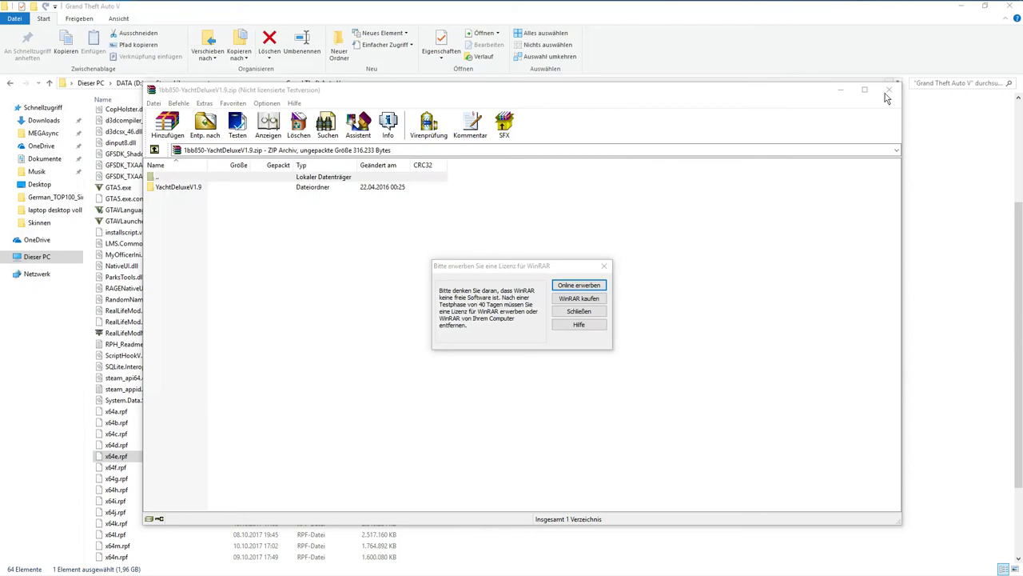
{"action": "left_click", "coordinate": [603, 265]}
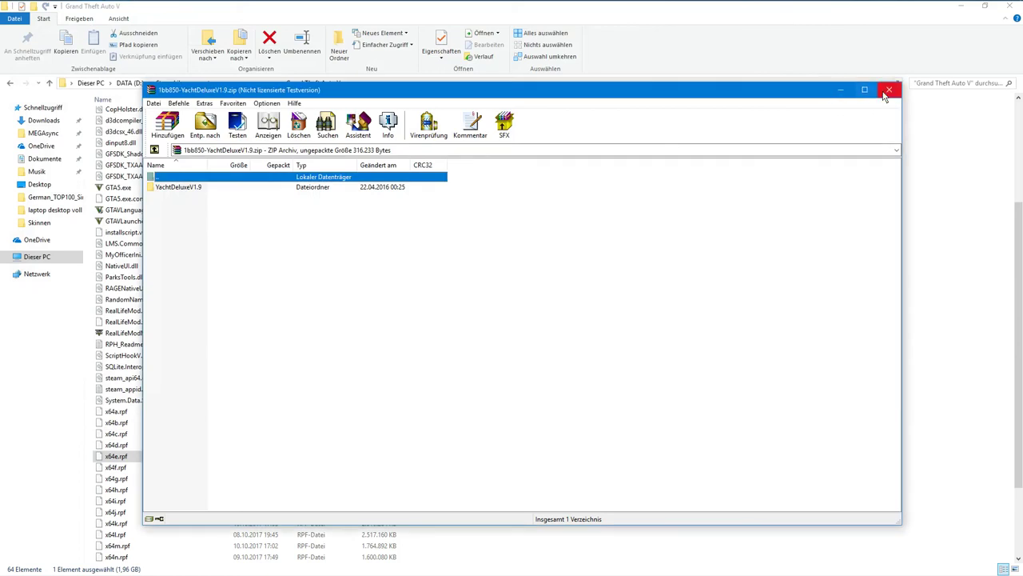
{"action": "left_click", "coordinate": [888, 91]}
{"action": "left_click", "coordinate": [965, 8]}
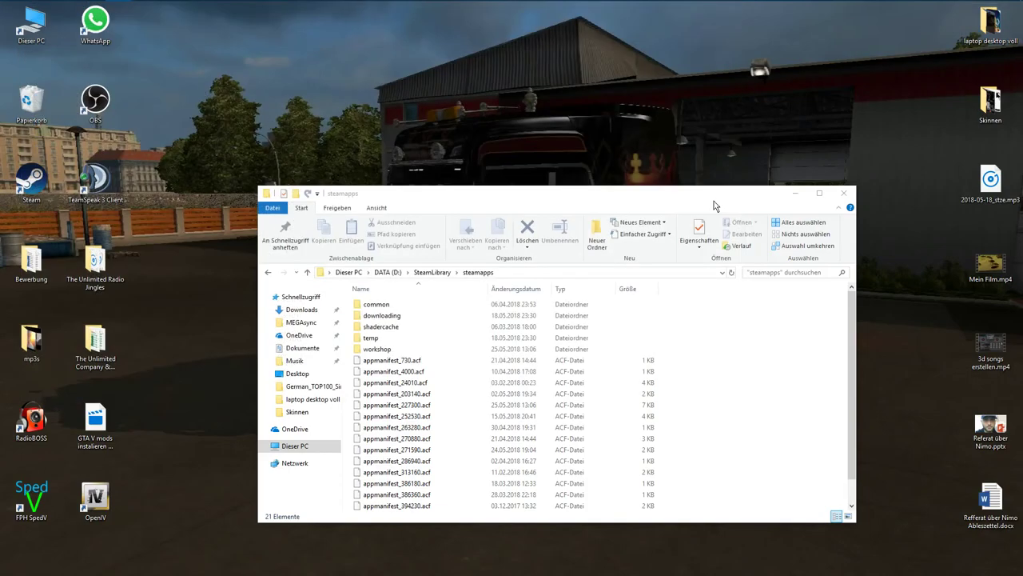
{"action": "left_click", "coordinate": [856, 192]}
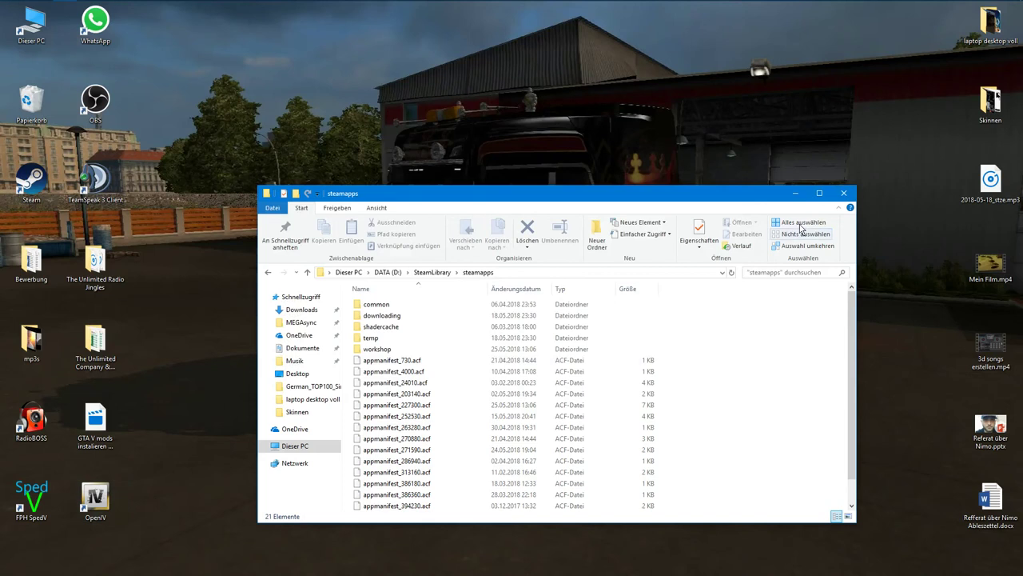
{"action": "left_click", "coordinate": [831, 194]}
Move the OpenIV shortcut to a free spot on the desktop, launch OpenIV and choose Grand Theft Auto V for Windows
{"action": "left_click_drag", "start_coordinate": [96, 500], "coordinate": [608, 104]}
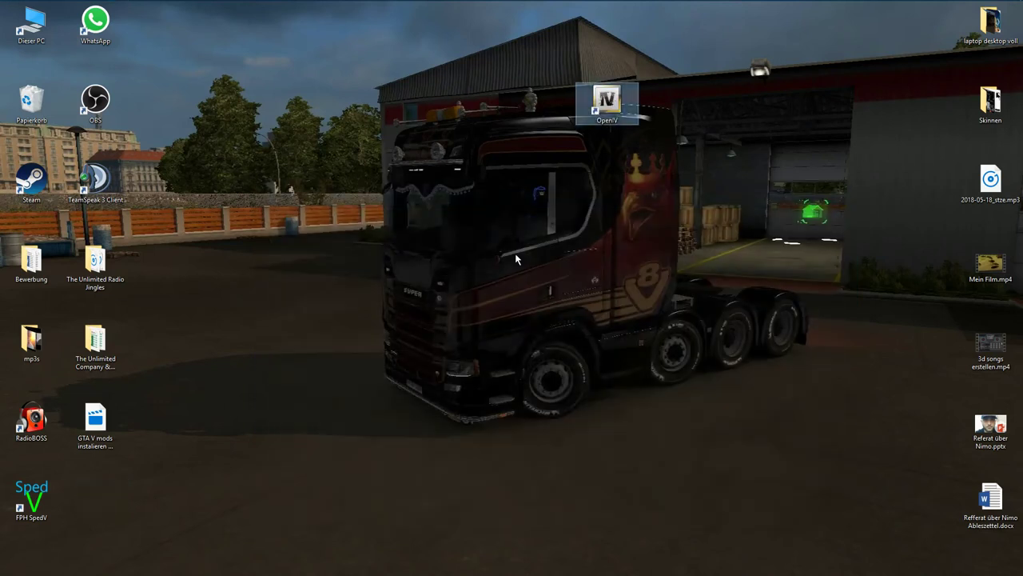
{"action": "key", "text": "Return"}
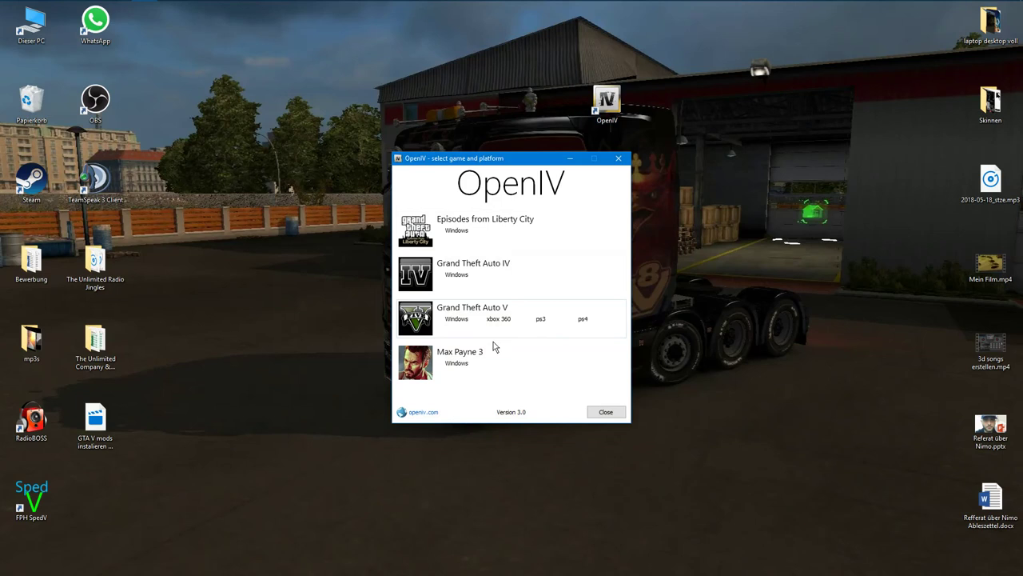
{"action": "left_click", "coordinate": [452, 319]}
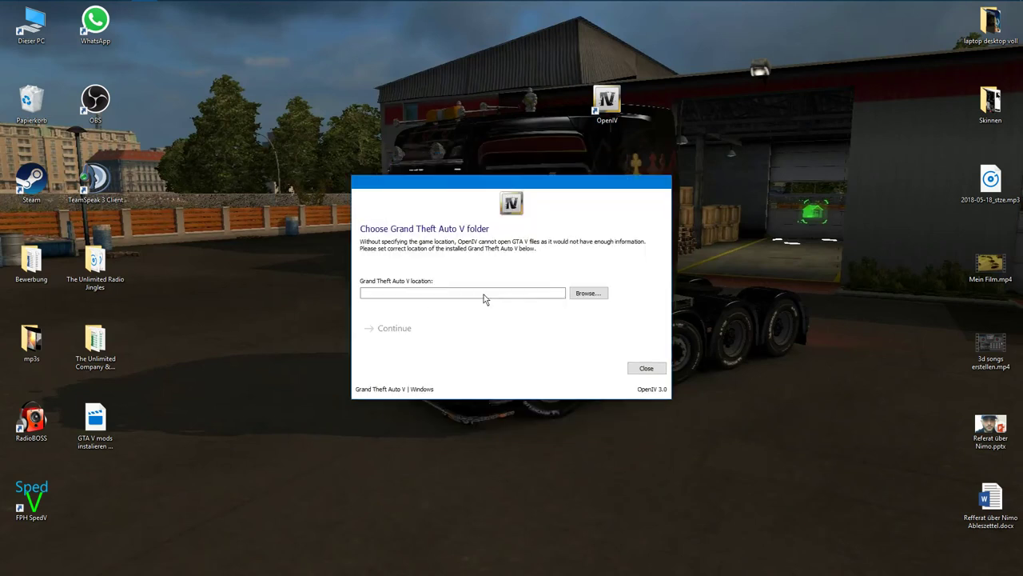
Set the Grand Theft Auto V location to D:\SteamLibrary\steamapps\common\Grand Theft Auto V\ and continue the setup
{"action": "left_click", "coordinate": [599, 293]}
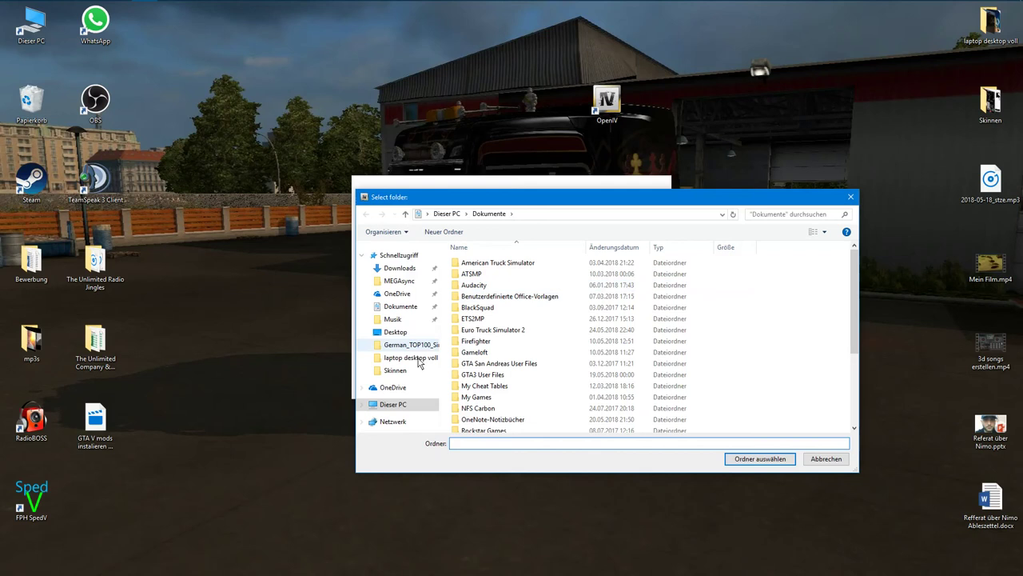
{"action": "left_click", "coordinate": [391, 405]}
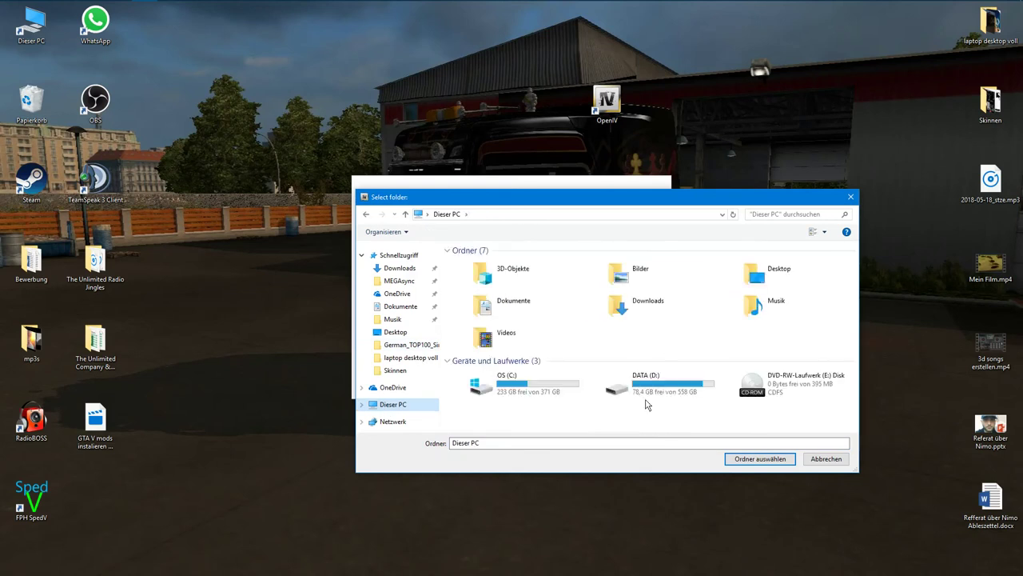
{"action": "double_click", "coordinate": [646, 400]}
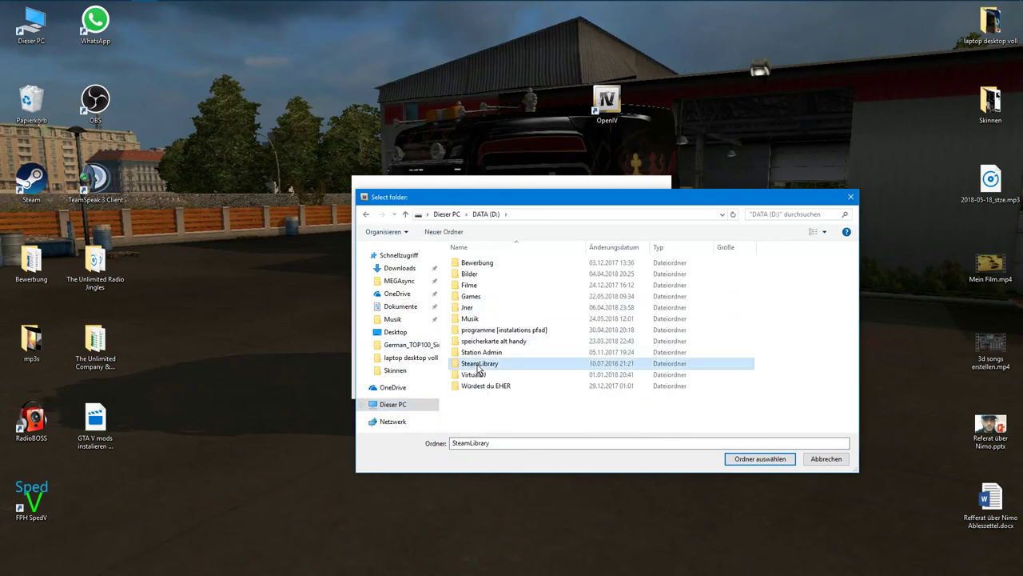
{"action": "double_click", "coordinate": [480, 363]}
{"action": "double_click", "coordinate": [490, 263]}
{"action": "double_click", "coordinate": [493, 265]}
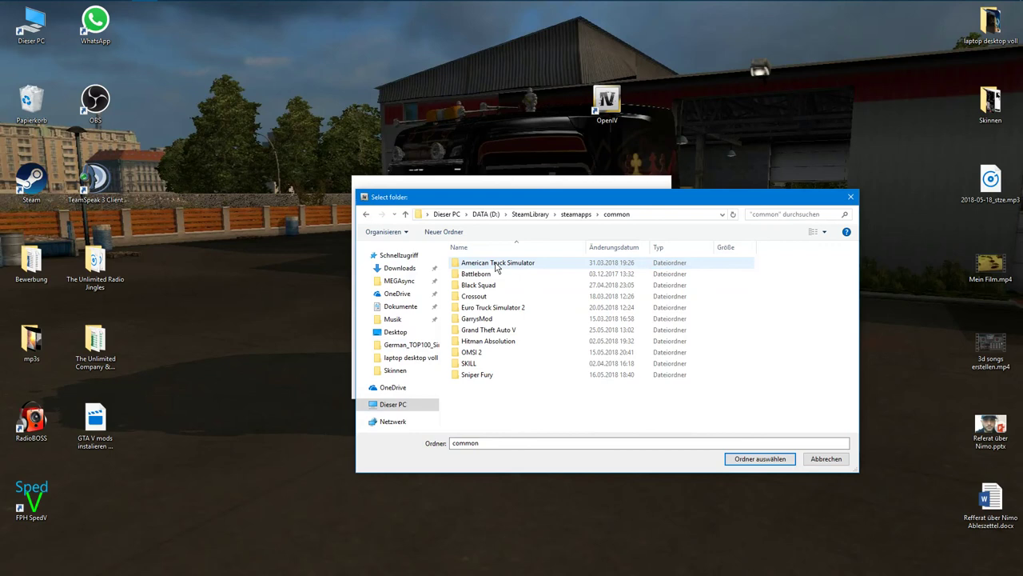
{"action": "left_click", "coordinate": [515, 330]}
{"action": "left_click", "coordinate": [767, 461]}
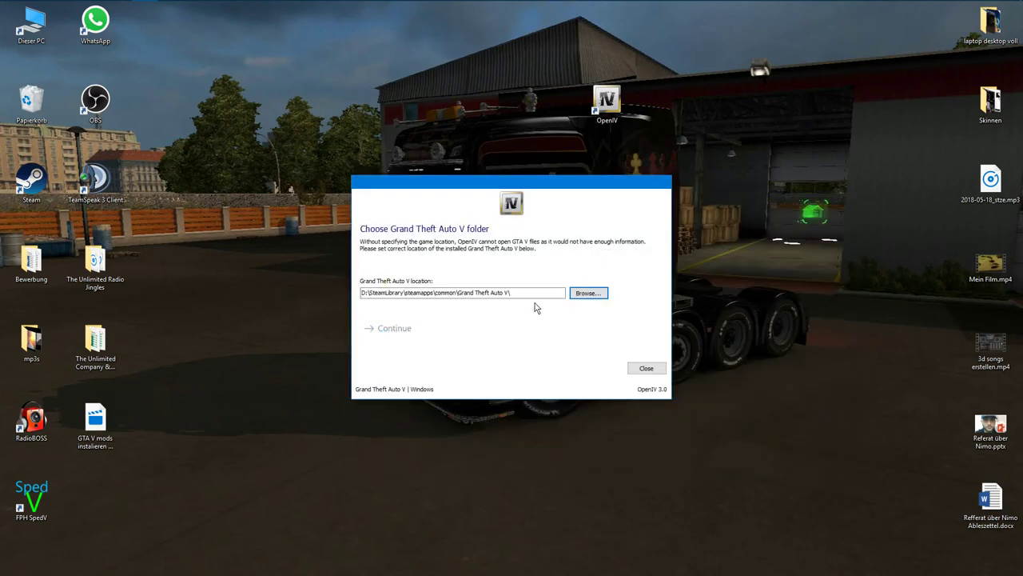
{"action": "left_click", "coordinate": [387, 328]}
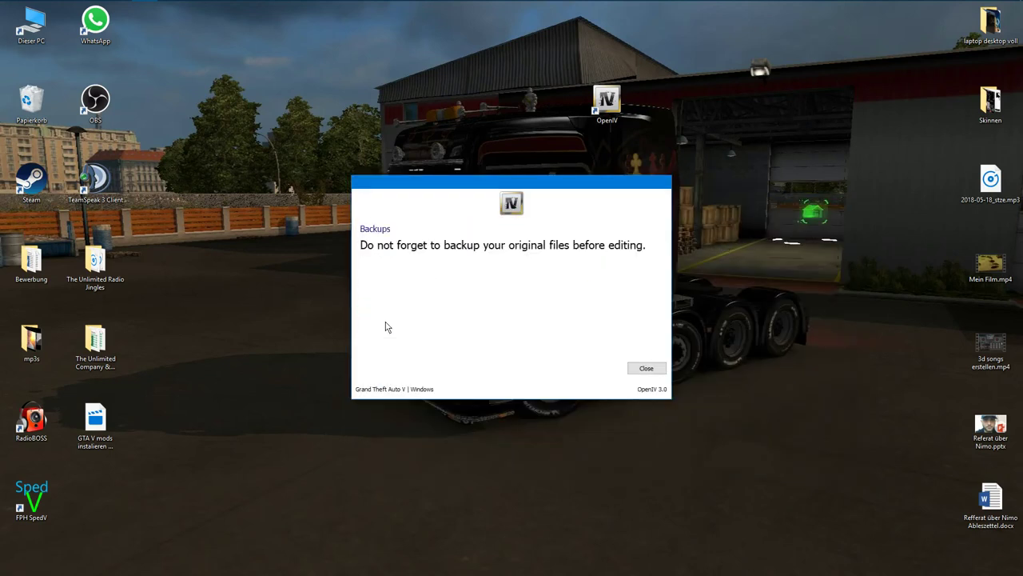
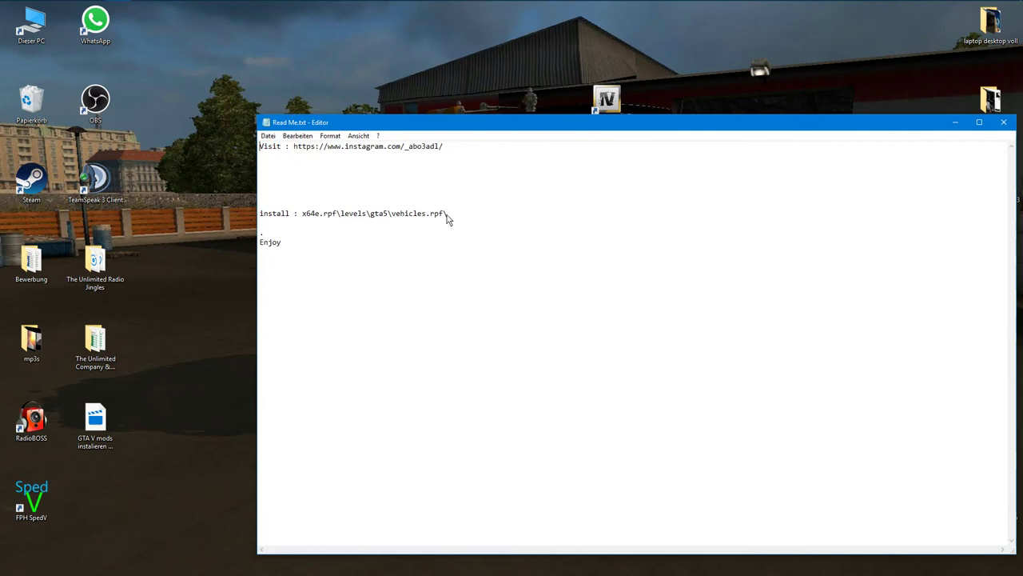
Highlight the install path x64e.rpf\levels\gta5\vehicles.rpf\ in Read Me.txt and move the note out of the way
{"action": "left_click_drag", "start_coordinate": [447, 216], "coordinate": [301, 220]}
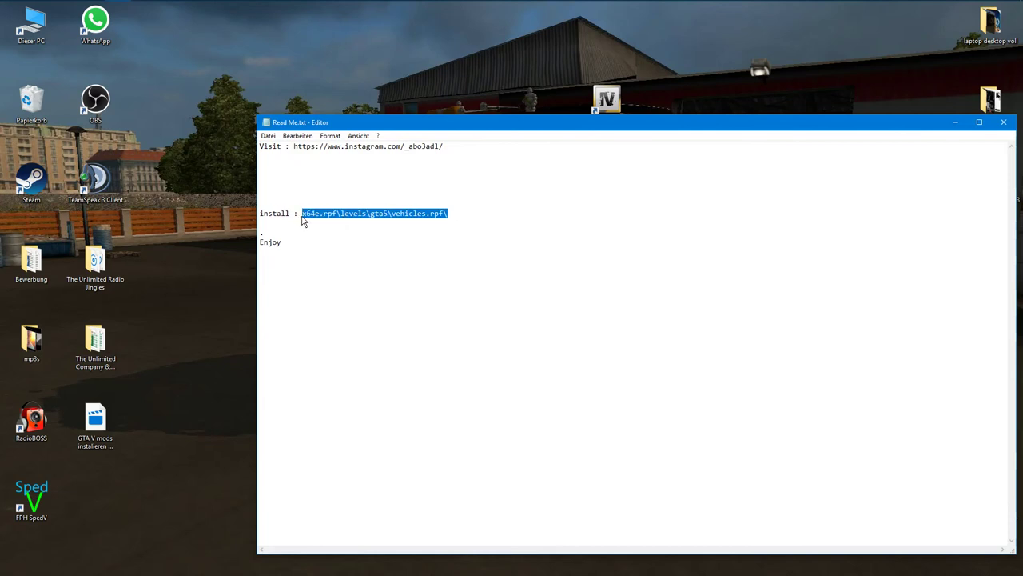
{"action": "left_click_drag", "start_coordinate": [908, 131], "coordinate": [499, 128]}
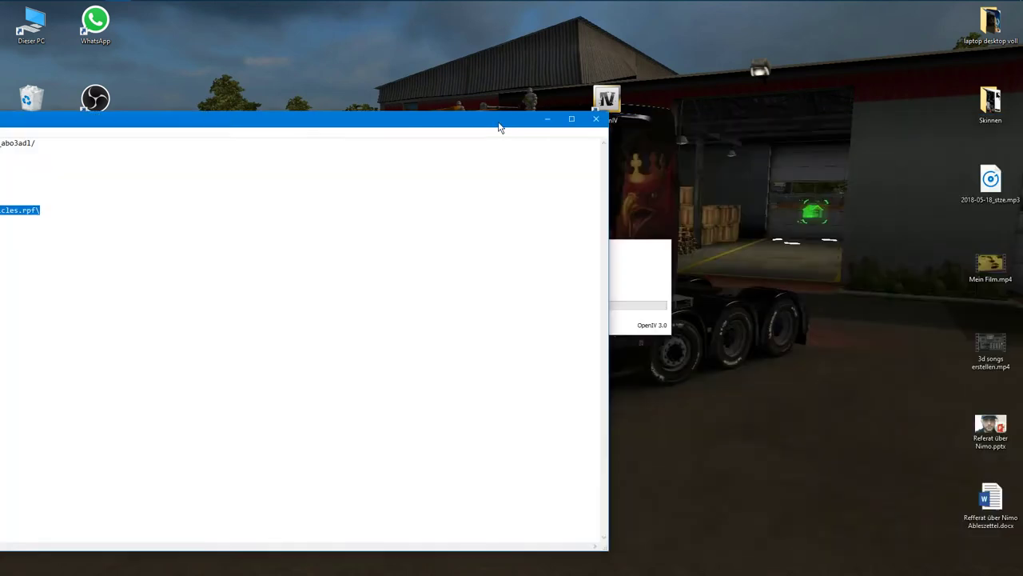
{"action": "left_click", "coordinate": [571, 119]}
{"action": "left_click", "coordinate": [983, 11]}
{"action": "left_click", "coordinate": [546, 116]}
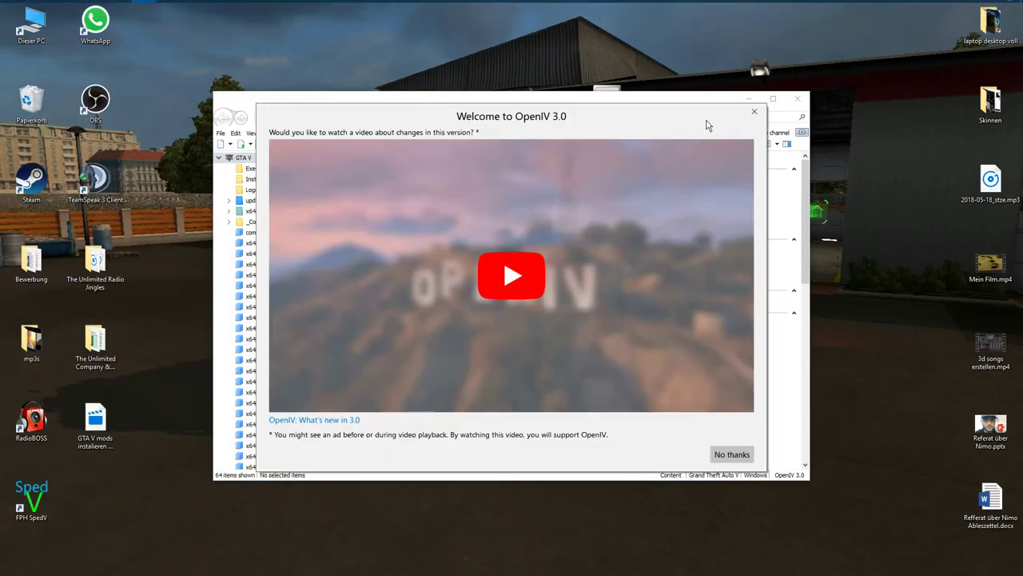
Dismiss the OpenIV welcome video and open the x64e.rpf archive from the GTA V file list
{"action": "left_click", "coordinate": [753, 111]}
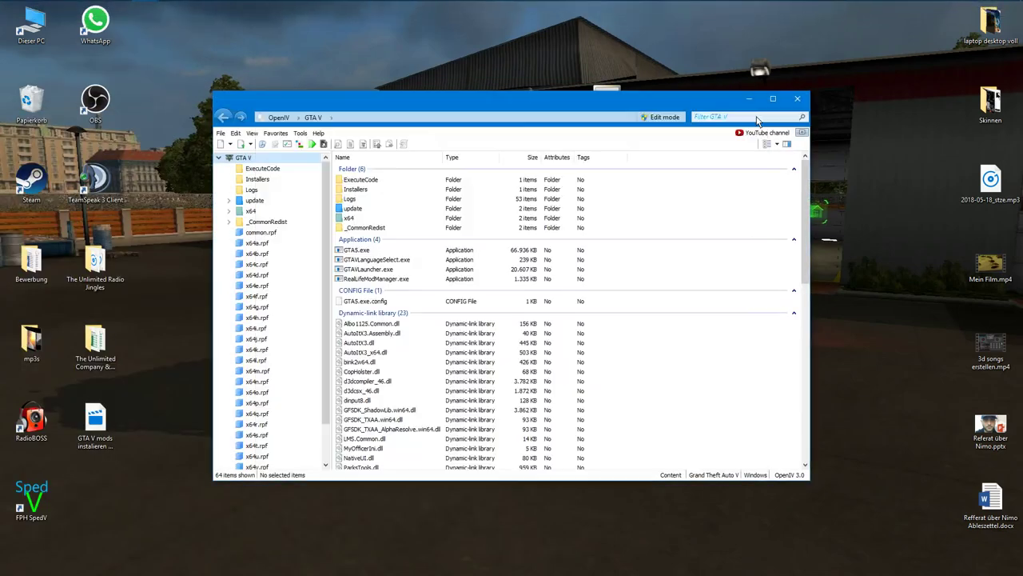
{"action": "scroll", "coordinate": [395, 325], "scroll_direction": "down", "scroll_amount": 1}
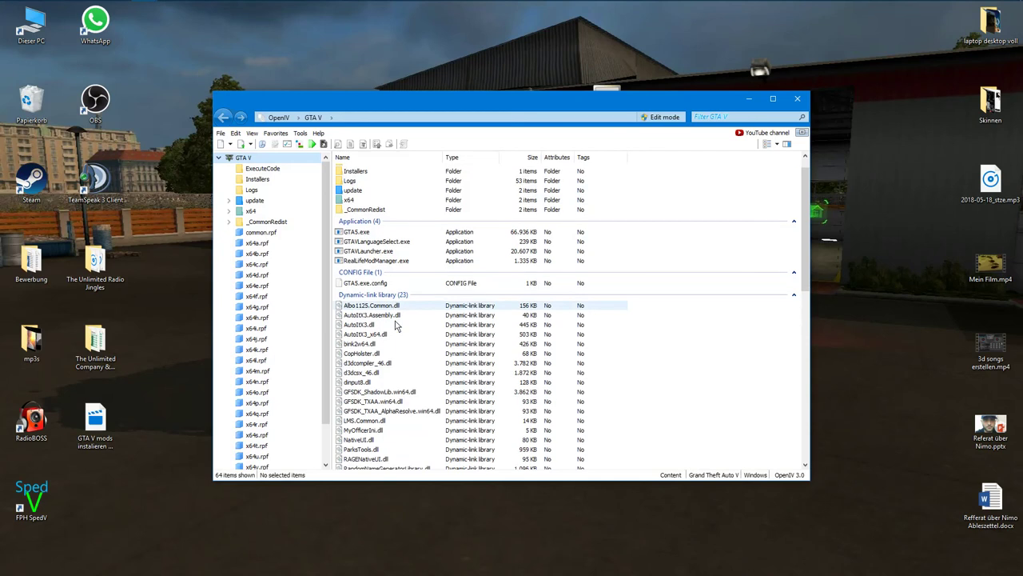
{"action": "left_click", "coordinate": [396, 200]}
{"action": "double_click", "coordinate": [395, 200]}
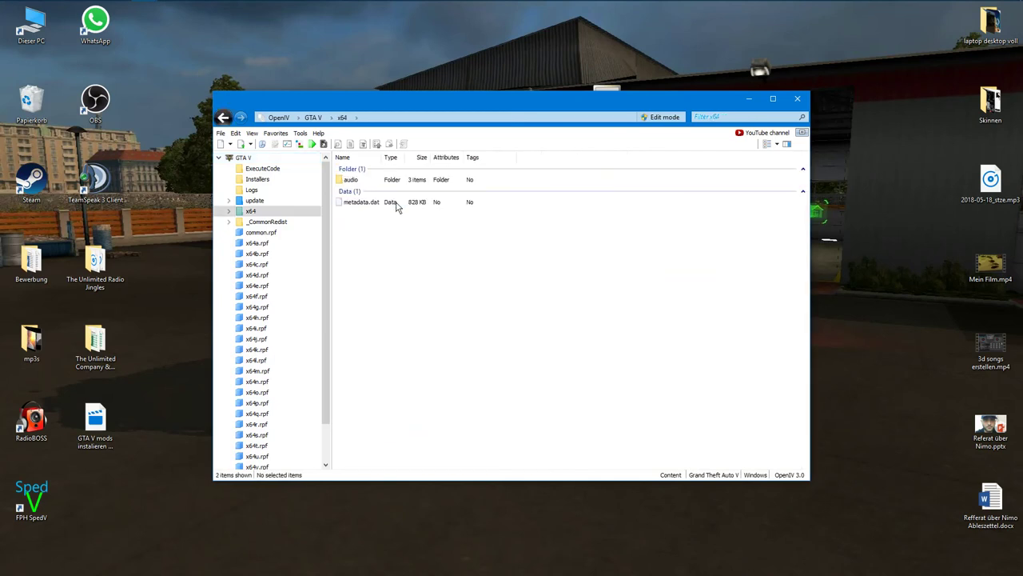
{"action": "key", "text": "BackSpace"}
{"action": "scroll", "coordinate": [481, 367], "scroll_direction": "down", "scroll_amount": 6}
{"action": "scroll", "coordinate": [481, 366], "scroll_direction": "down", "scroll_amount": 4}
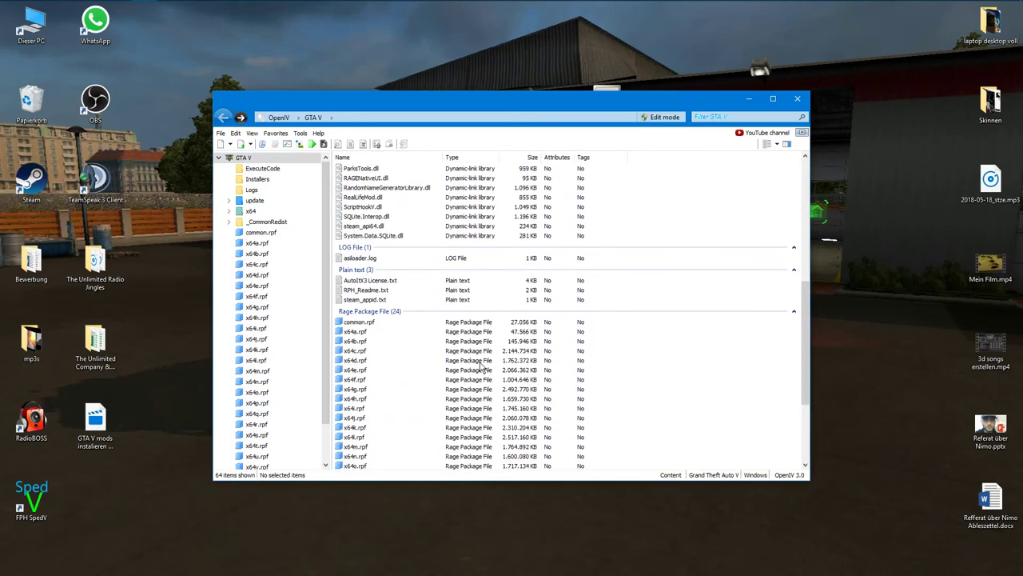
{"action": "double_click", "coordinate": [415, 326]}
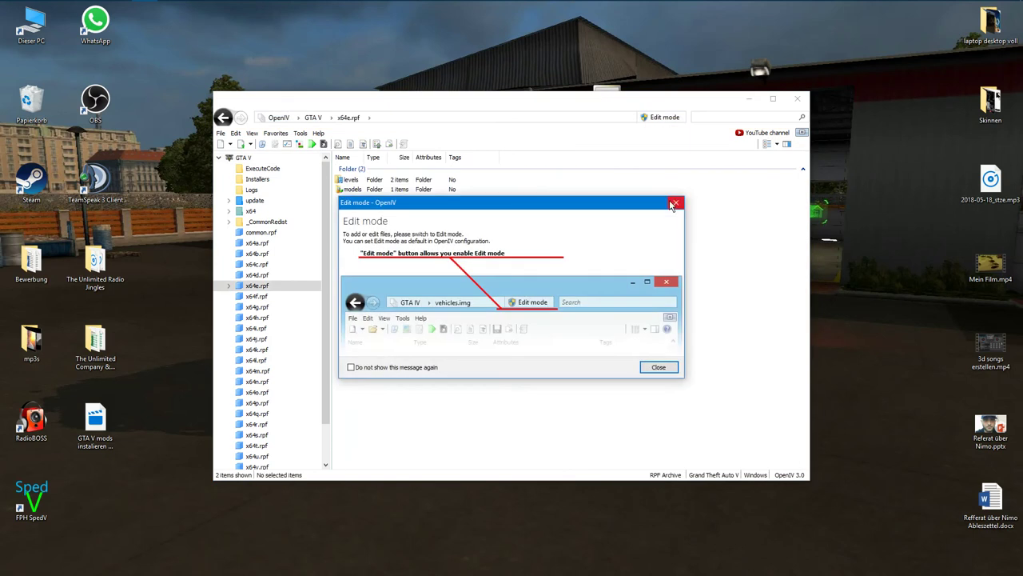
{"action": "left_click", "coordinate": [674, 204]}
Enable Edit mode, accepting its warning, and open levels\gta5\vehicles.rpf inside x64e.rpf
{"action": "double_click", "coordinate": [442, 179]}
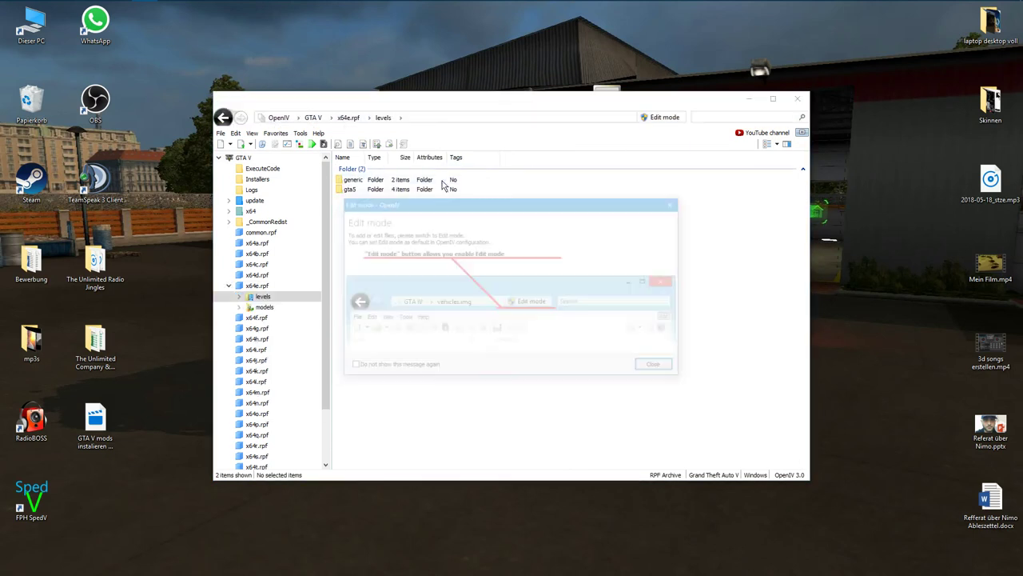
{"action": "left_click", "coordinate": [674, 204]}
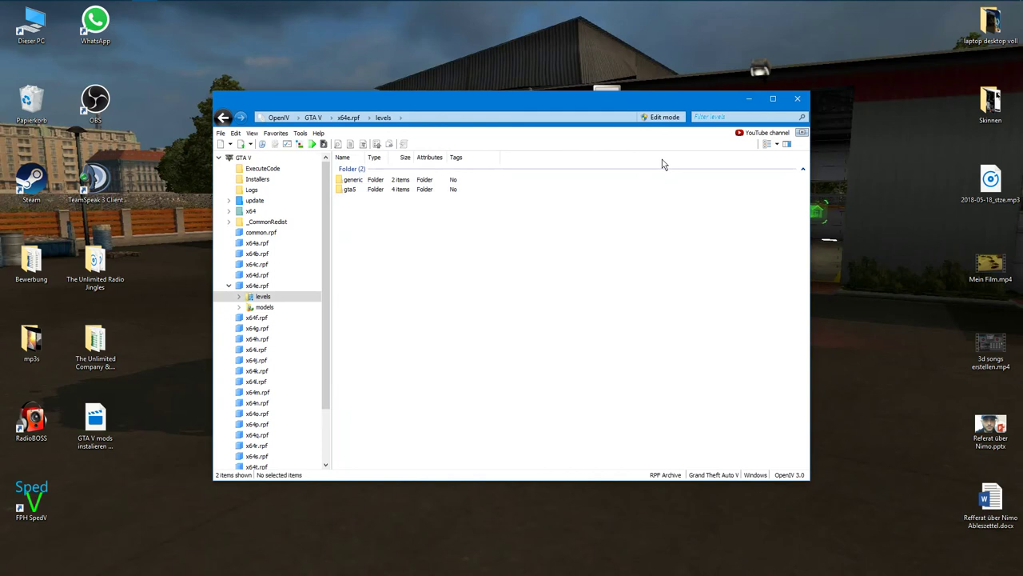
{"action": "left_click", "coordinate": [672, 120]}
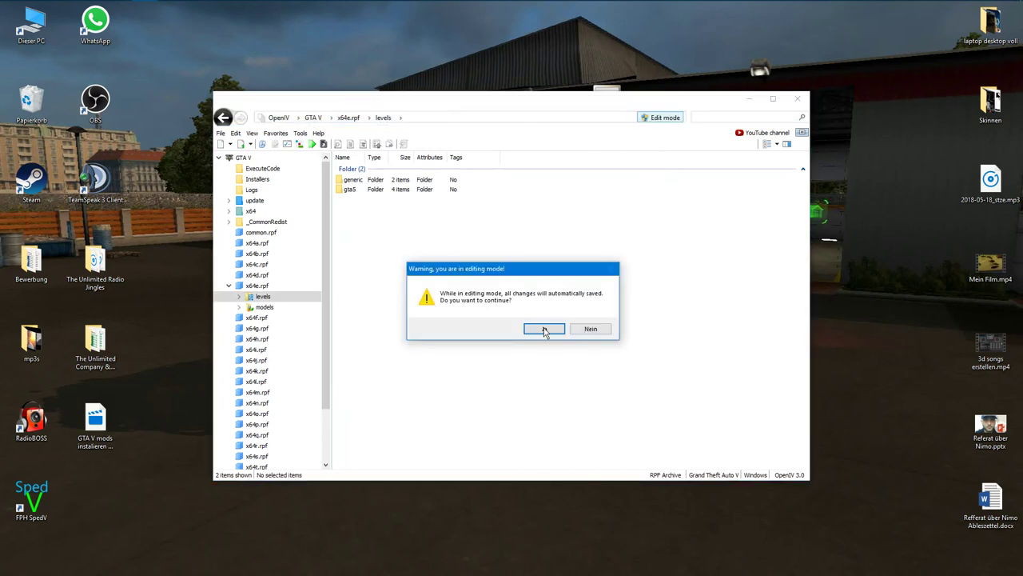
{"action": "left_click", "coordinate": [543, 330]}
{"action": "double_click", "coordinate": [393, 245]}
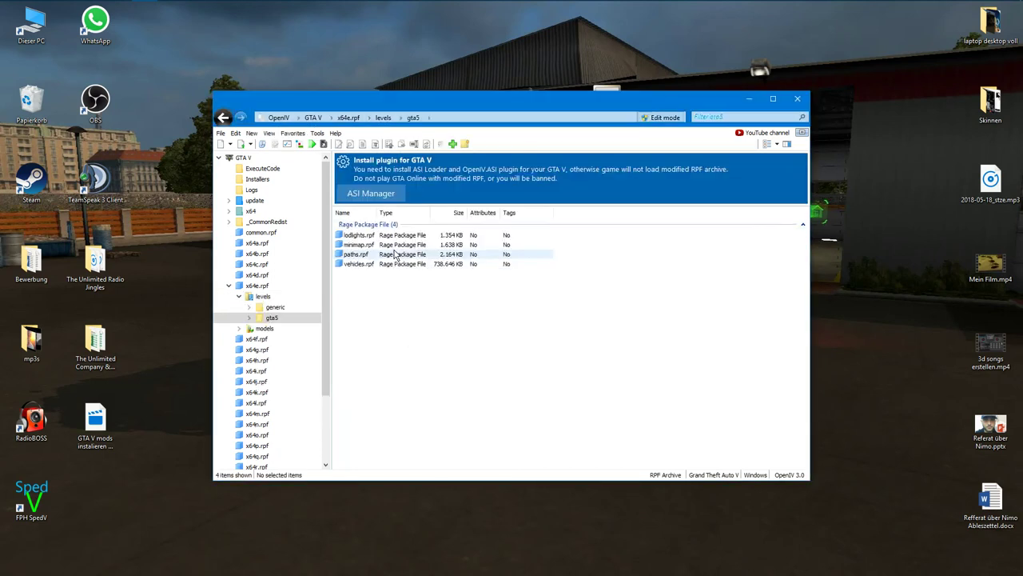
{"action": "left_click", "coordinate": [386, 265]}
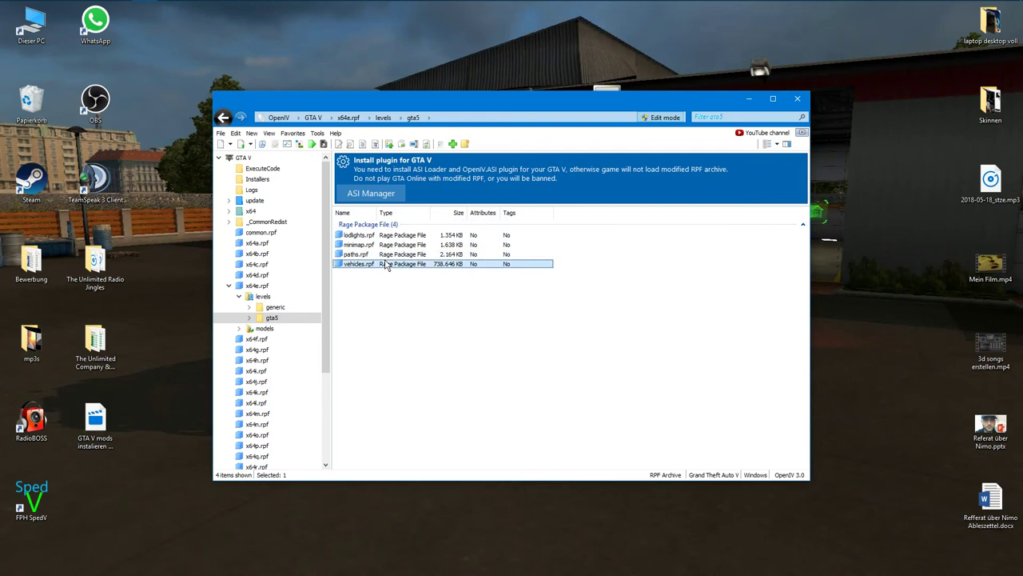
{"action": "double_click", "coordinate": [386, 265]}
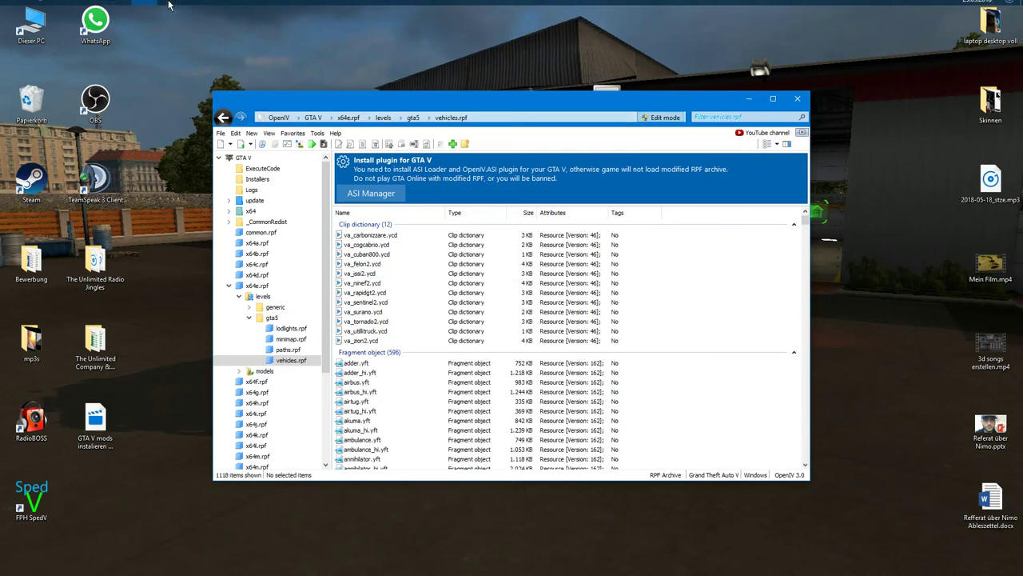
Put Read Me.txt away and filter the contents of vehicles.rpf by "tail" to find the tailgater files
{"action": "left_click", "coordinate": [118, 8]}
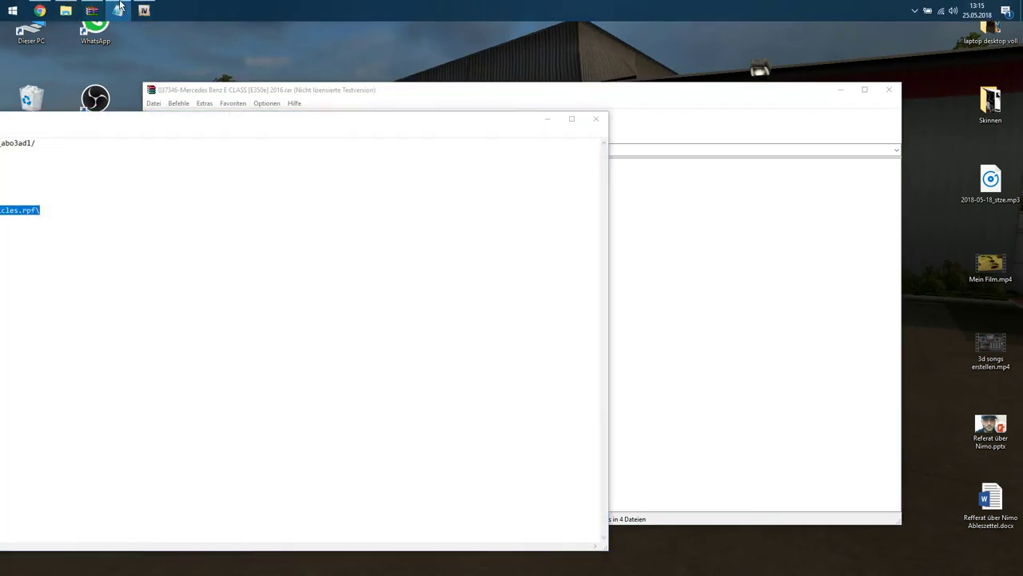
{"action": "key", "text": "super+Down"}
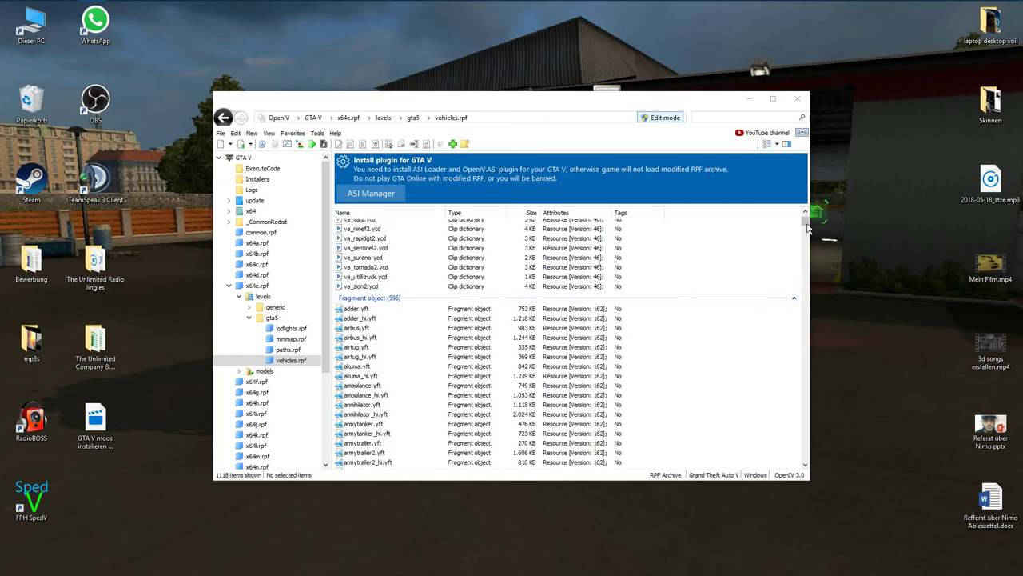
{"action": "left_click", "coordinate": [767, 354]}
{"action": "scroll", "coordinate": [764, 336], "scroll_direction": "down", "scroll_amount": 20}
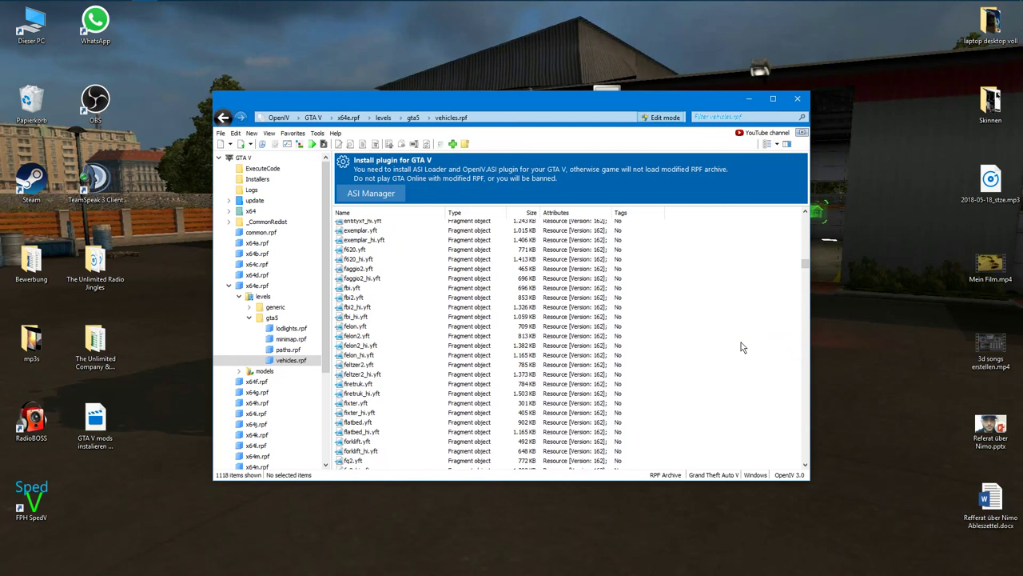
{"action": "scroll", "coordinate": [741, 342], "scroll_direction": "down", "scroll_amount": 1}
{"action": "left_click_drag", "start_coordinate": [805, 264], "coordinate": [806, 318]}
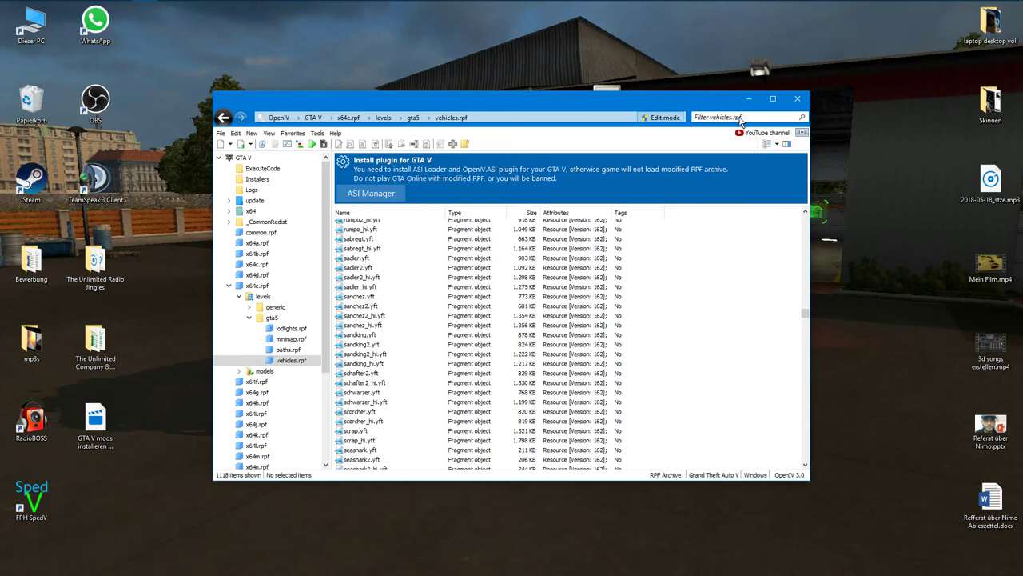
{"action": "left_click", "coordinate": [740, 120]}
{"action": "type", "text": "tail"}
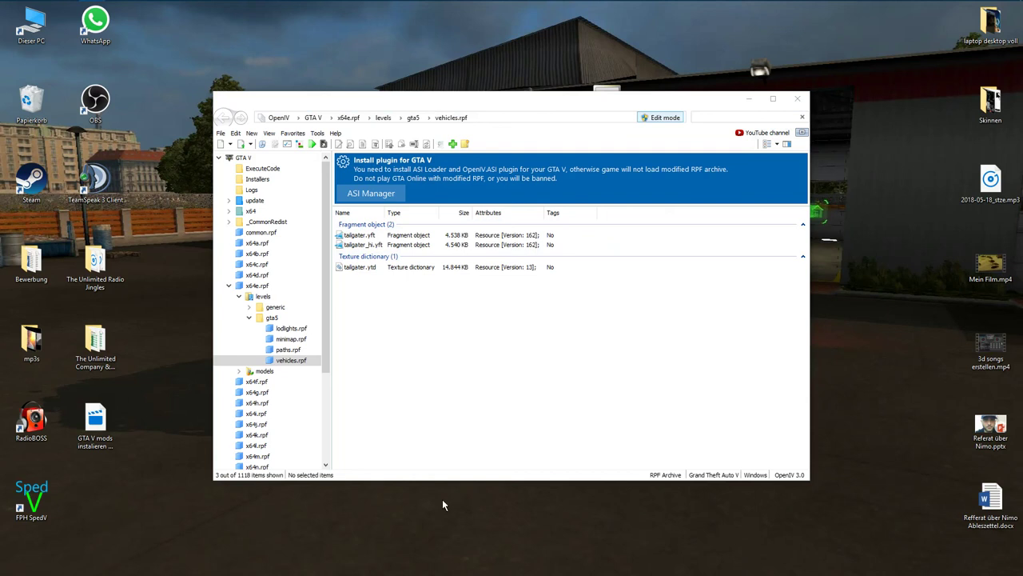
View the contents of tailgater.yft as text and close the text viewer, leaving no file selected
{"action": "left_click", "coordinate": [567, 348]}
{"action": "left_click", "coordinate": [542, 234]}
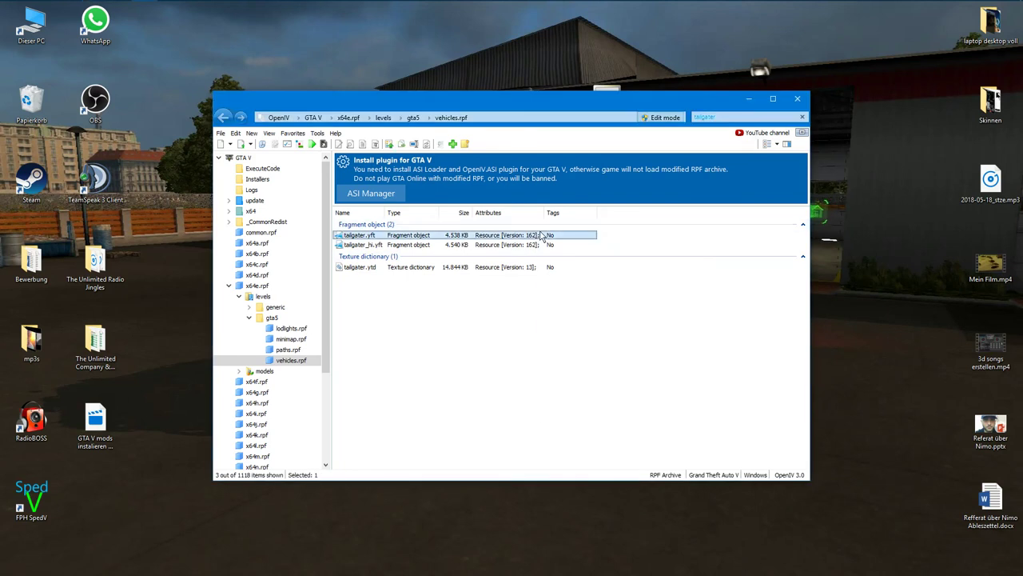
{"action": "right_click", "coordinate": [542, 234]}
{"action": "mouse_move", "coordinate": [594, 400]}
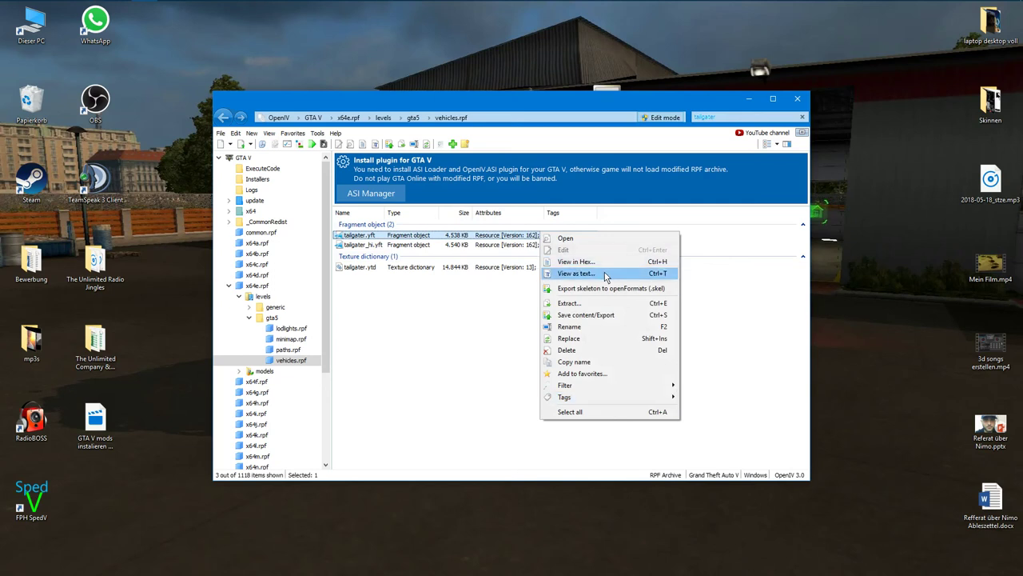
{"action": "left_click", "coordinate": [576, 274]}
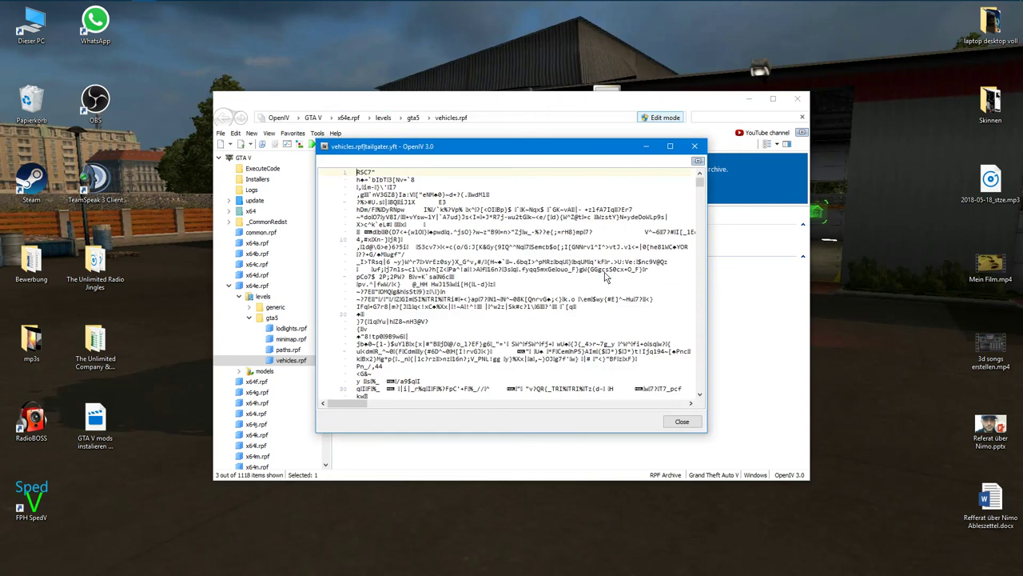
{"action": "left_click", "coordinate": [694, 146]}
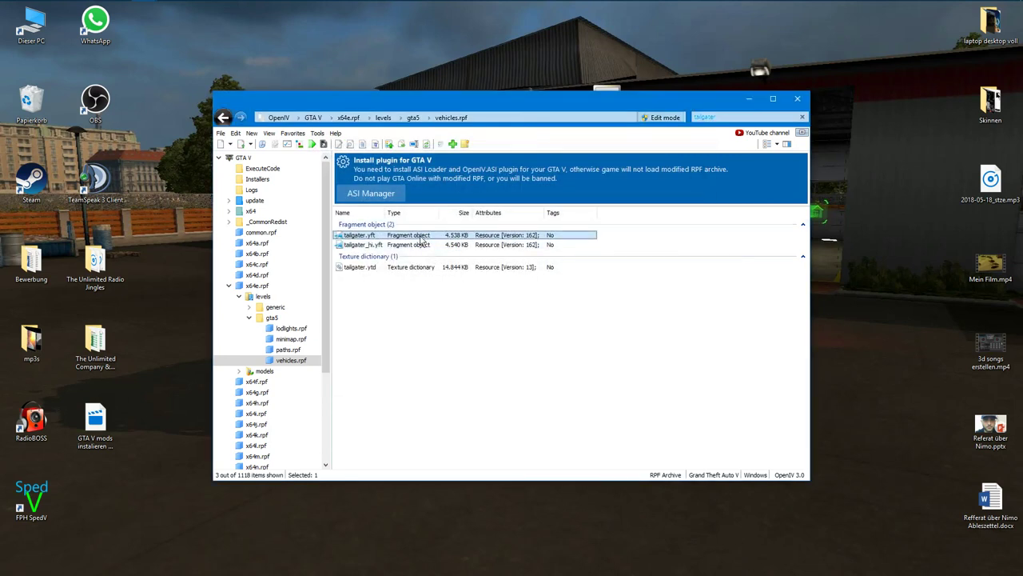
{"action": "right_click", "coordinate": [422, 237]}
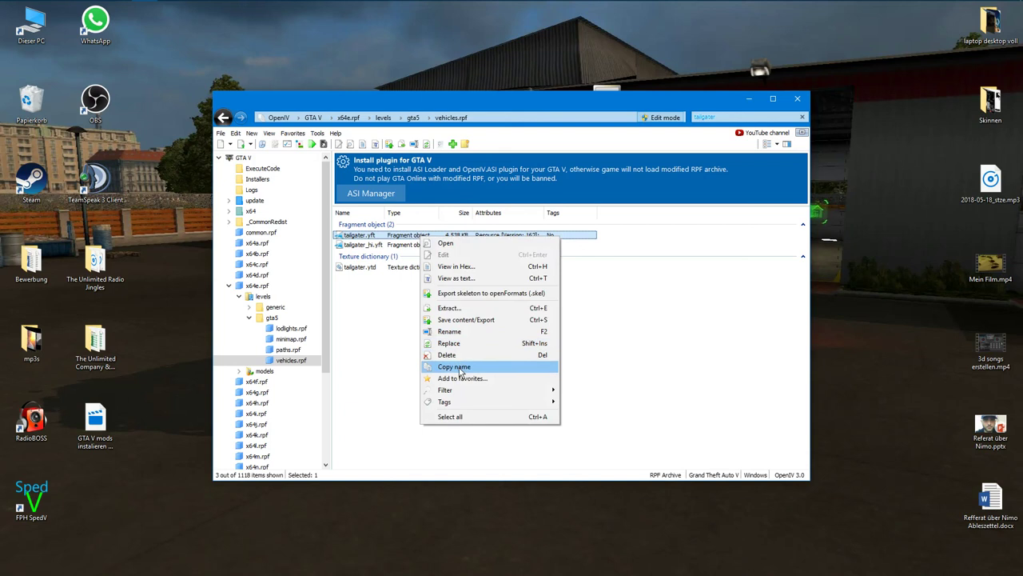
{"action": "left_click", "coordinate": [367, 423]}
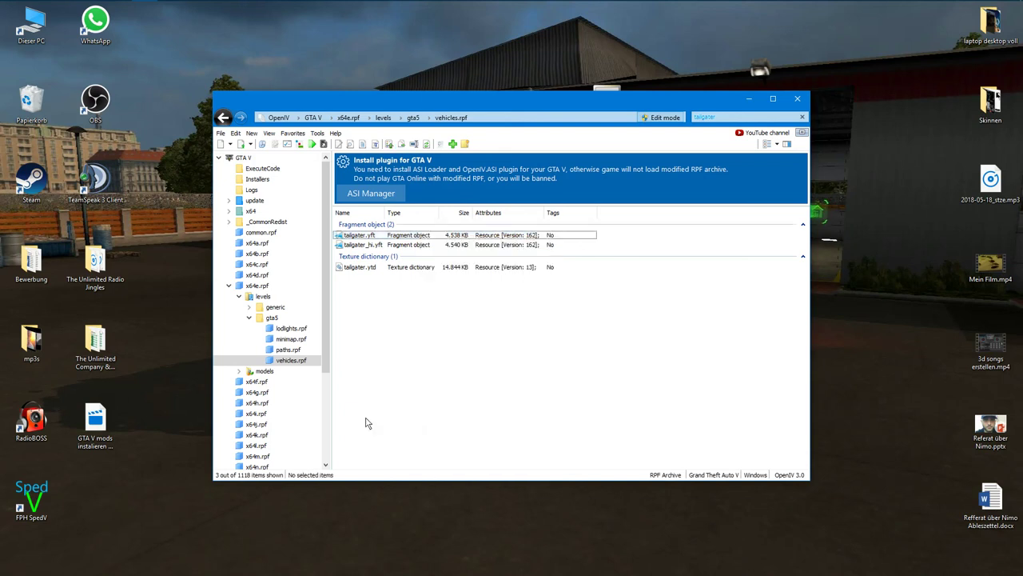
{"action": "left_click", "coordinate": [437, 271]}
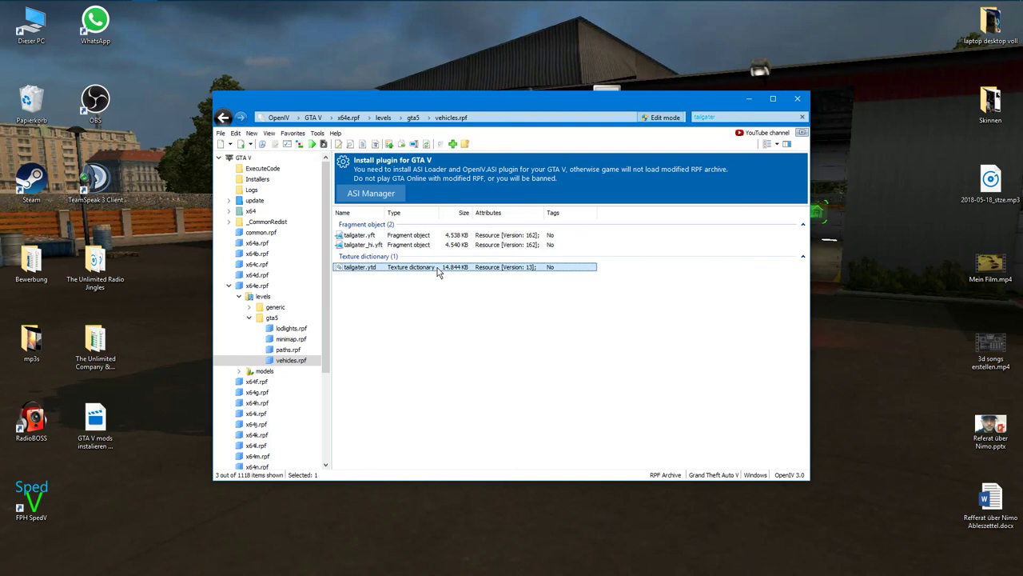
{"action": "key", "text": "Delete"}
{"action": "left_click", "coordinate": [529, 328]}
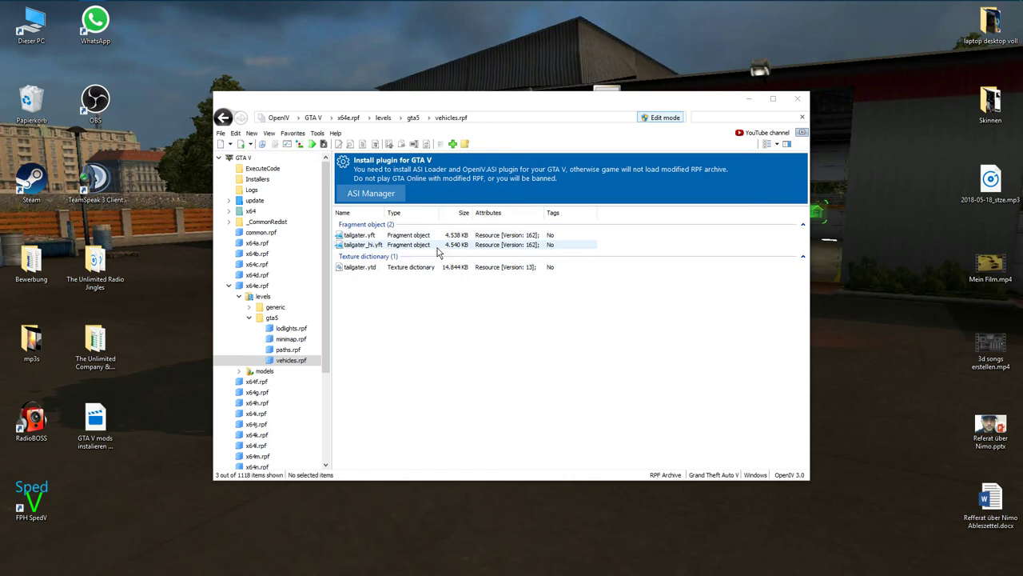
{"action": "left_click", "coordinate": [504, 331]}
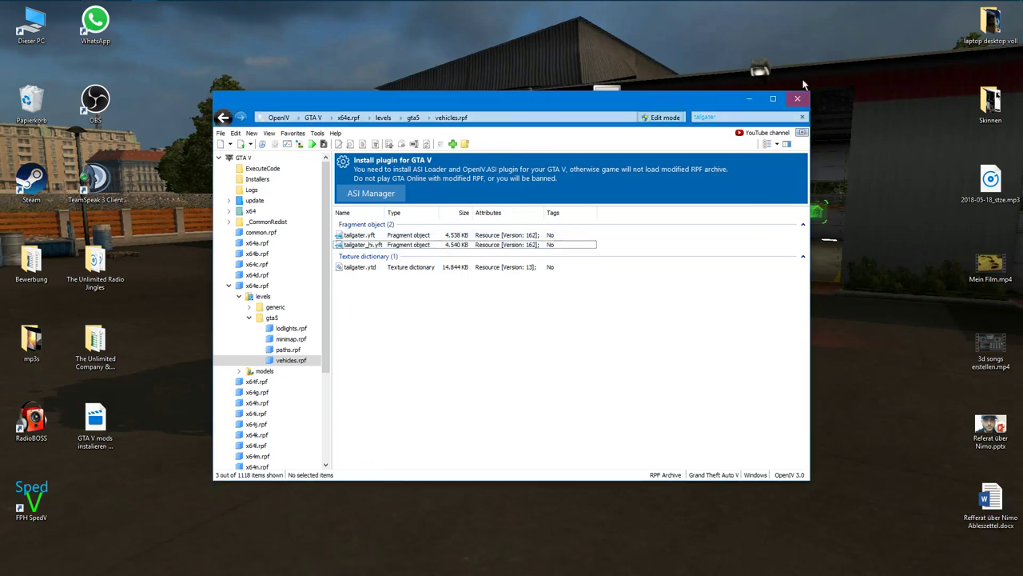
Turn off Edit mode for vehicles.rpf and close OpenIV
{"action": "left_click", "coordinate": [664, 118]}
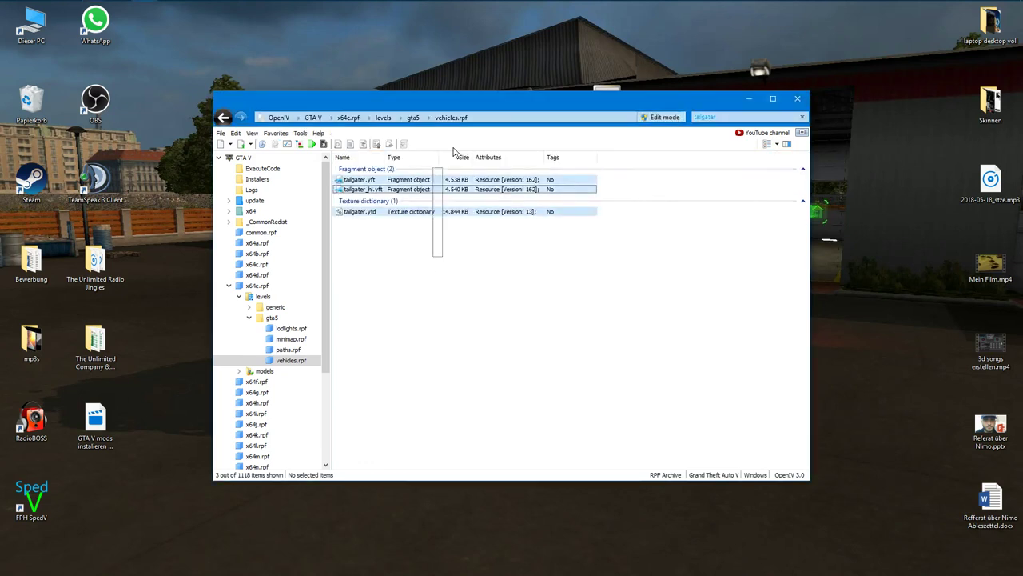
{"action": "left_click", "coordinate": [797, 98]}
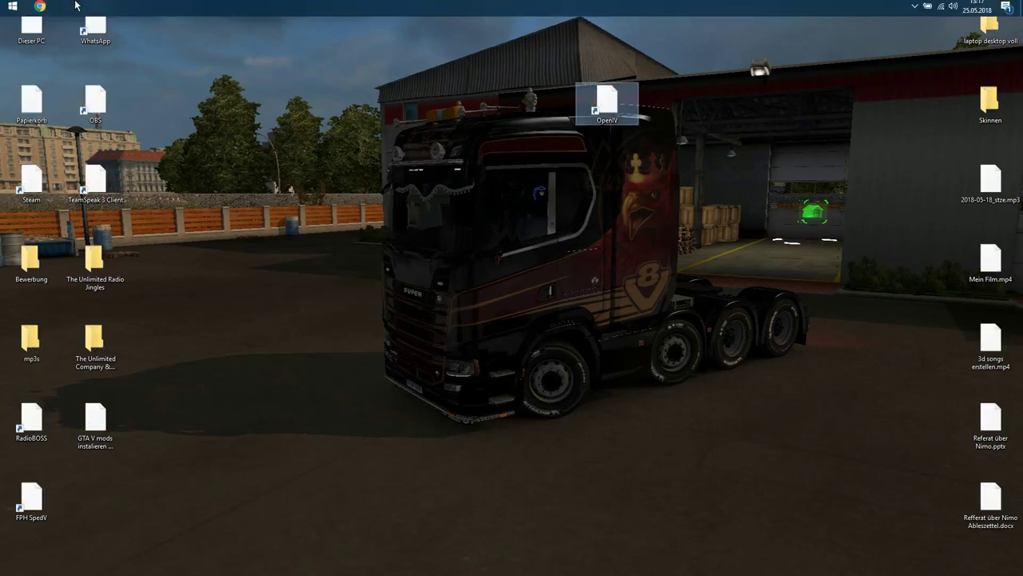
Open the downloaded YachtDeluxe archive from Chrome, bring up the Grand Theft Auto V folder, and read the mod's Readme.txt
{"action": "left_click", "coordinate": [66, 7]}
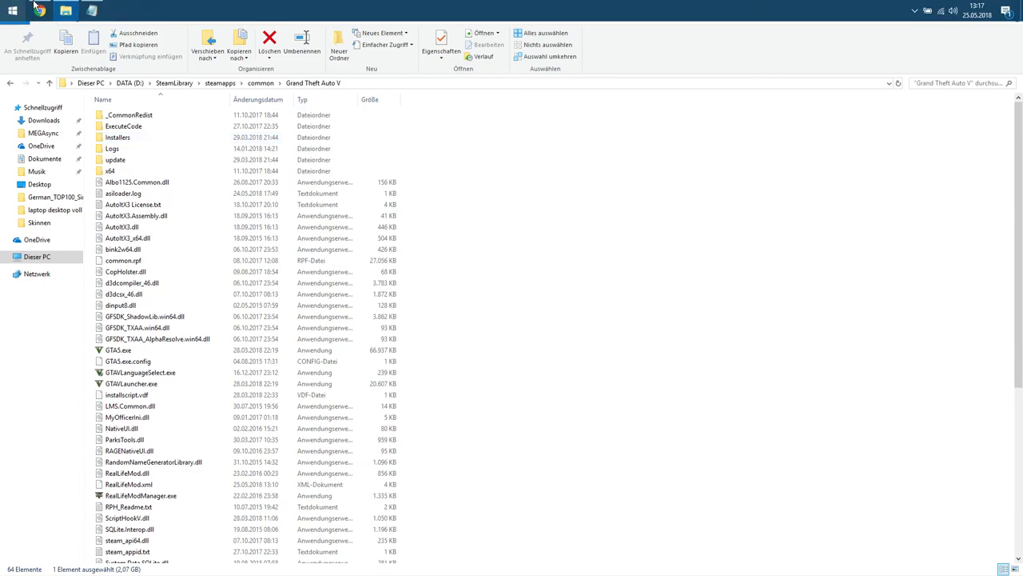
{"action": "left_click", "coordinate": [40, 10]}
{"action": "left_click", "coordinate": [64, 563]}
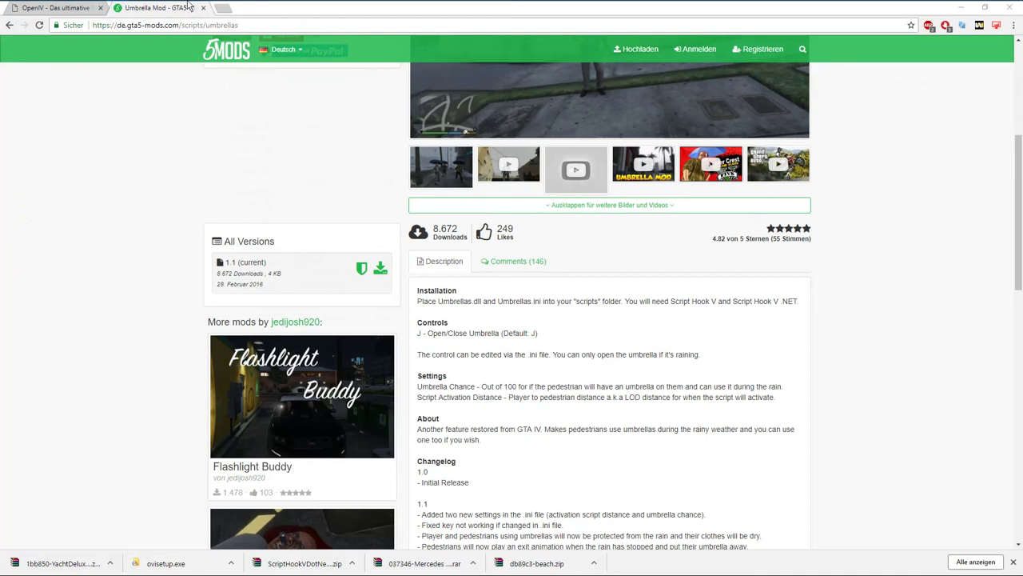
{"action": "left_click", "coordinate": [66, 10]}
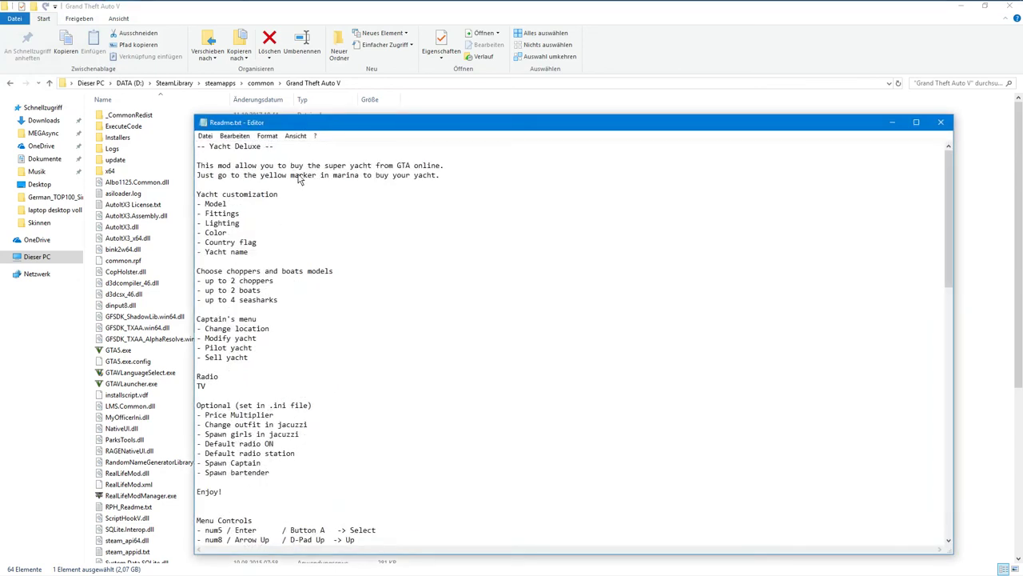
{"action": "scroll", "coordinate": [283, 219], "scroll_direction": "down", "scroll_amount": 1}
{"action": "scroll", "coordinate": [282, 224], "scroll_direction": "down", "scroll_amount": 1}
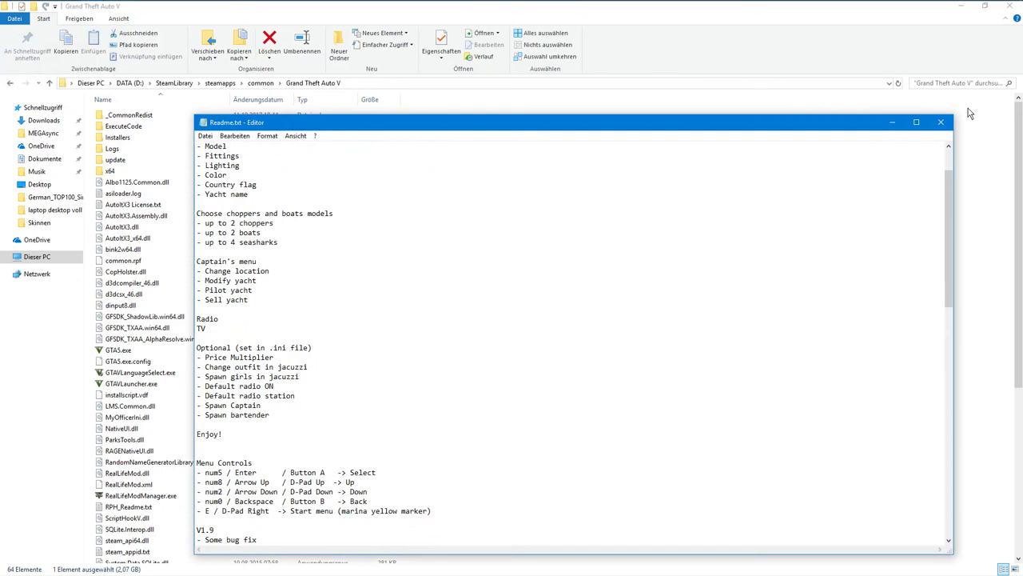
Close the Readme, copy the YachtDeluxe folder, both .asi files and Readme.txt into the Grand Theft Auto V folder, and close the archive
{"action": "left_click", "coordinate": [940, 121]}
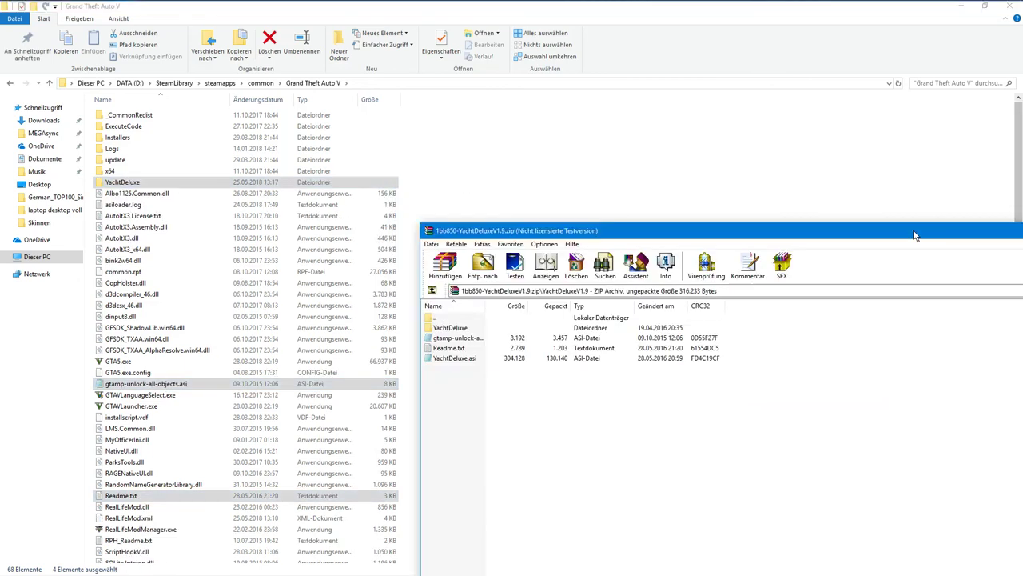
{"action": "left_click_drag", "start_coordinate": [916, 228], "coordinate": [702, 209]}
{"action": "left_click", "coordinate": [954, 208]}
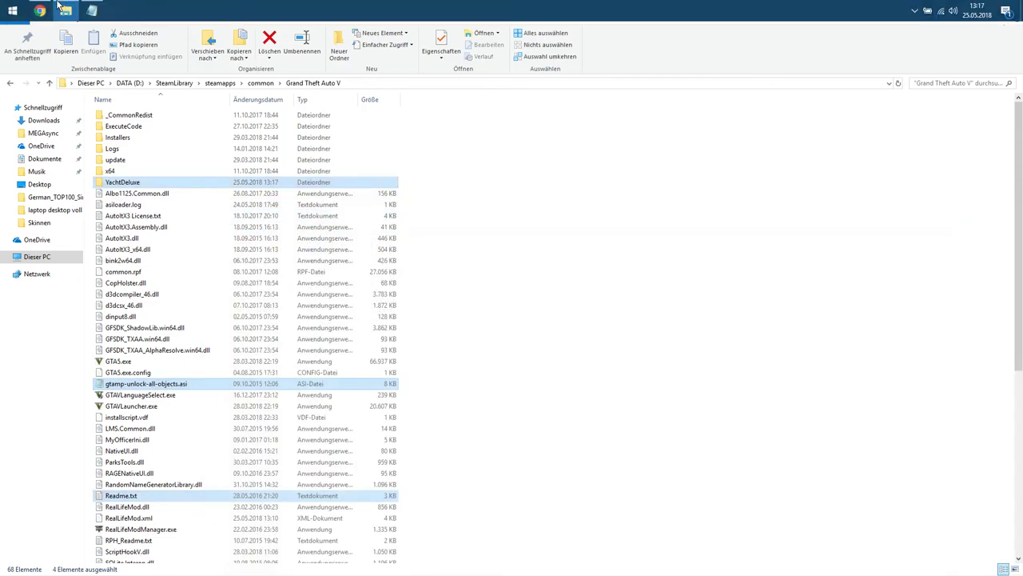
Copy the three ScriptHookVDotNet files from the downloaded ScriptHookVDotNet v2.7.zip into the Grand Theft Auto V folder and close the archive
{"action": "left_click", "coordinate": [45, 9]}
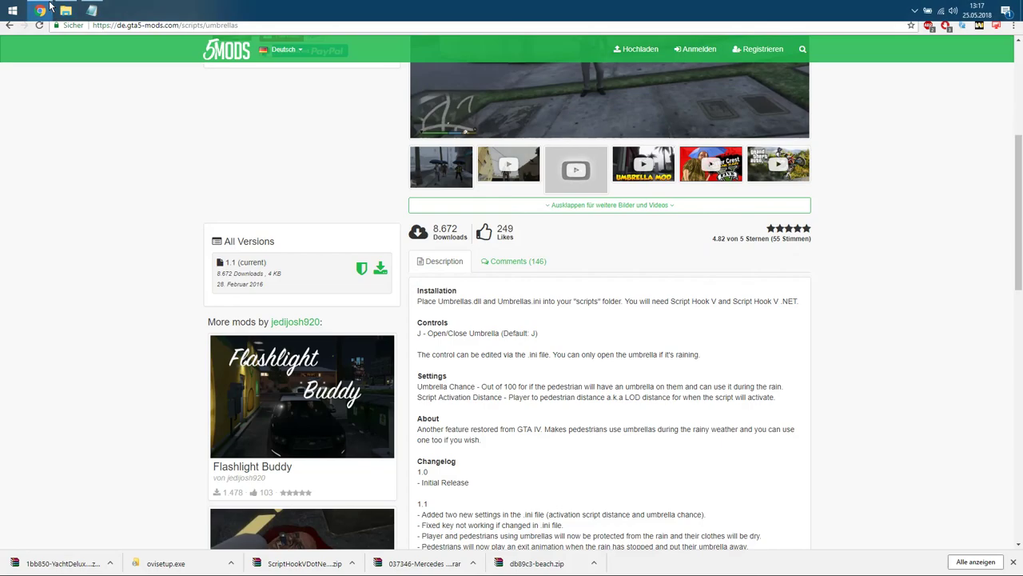
{"action": "left_click", "coordinate": [300, 565]}
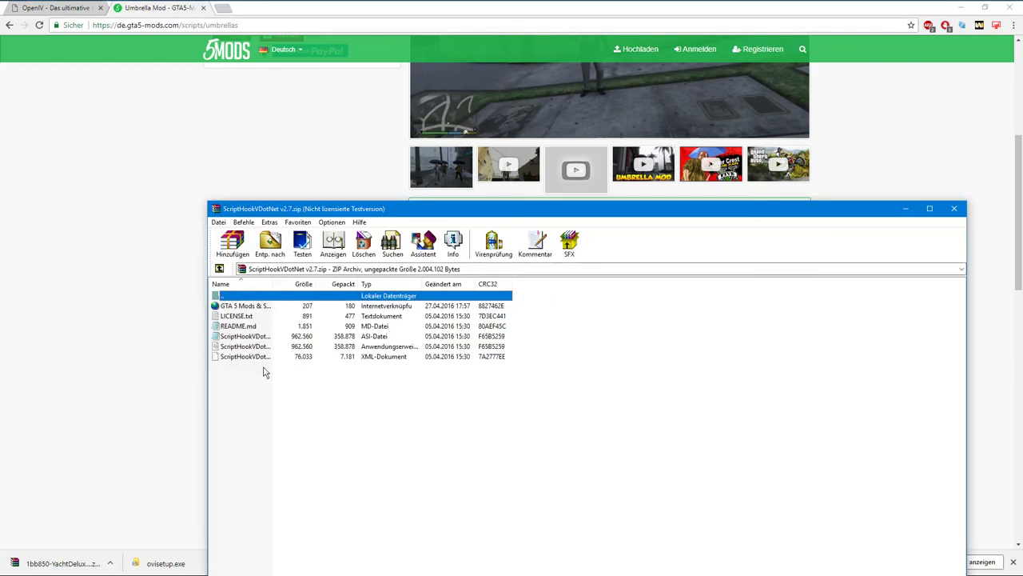
{"action": "left_click_drag", "start_coordinate": [263, 369], "coordinate": [258, 334]}
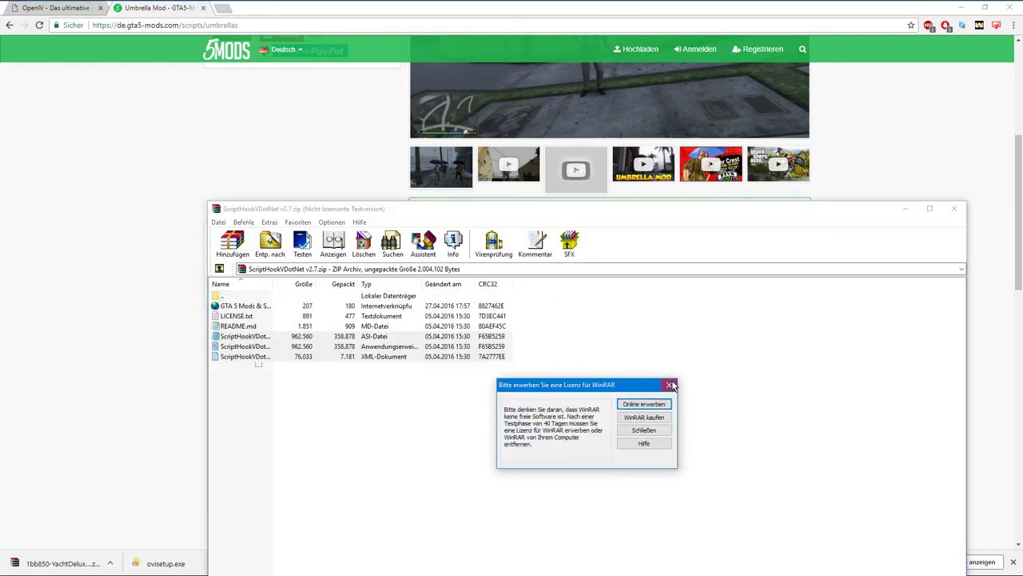
{"action": "left_click", "coordinate": [670, 384]}
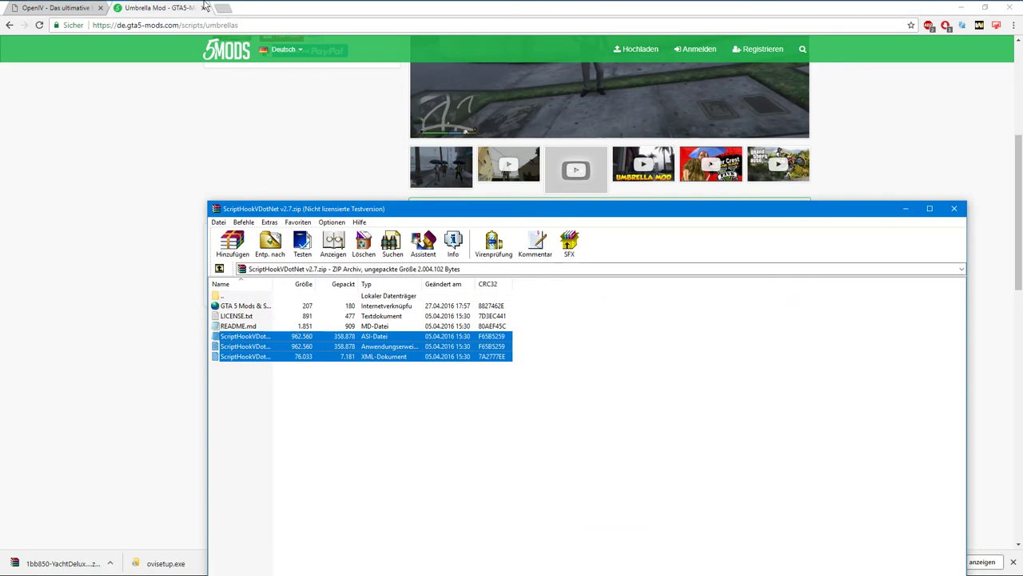
{"action": "left_click", "coordinate": [67, 10]}
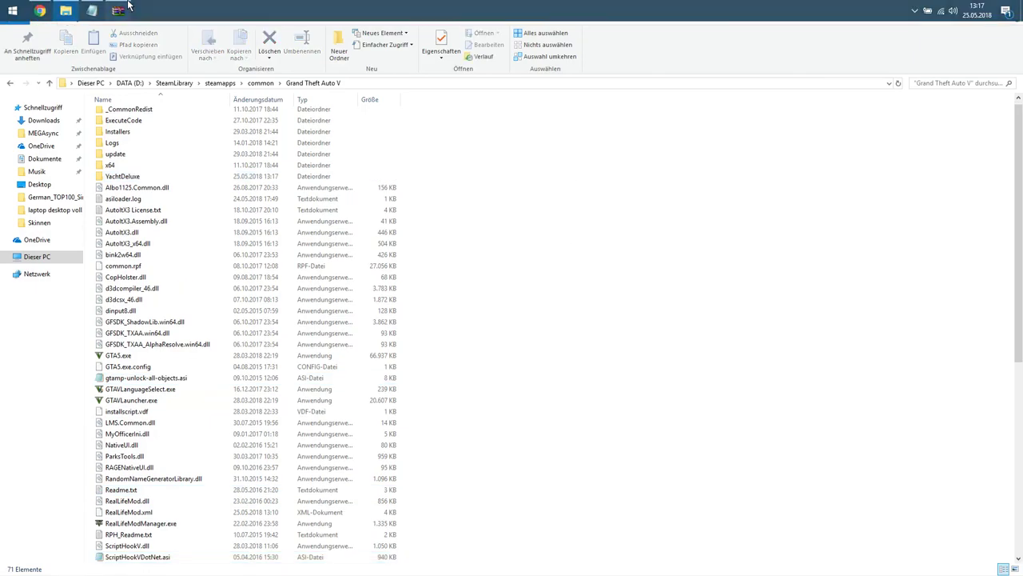
{"action": "left_click", "coordinate": [118, 10]}
{"action": "key", "text": "alt+F4"}
Close Chrome, the Grand Theft Auto V folder and the Read Me note to clear the desktop
{"action": "left_click", "coordinate": [40, 10]}
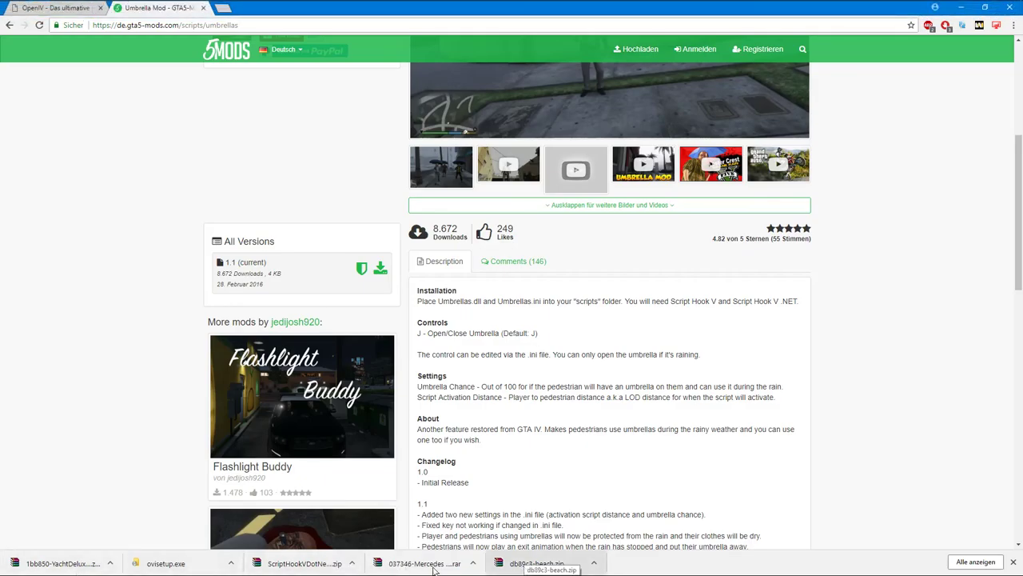
{"action": "left_click", "coordinate": [1019, 7]}
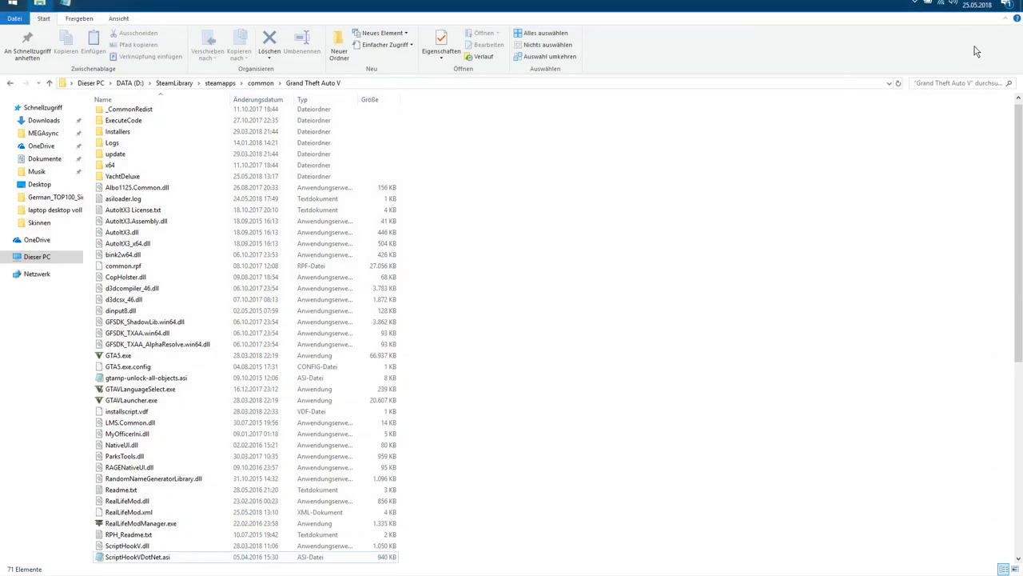
{"action": "left_click", "coordinate": [1013, 5]}
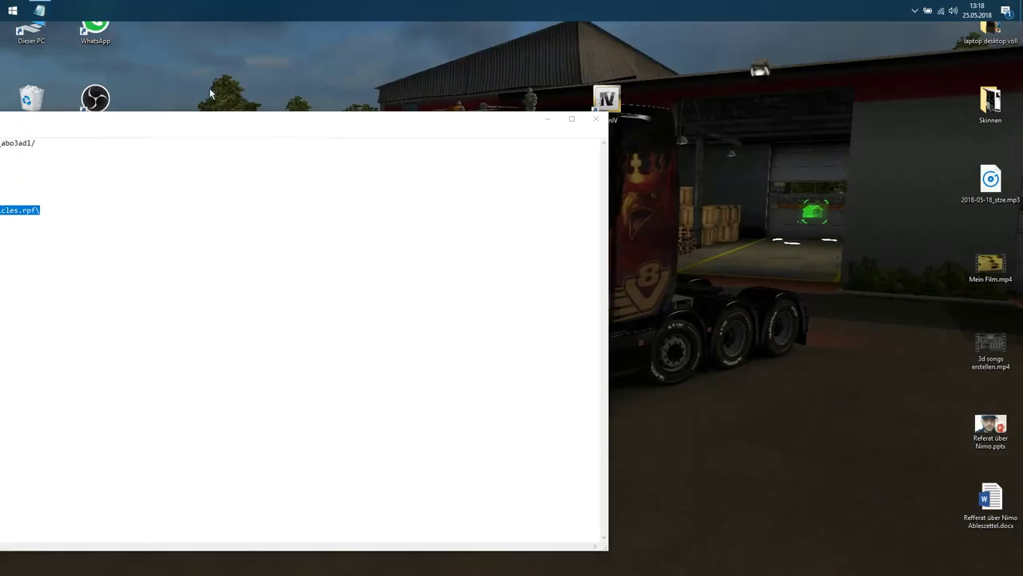
{"action": "left_click_drag", "start_coordinate": [210, 119], "coordinate": [577, 104]}
{"action": "left_click", "coordinate": [884, 108]}
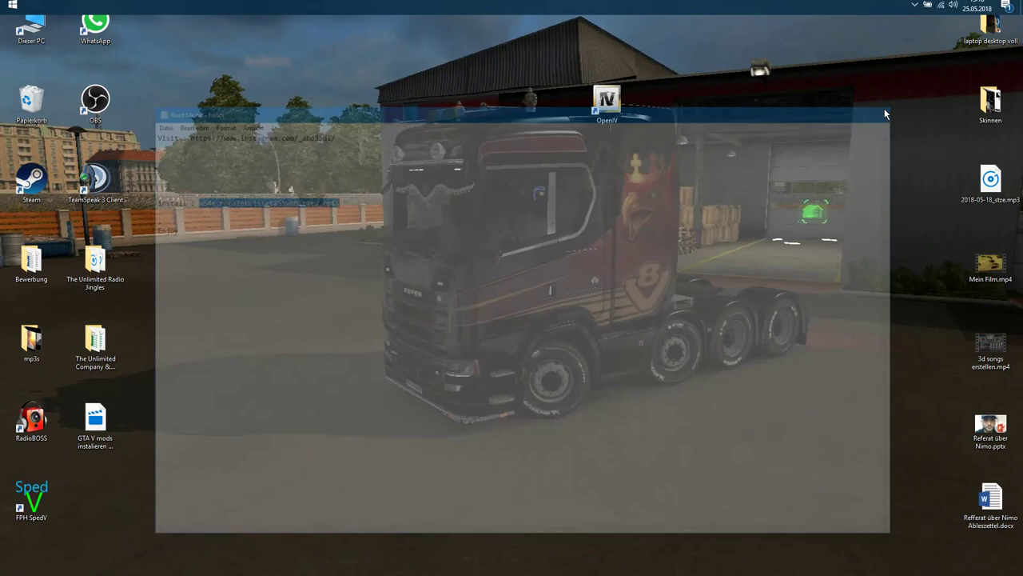
{"action": "left_click", "coordinate": [914, 5]}
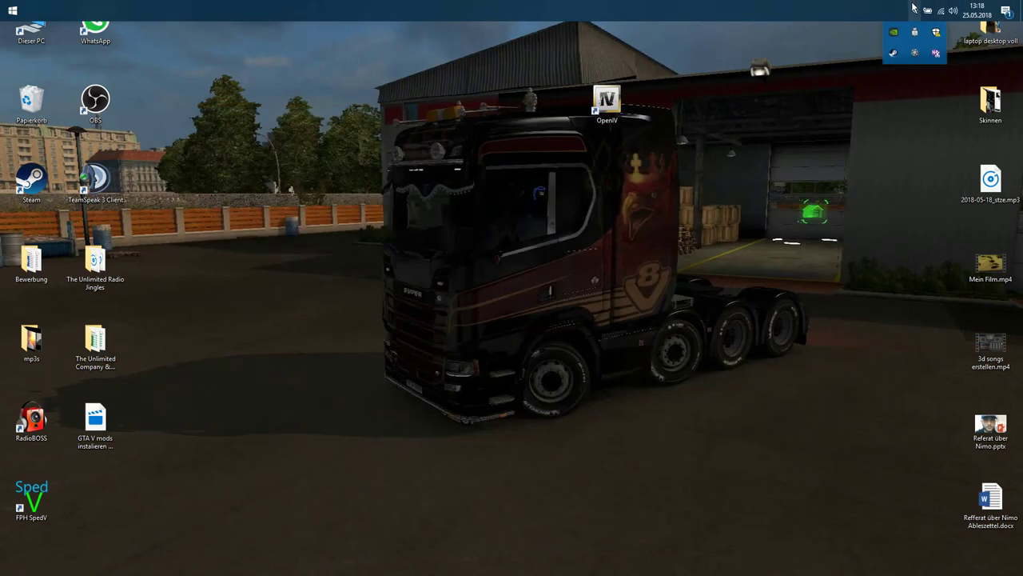
{"action": "right_click", "coordinate": [915, 52]}
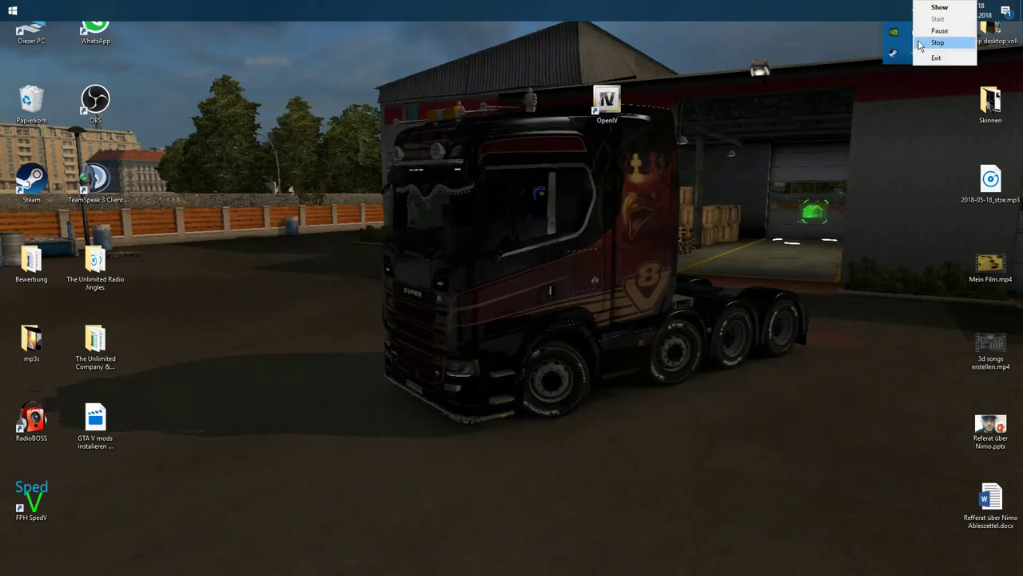